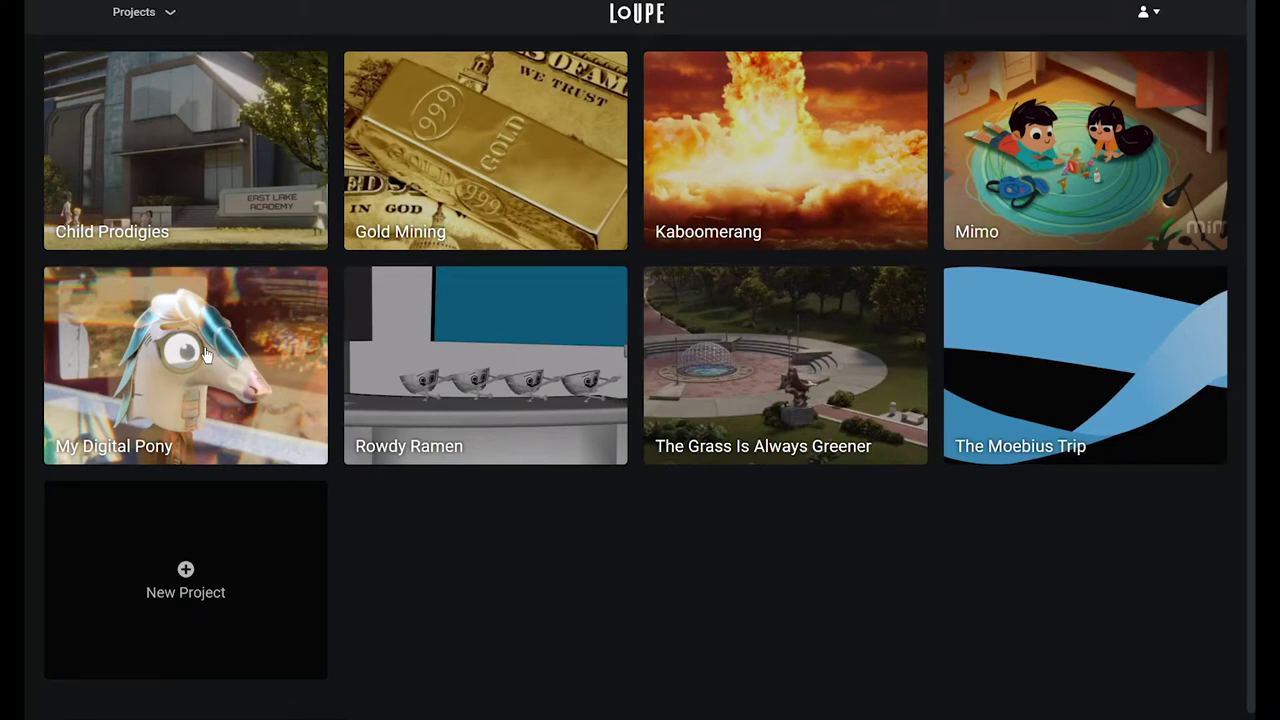
- Start a new project form, then close it without creating a project
{"action": "left_click", "coordinate": [190, 582]}
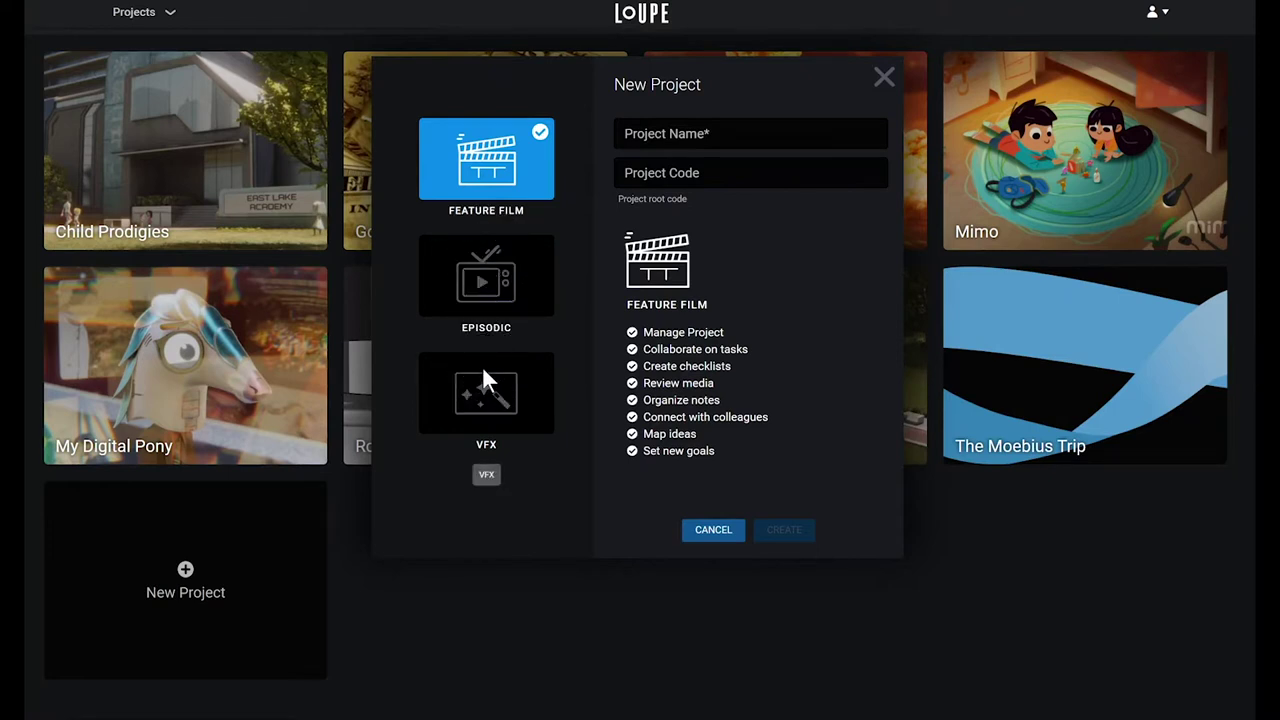
{"action": "left_click", "coordinate": [708, 172]}
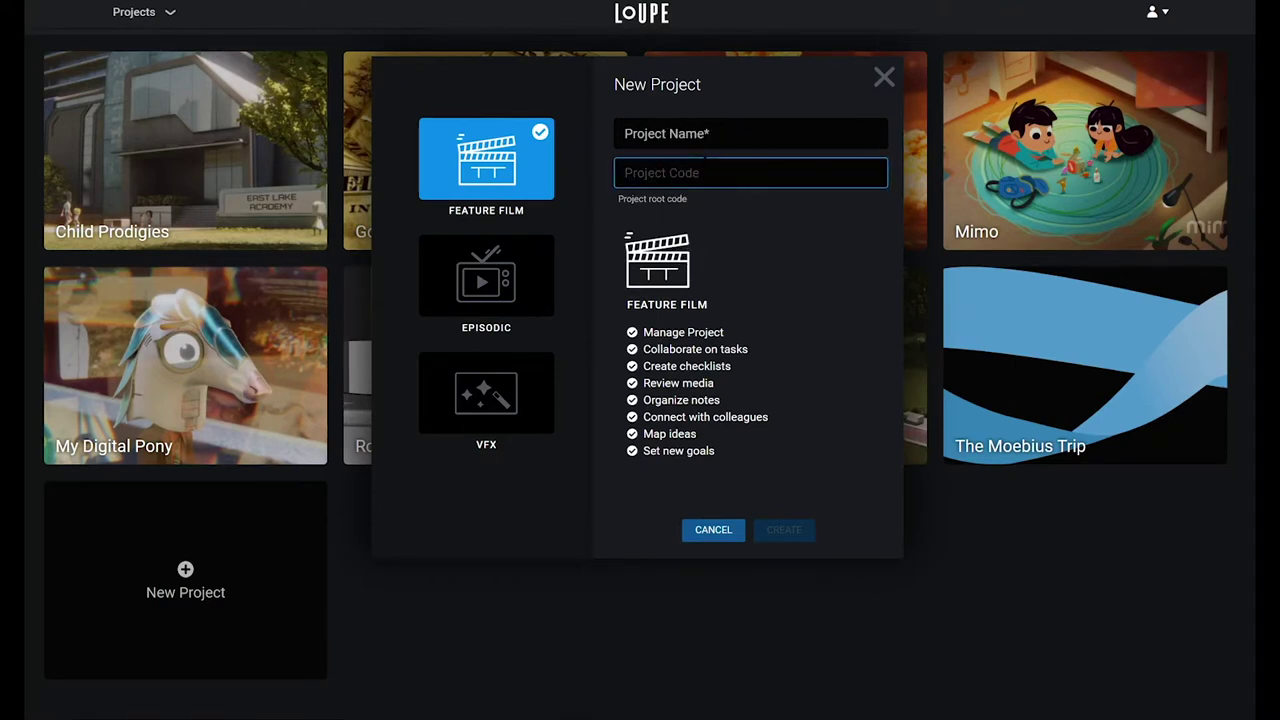
{"action": "left_click", "coordinate": [886, 167]}
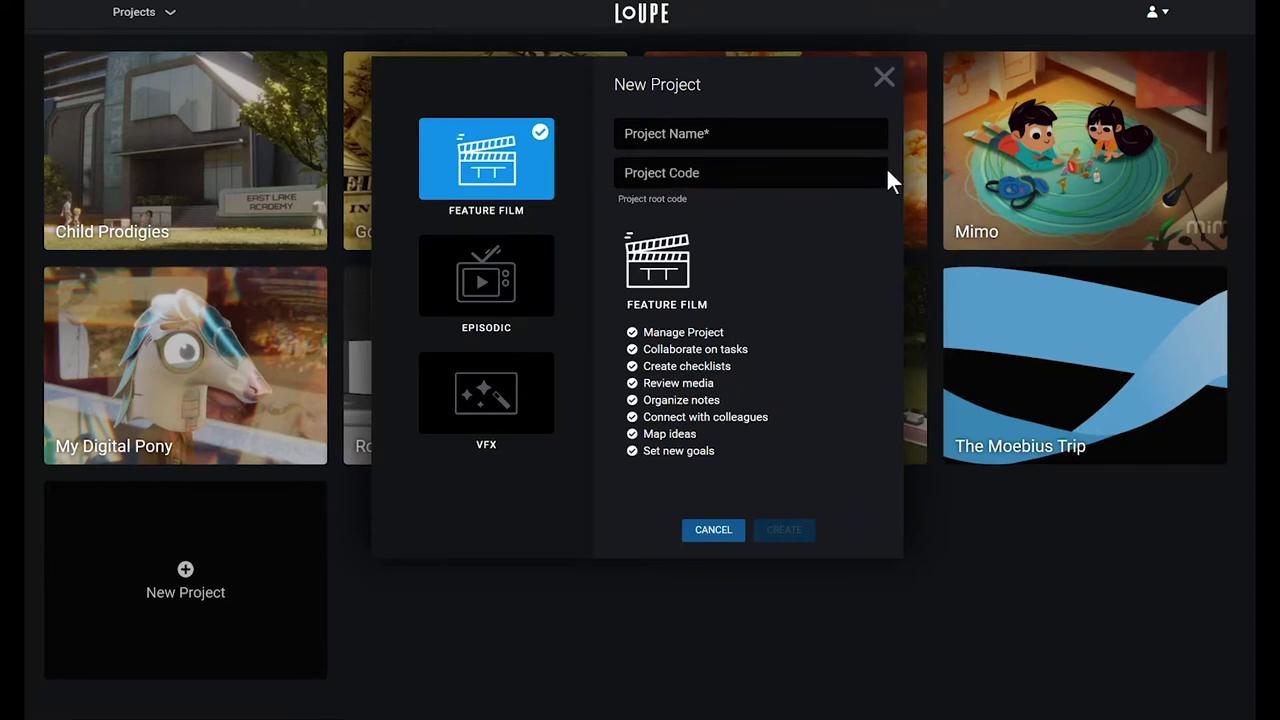
{"action": "left_click", "coordinate": [884, 80]}
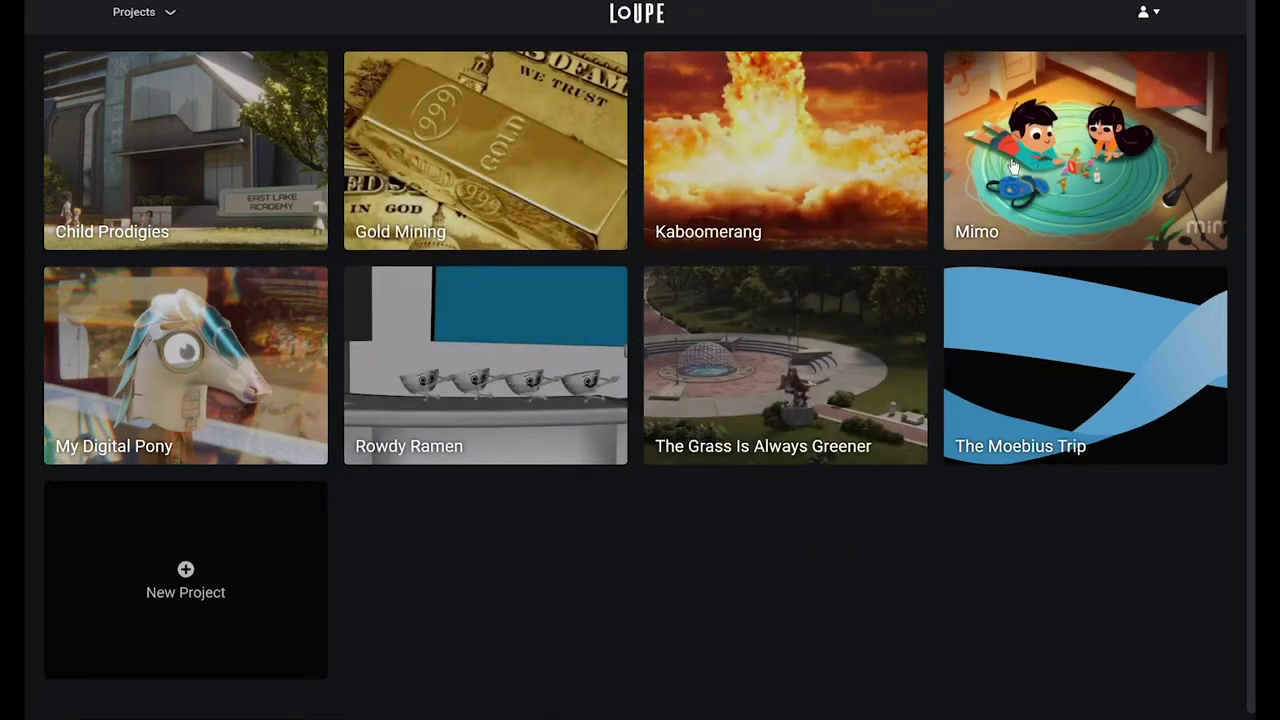
- Open the Mimo project and browse its Overview tasks, media panels and saved task views
{"action": "left_click", "coordinate": [1012, 165]}
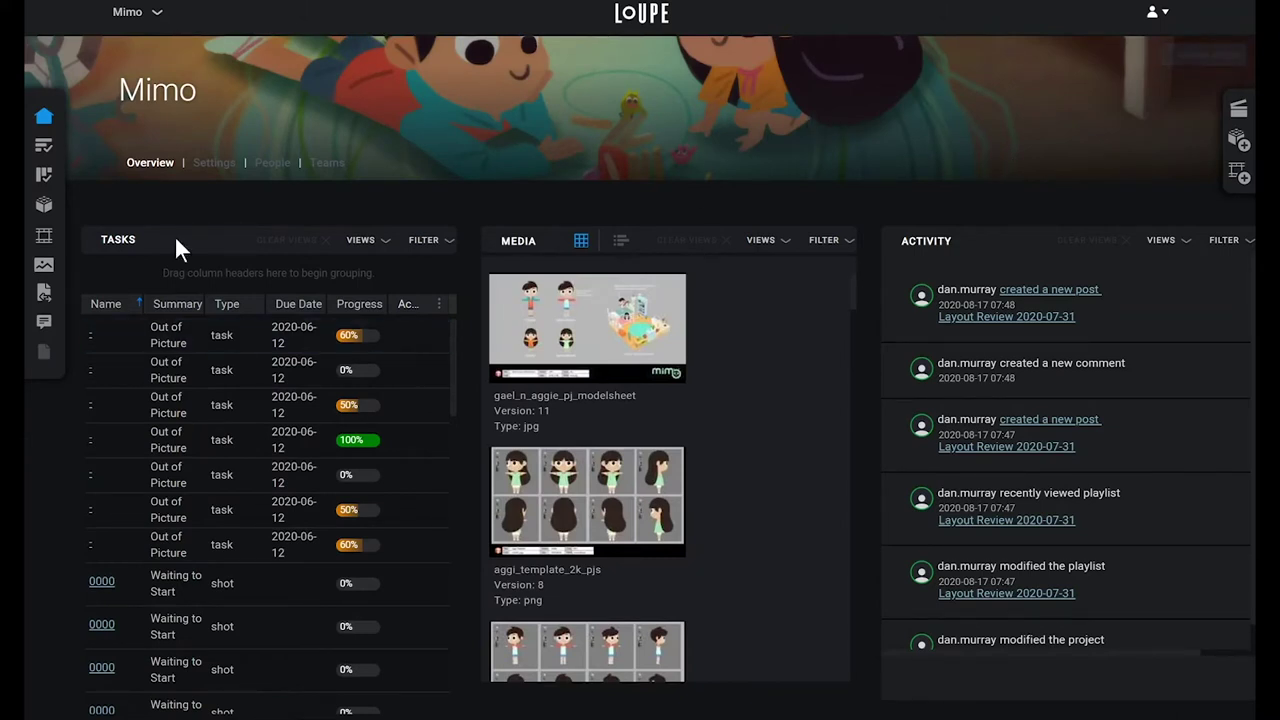
{"action": "left_click", "coordinate": [158, 170]}
{"action": "left_click", "coordinate": [938, 255]}
{"action": "scroll", "coordinate": [241, 501], "scroll_direction": "down", "scroll_amount": 2}
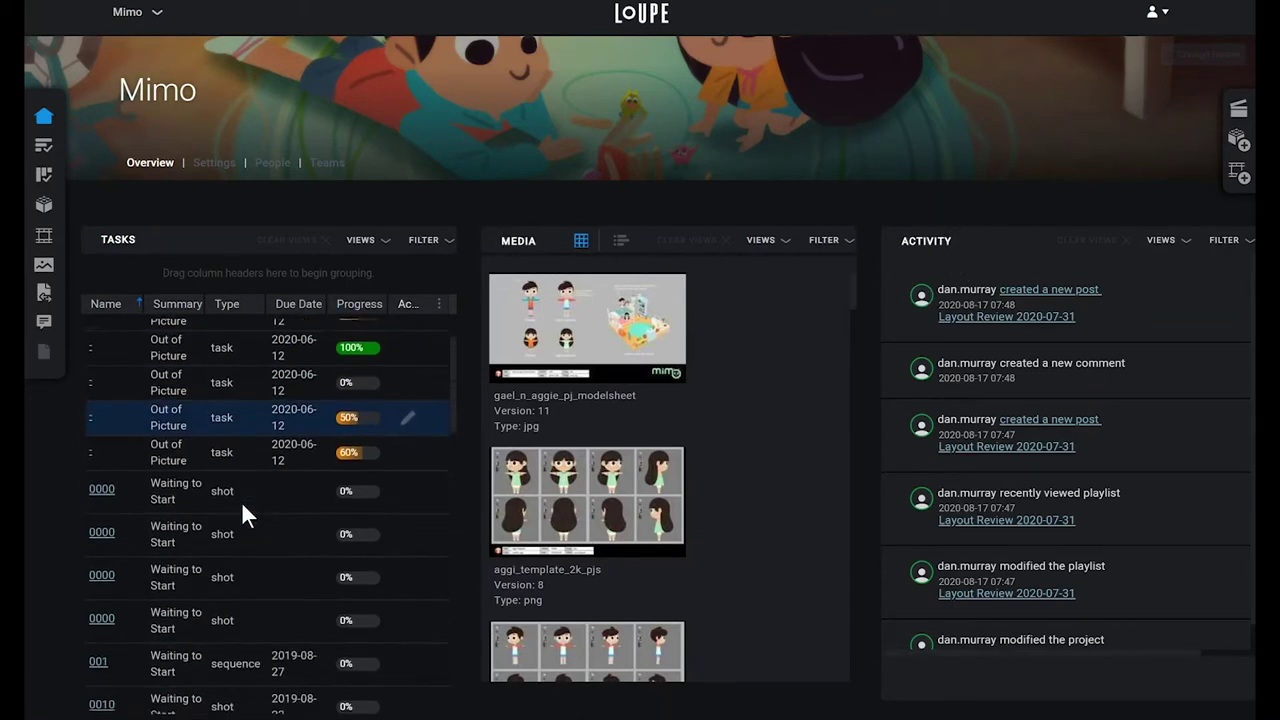
{"action": "scroll", "coordinate": [241, 501], "scroll_direction": "down", "scroll_amount": 3}
{"action": "scroll", "coordinate": [241, 501], "scroll_direction": "up", "scroll_amount": 2}
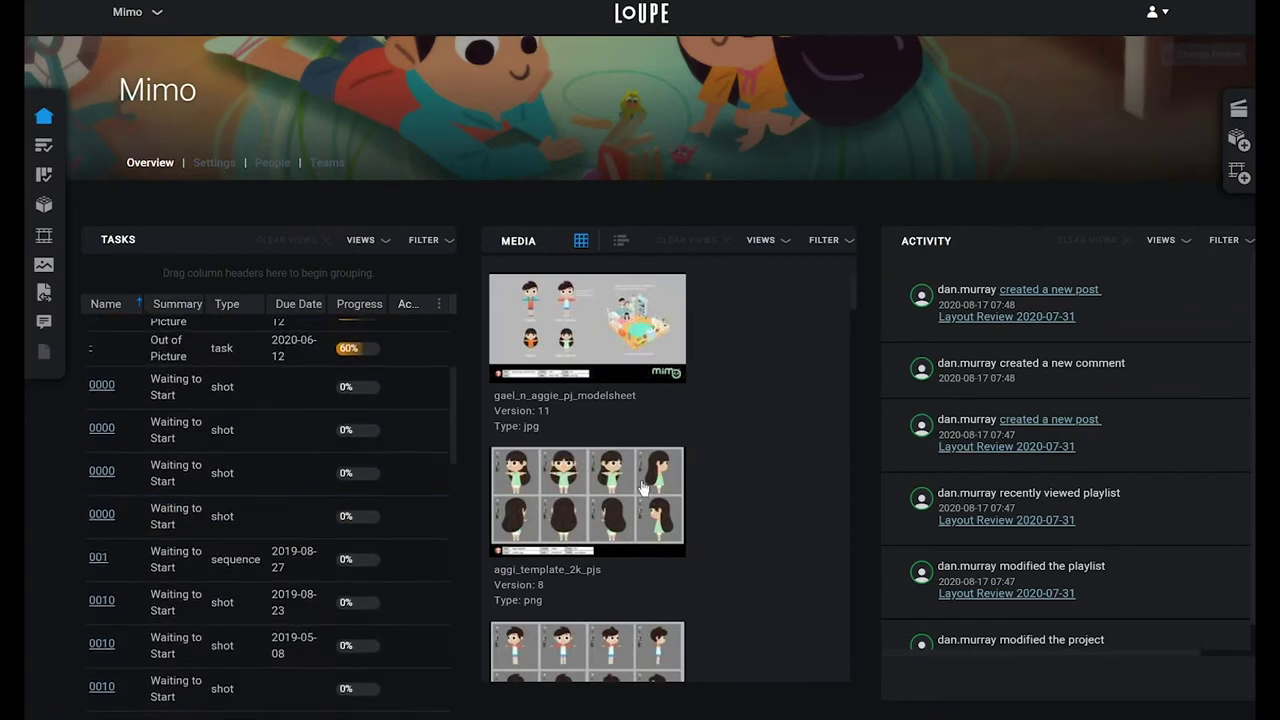
{"action": "scroll", "coordinate": [643, 487], "scroll_direction": "down", "scroll_amount": 3}
{"action": "scroll", "coordinate": [643, 487], "scroll_direction": "up", "scroll_amount": 3}
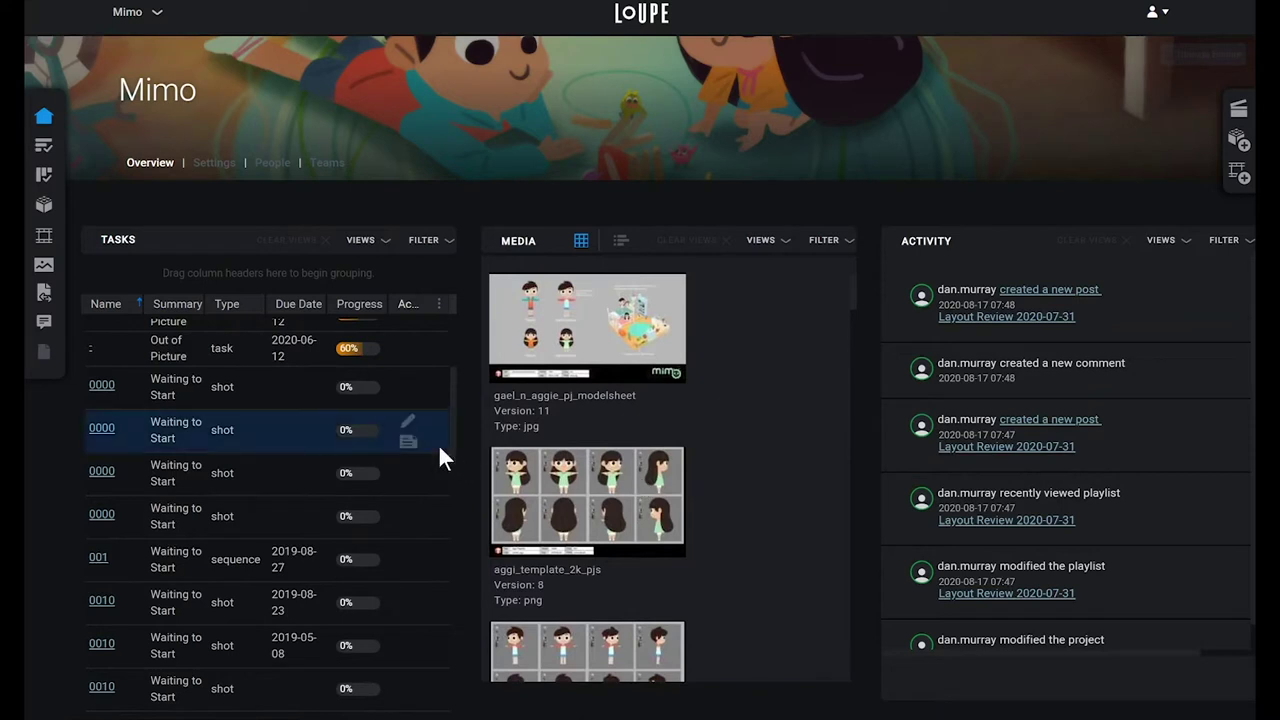
{"action": "left_click", "coordinate": [365, 258]}
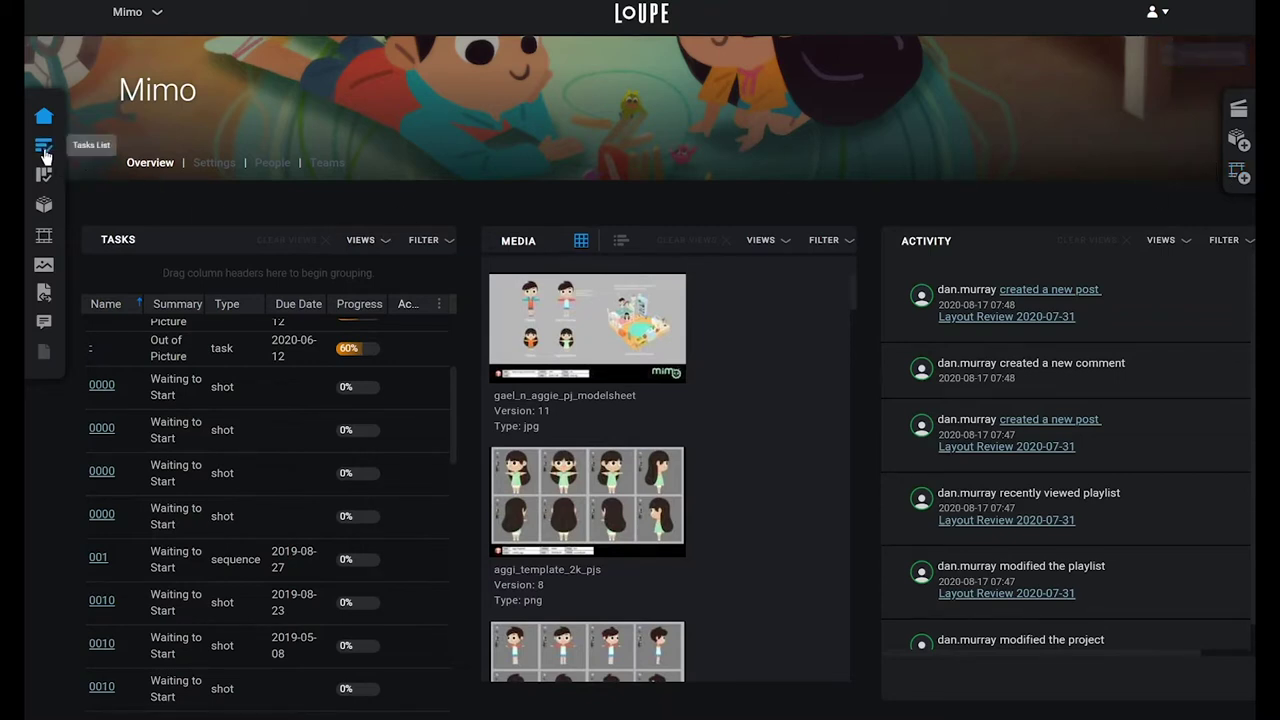
- Review the Tasks Kanban's Approved and Out of Picture columns, then show the All Assets table
{"action": "left_click", "coordinate": [44, 150]}
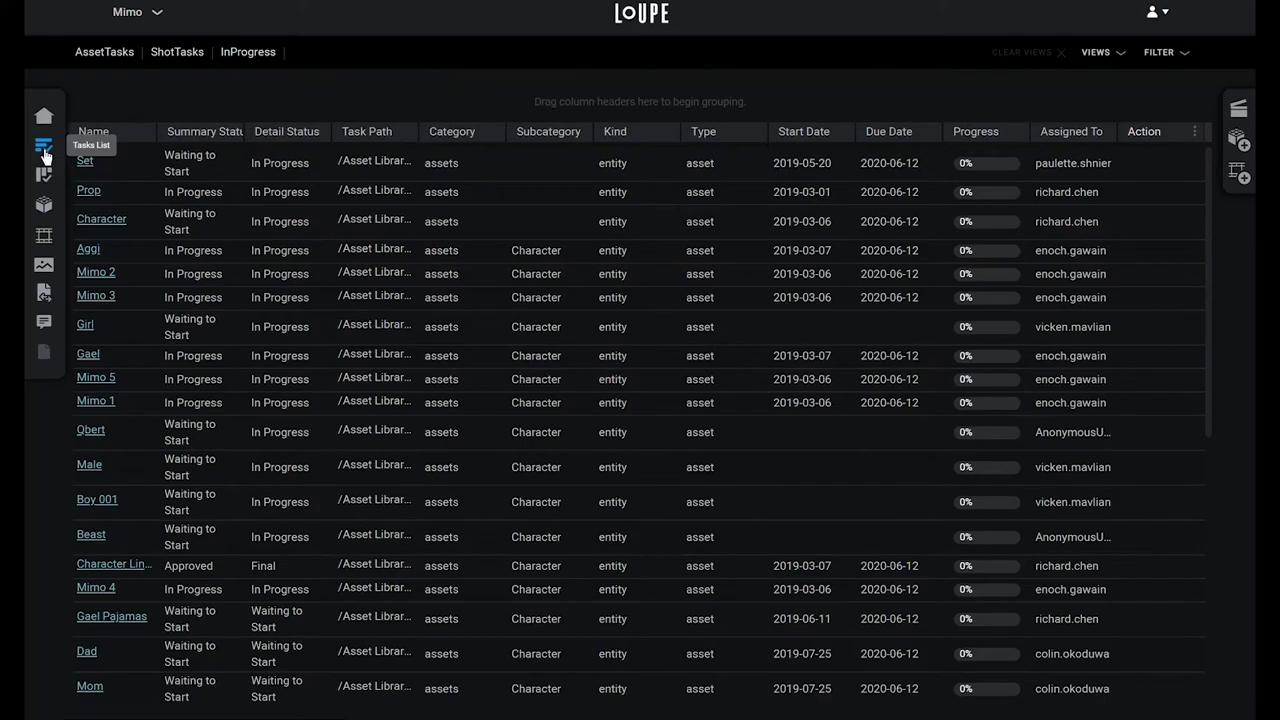
{"action": "left_click", "coordinate": [45, 183]}
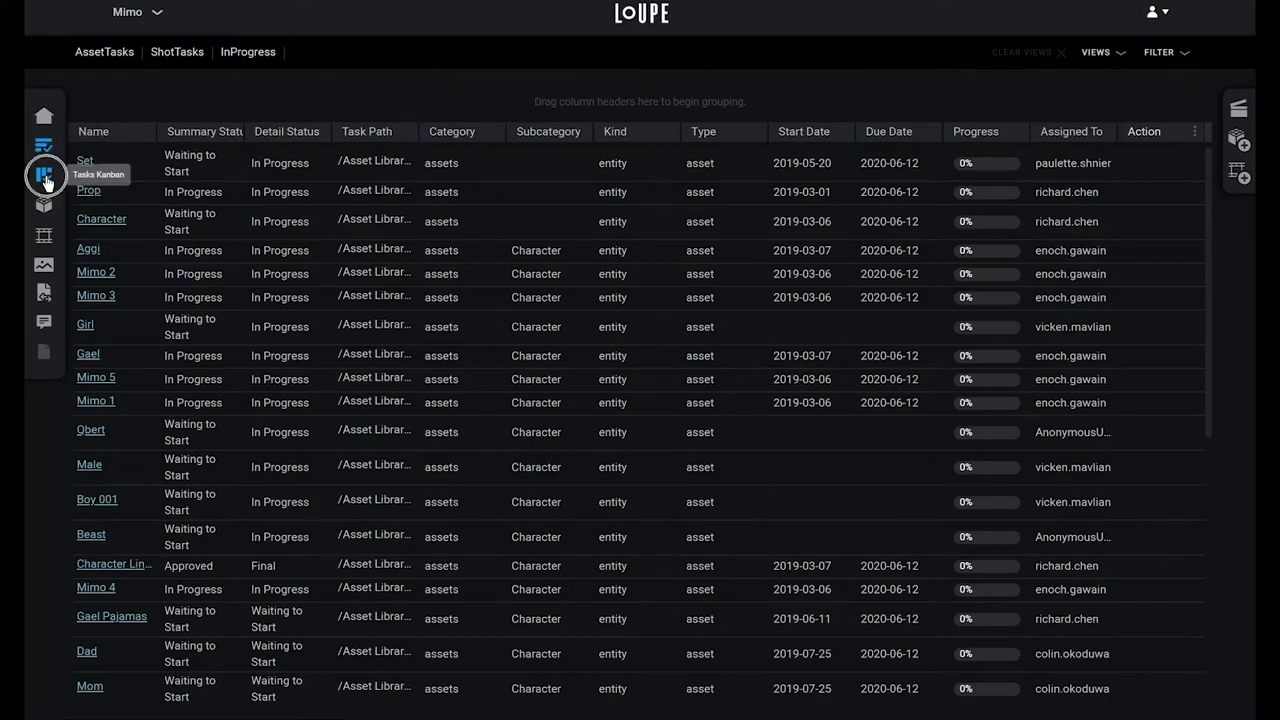
{"action": "left_click", "coordinate": [45, 183]}
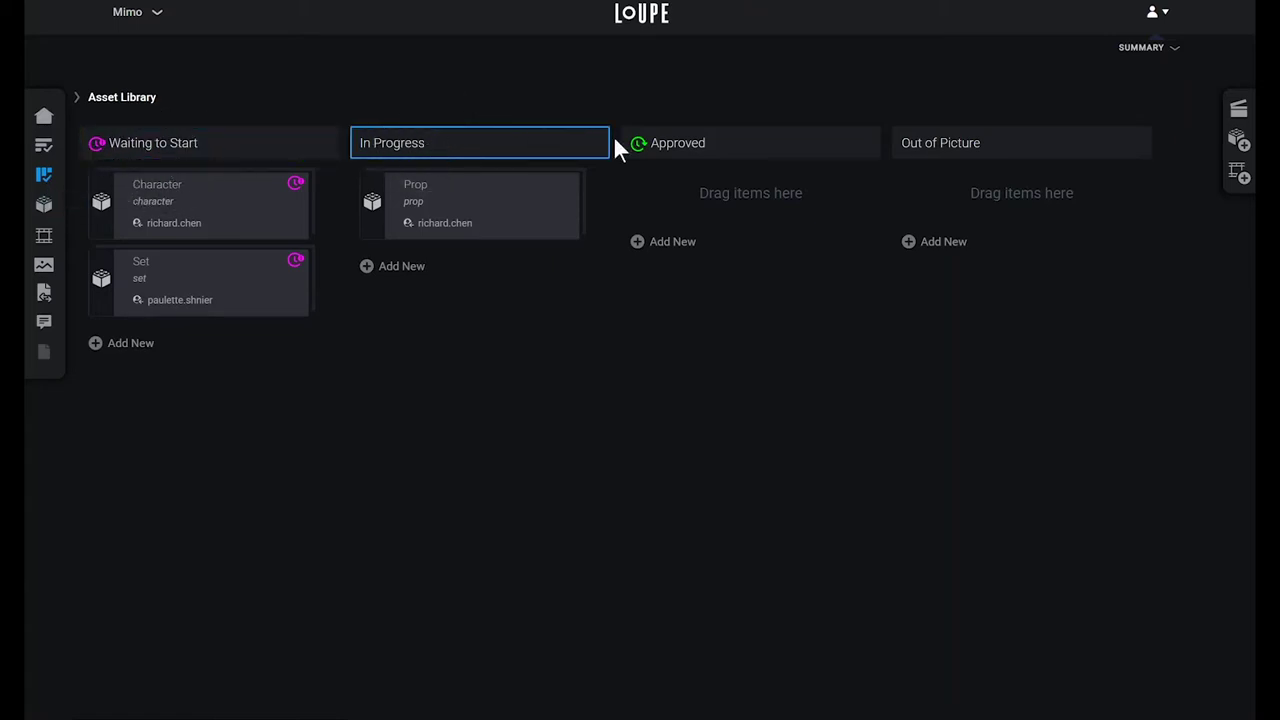
{"action": "left_click", "coordinate": [688, 141]}
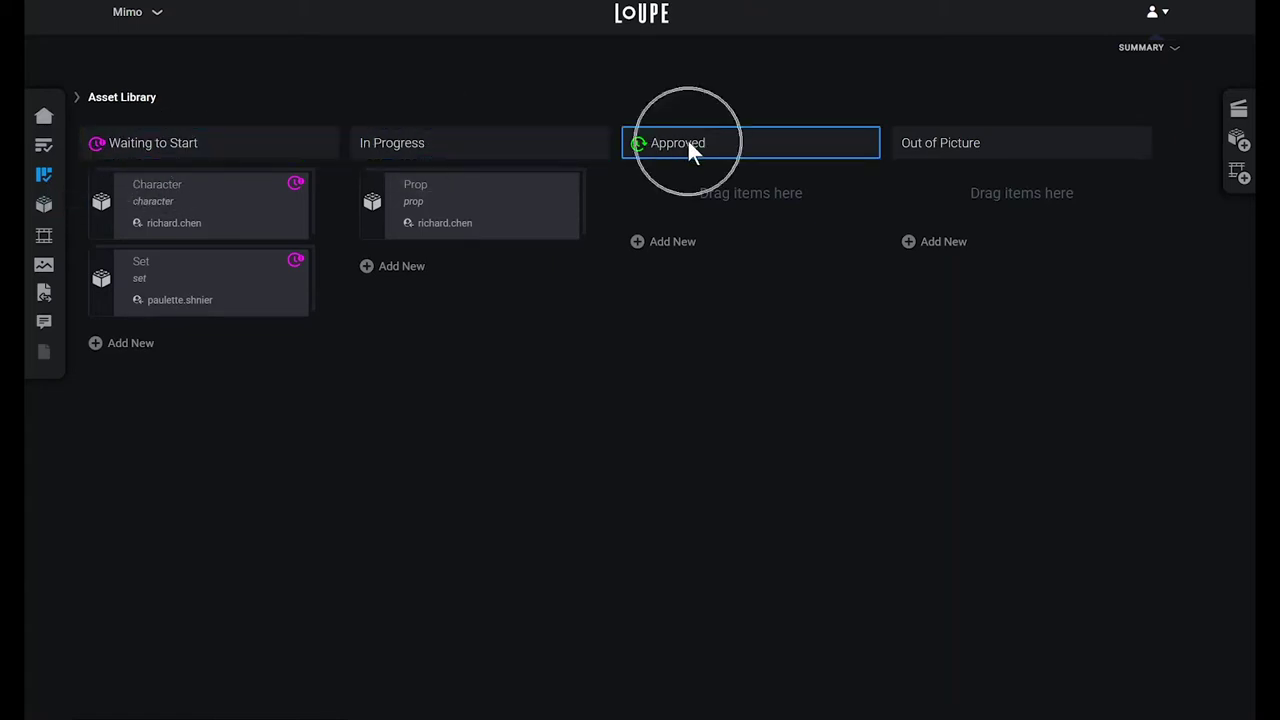
{"action": "left_click", "coordinate": [950, 148]}
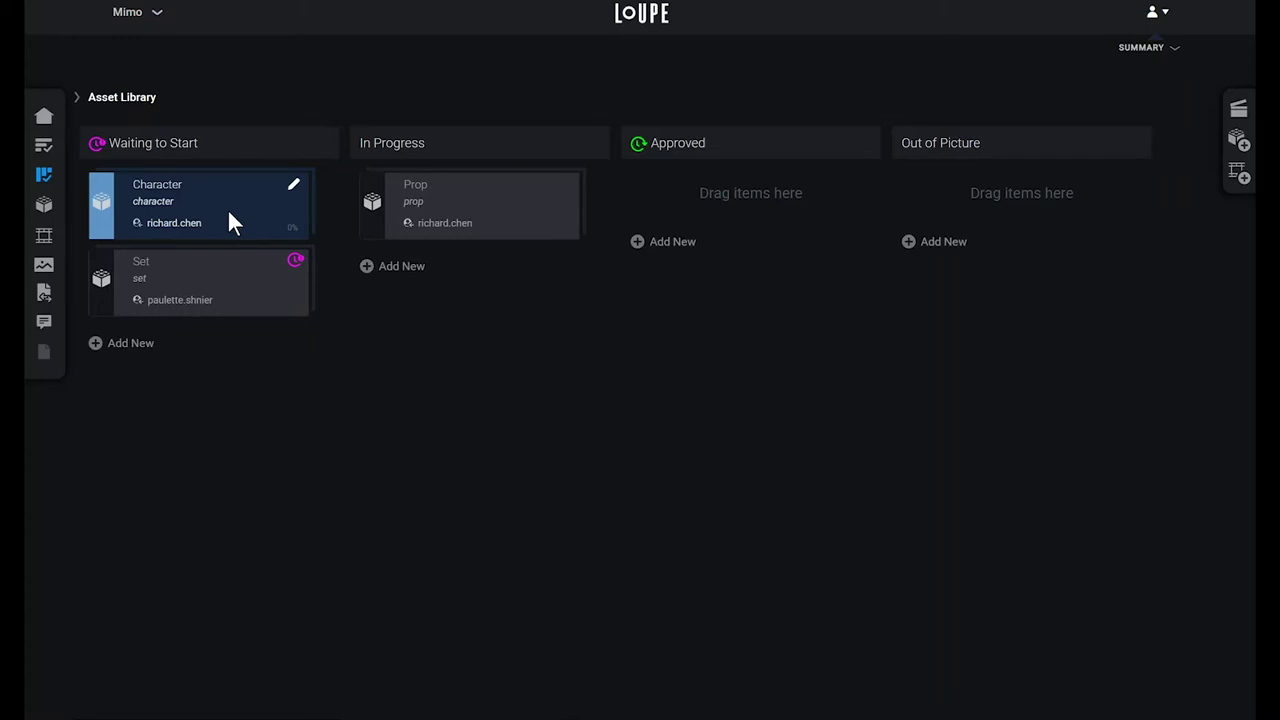
{"action": "left_click", "coordinate": [43, 206]}
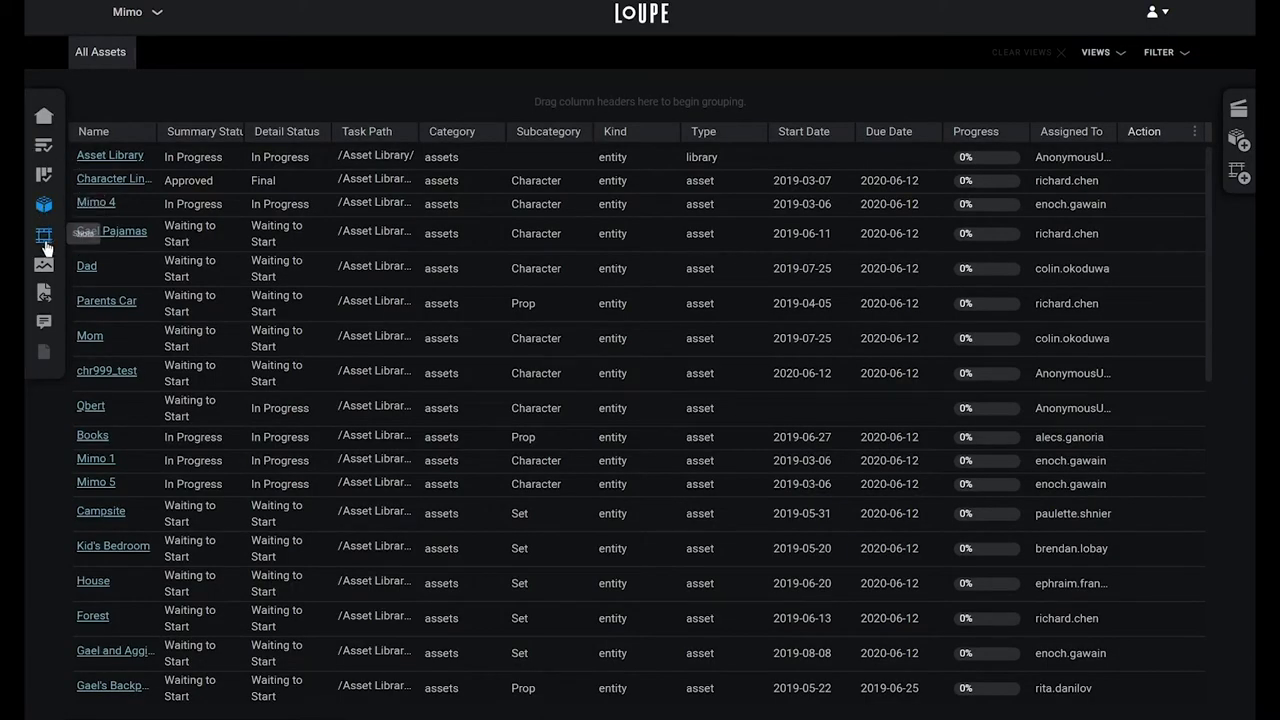
- Browse the Shots list, the Media images and movies, and the Transit file-transfer status page
{"action": "left_click", "coordinate": [43, 238]}
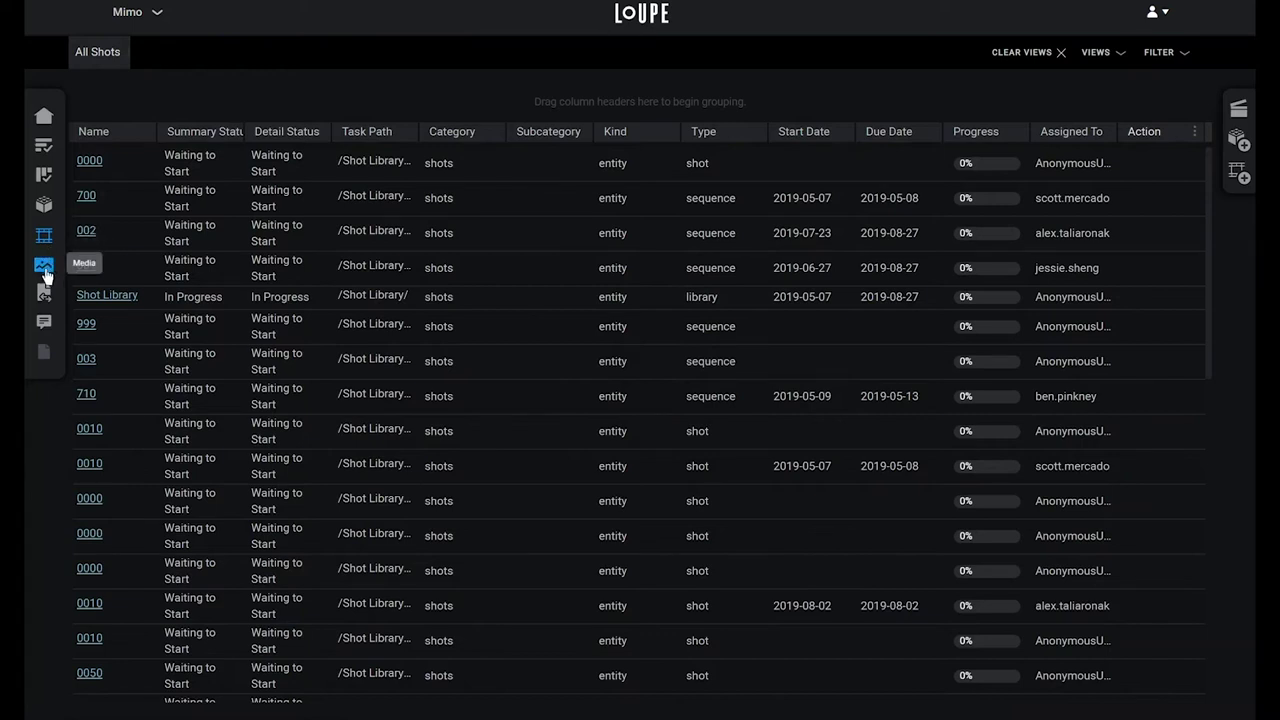
{"action": "left_click", "coordinate": [44, 266]}
{"action": "scroll", "coordinate": [435, 325], "scroll_direction": "down", "scroll_amount": 5}
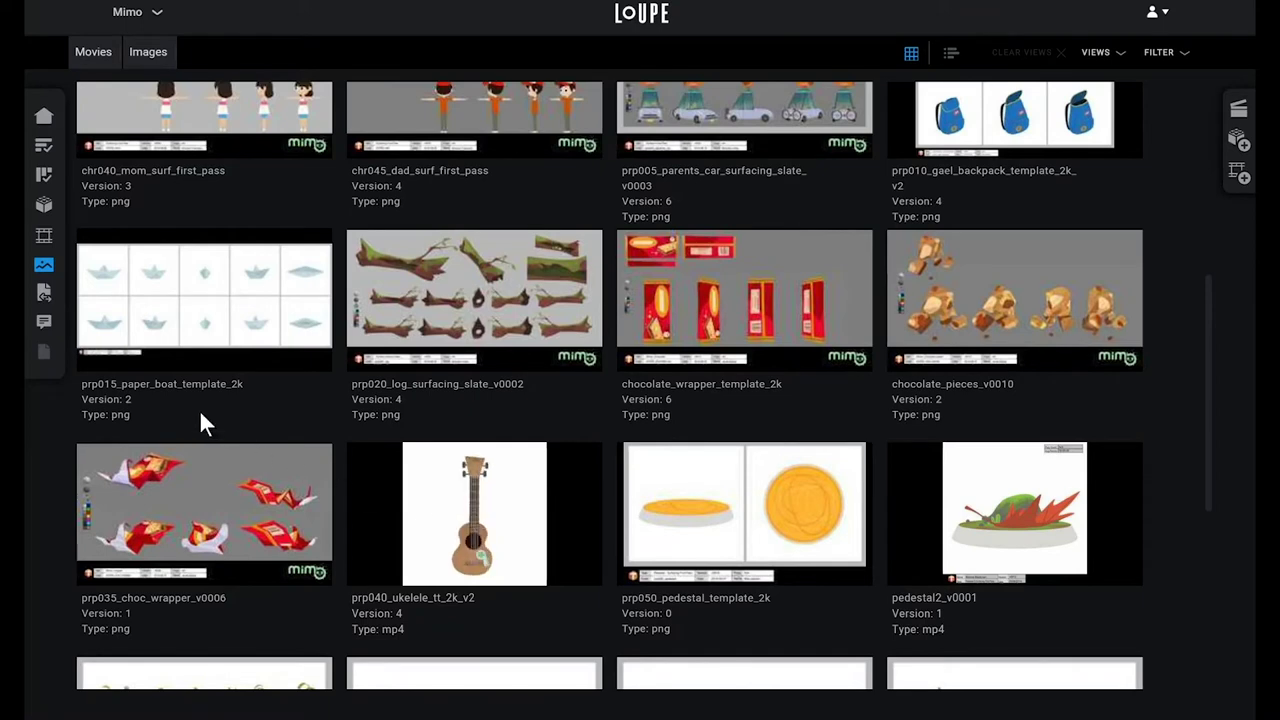
{"action": "left_click", "coordinate": [42, 303]}
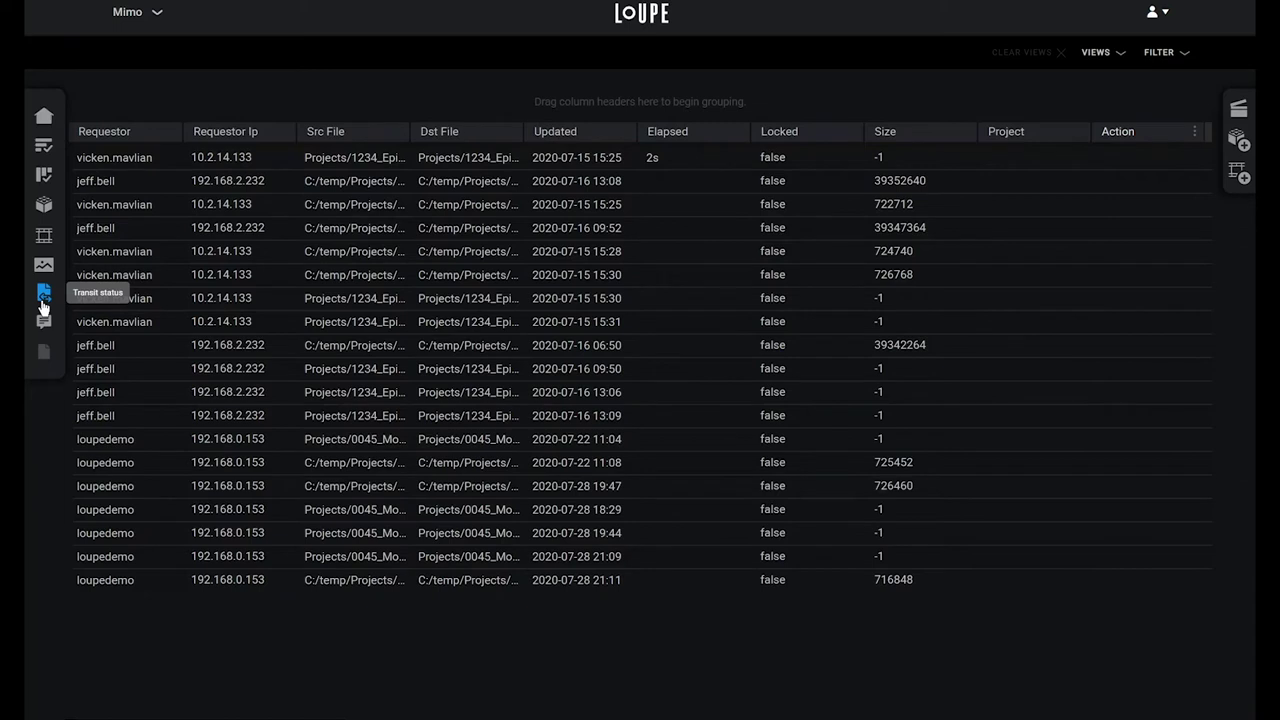
- Open the project notes, select the back-lighting note and expand the 0460 v002 note's replies
{"action": "left_click", "coordinate": [46, 322]}
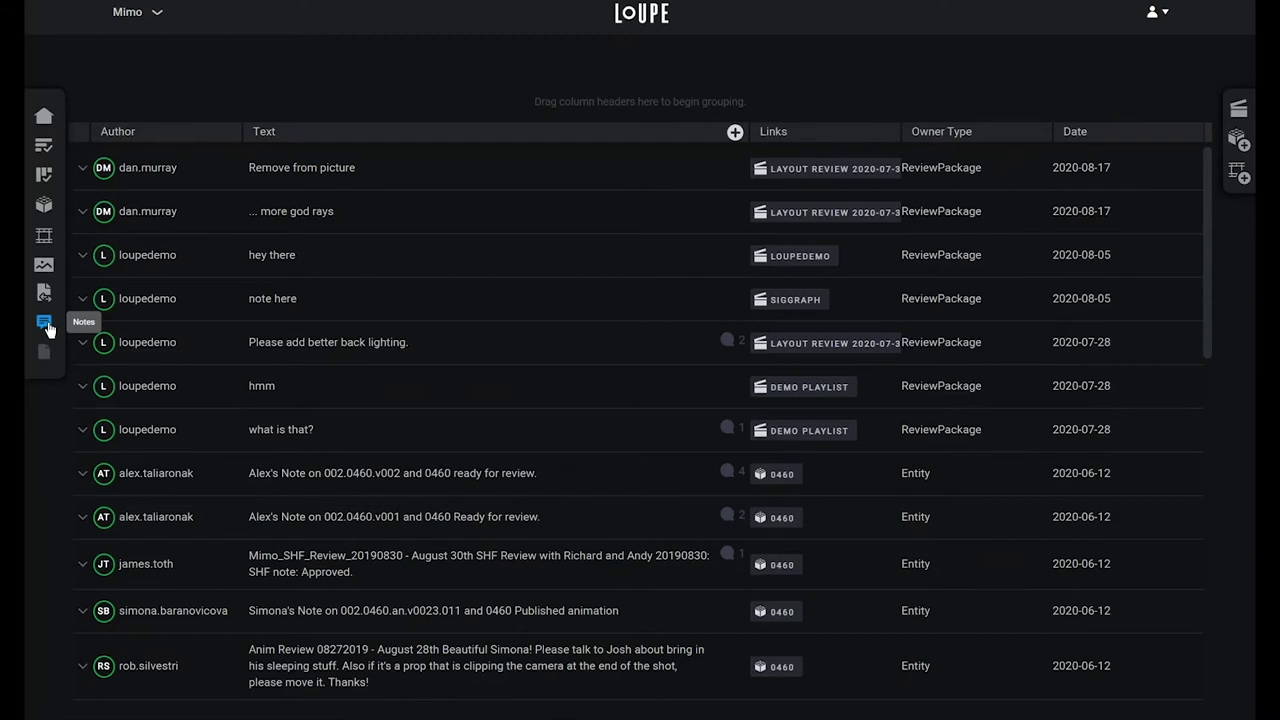
{"action": "left_click", "coordinate": [72, 333]}
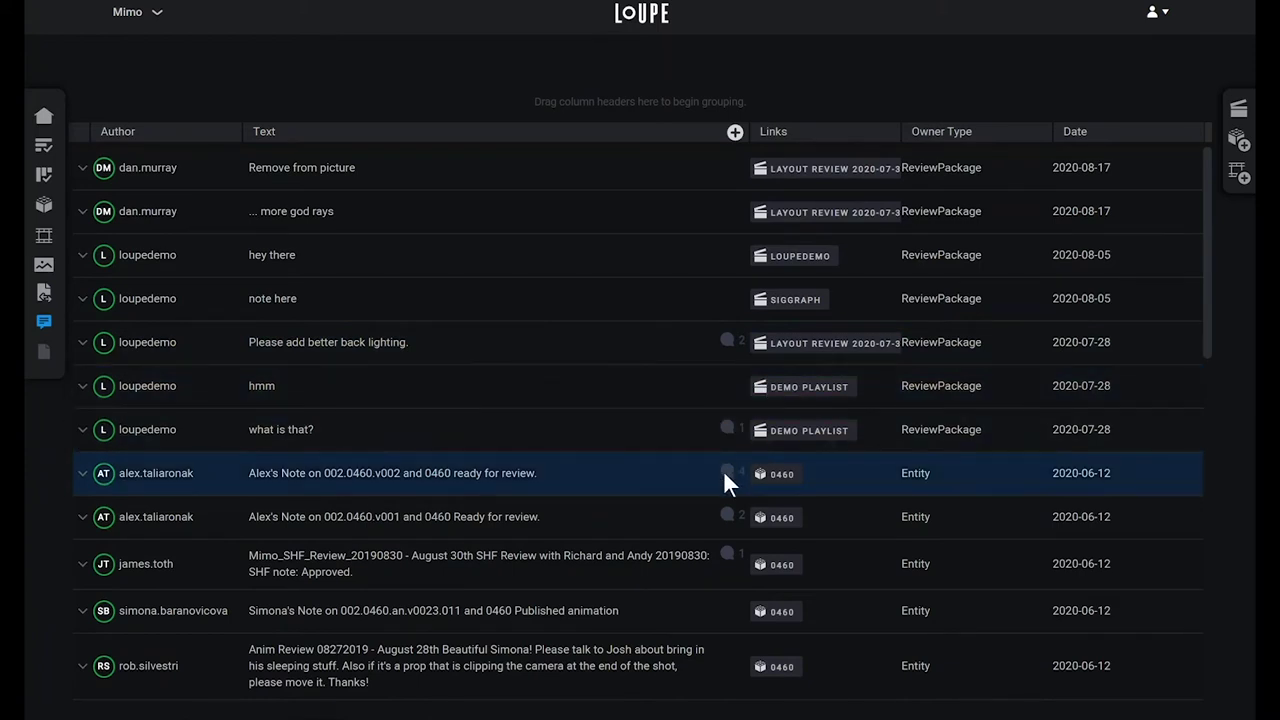
{"action": "left_click", "coordinate": [724, 473]}
{"action": "scroll", "coordinate": [726, 483], "scroll_direction": "down", "scroll_amount": 1}
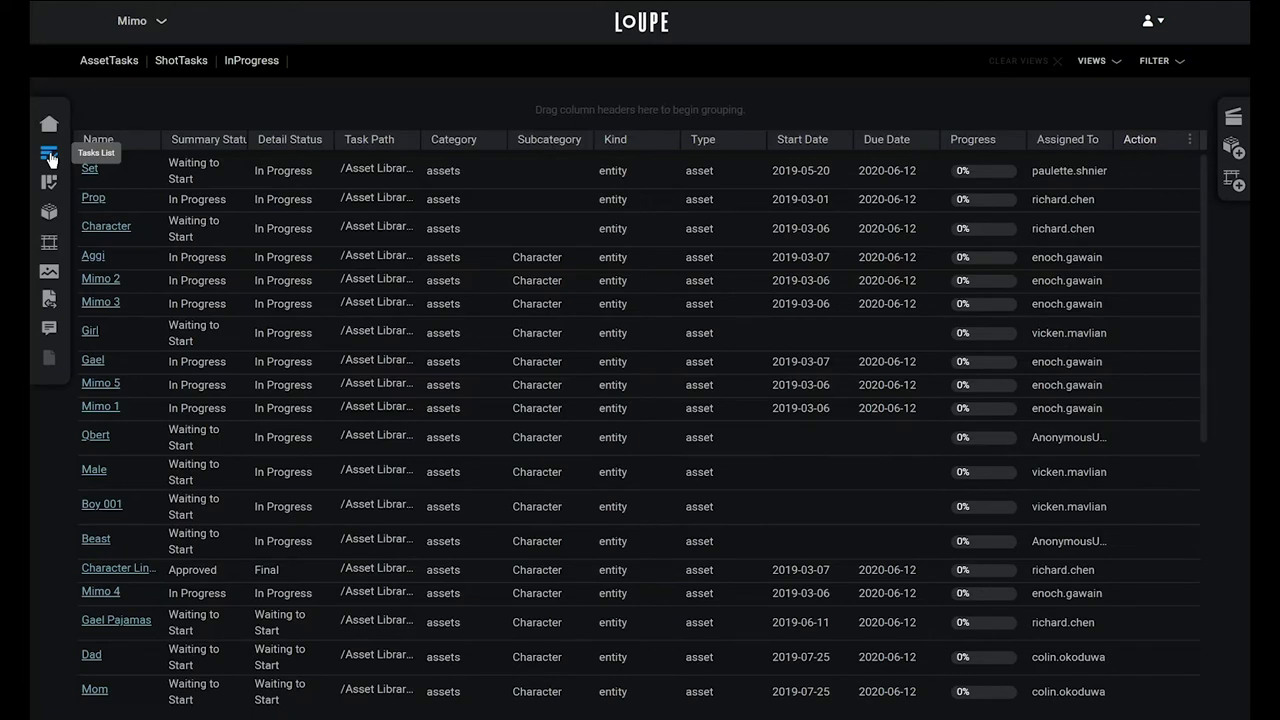
- Cycle through the AssetTasks, ShotTasks and InProgress views, then show AssetTasks' filter rule Category exact Assets
{"action": "left_click", "coordinate": [114, 66]}
{"action": "left_click", "coordinate": [180, 67]}
{"action": "left_click", "coordinate": [233, 66]}
{"action": "left_click", "coordinate": [118, 72]}
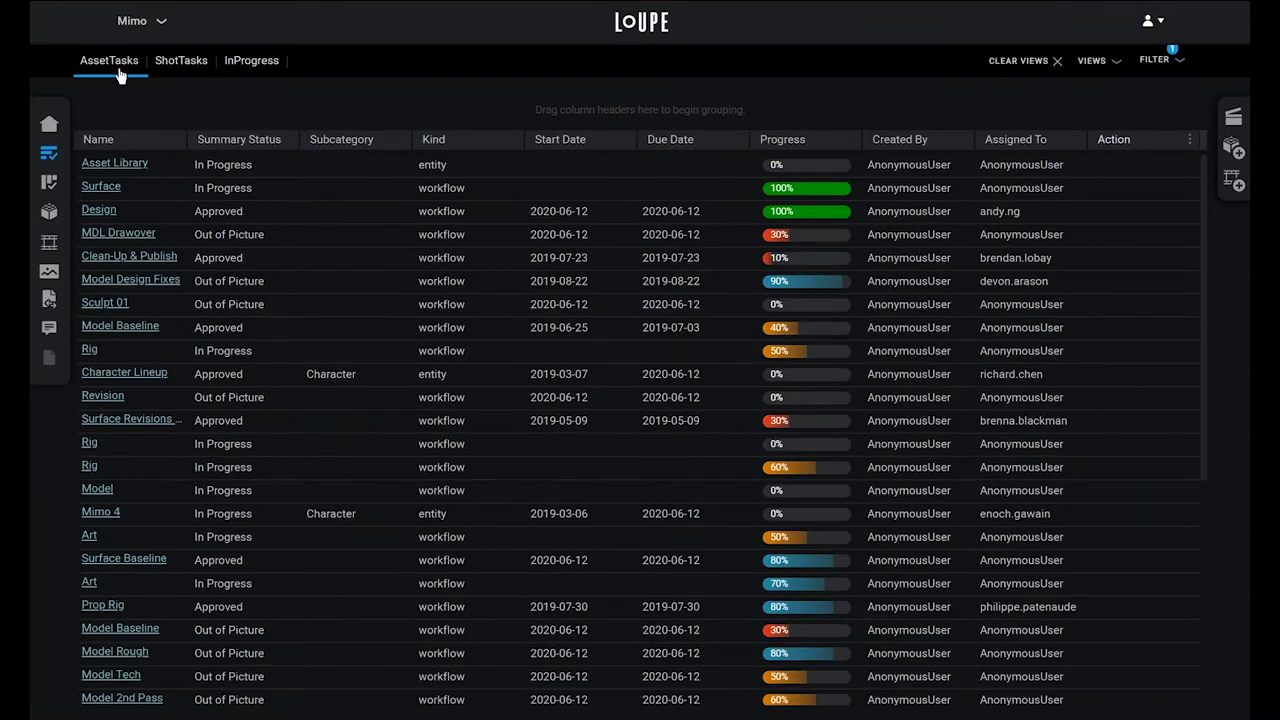
{"action": "left_click", "coordinate": [1154, 62]}
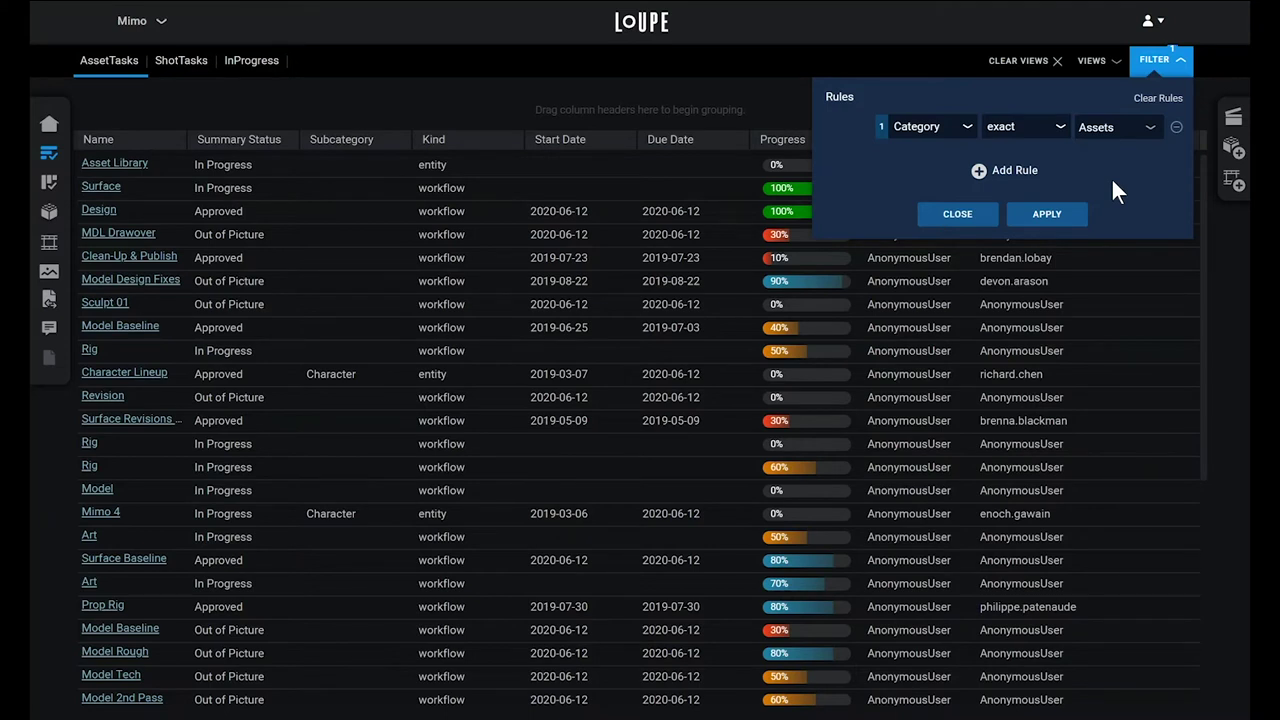
- Add and apply a second filter rule, Kind exact Entity, to the AssetTasks table
{"action": "left_click", "coordinate": [975, 172]}
{"action": "left_click", "coordinate": [967, 172]}
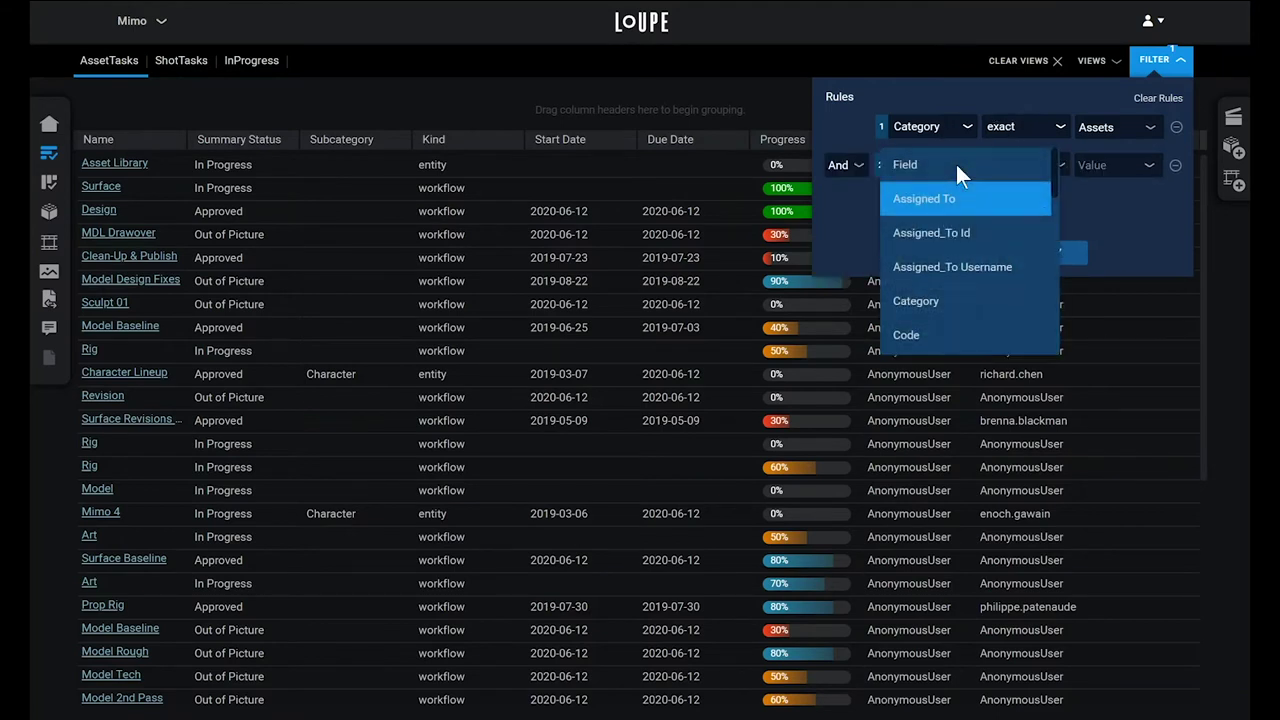
{"action": "scroll", "coordinate": [940, 260], "scroll_direction": "down", "scroll_amount": 3}
{"action": "left_click", "coordinate": [930, 304]}
{"action": "left_click", "coordinate": [1025, 165]}
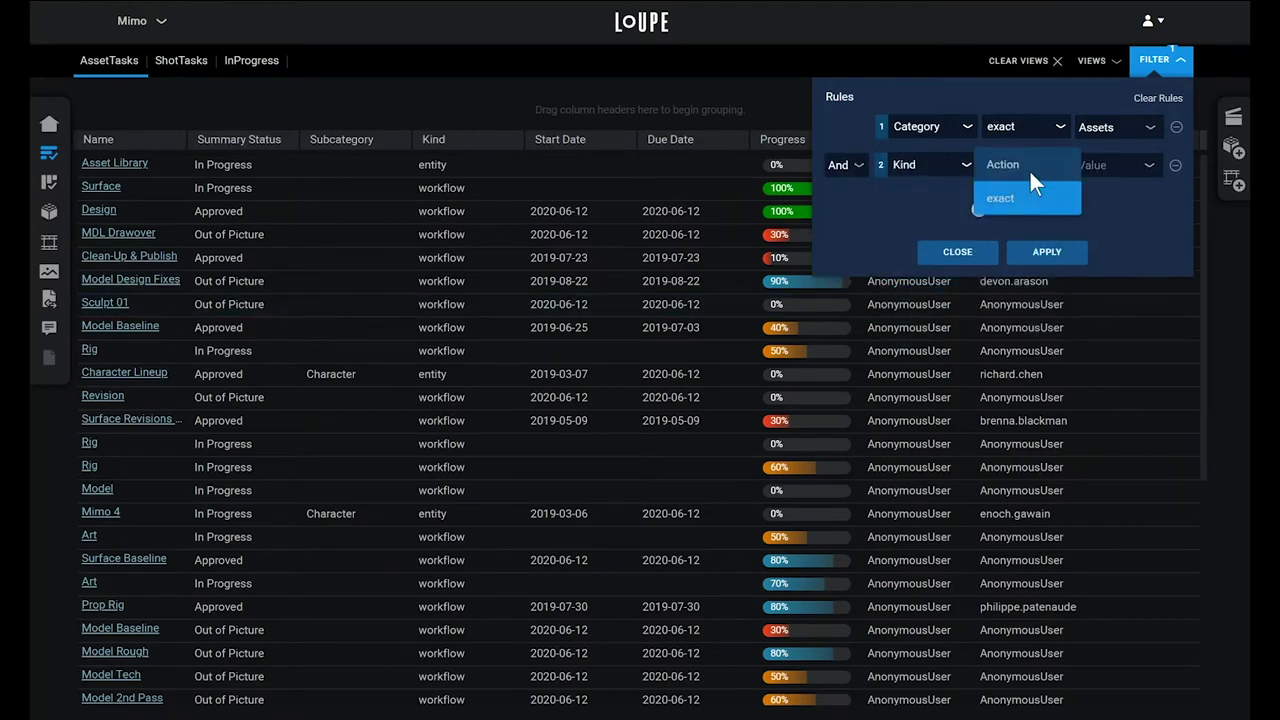
{"action": "left_click", "coordinate": [1019, 188]}
{"action": "left_click", "coordinate": [1105, 163]}
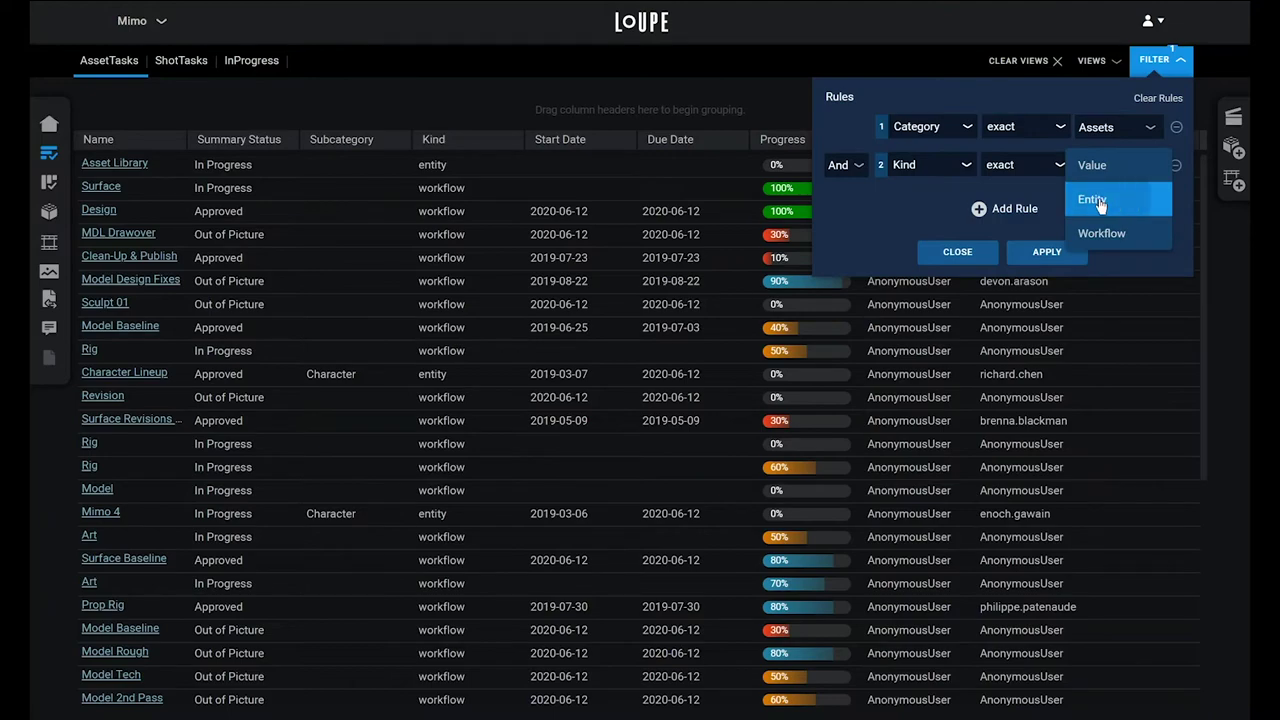
{"action": "left_click", "coordinate": [1092, 199]}
{"action": "left_click", "coordinate": [1046, 252]}
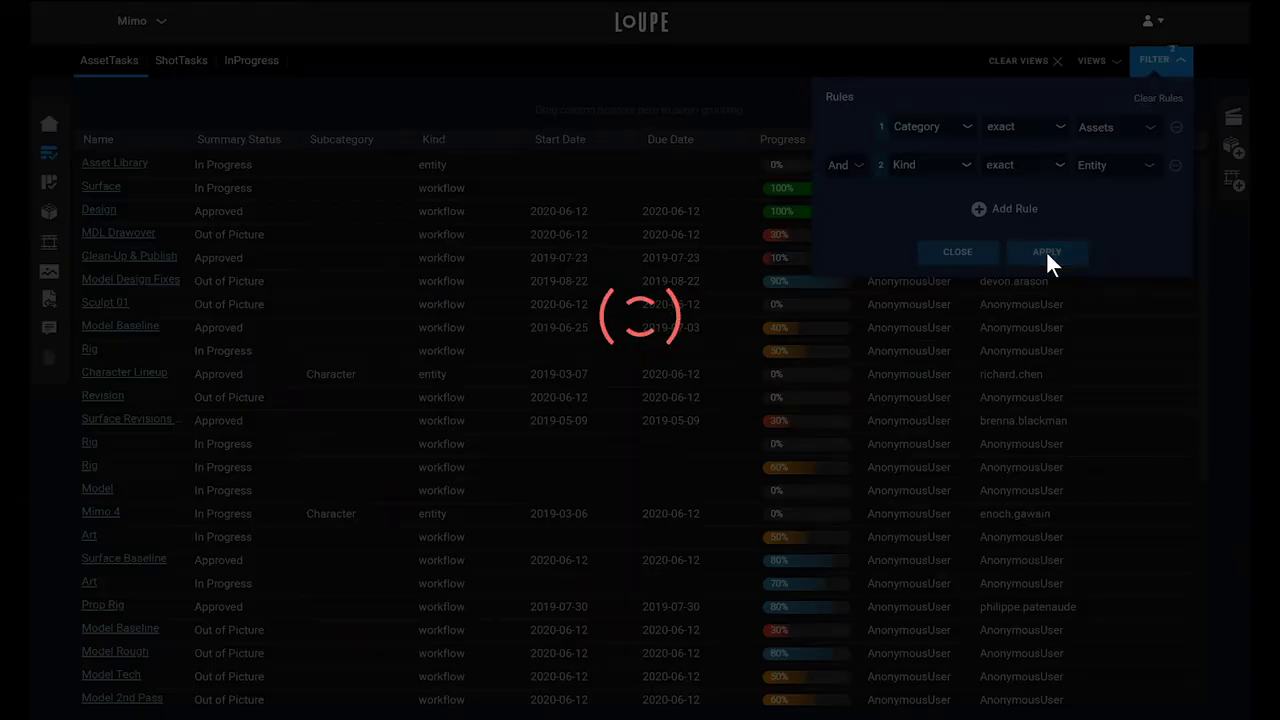
{"action": "left_click", "coordinate": [958, 252]}
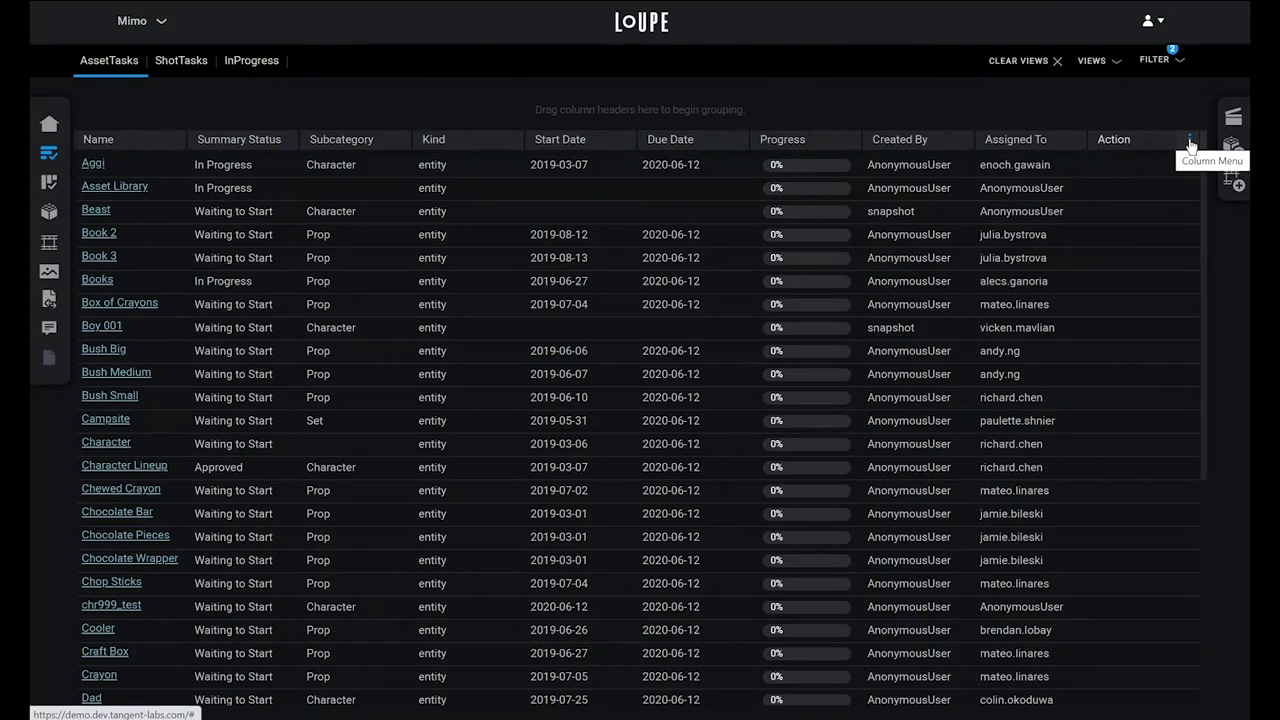
- Uncheck Kind and Start Date in the column options, leaving Due Date, Progress, Created By and Assigned To
{"action": "left_click", "coordinate": [1190, 143]}
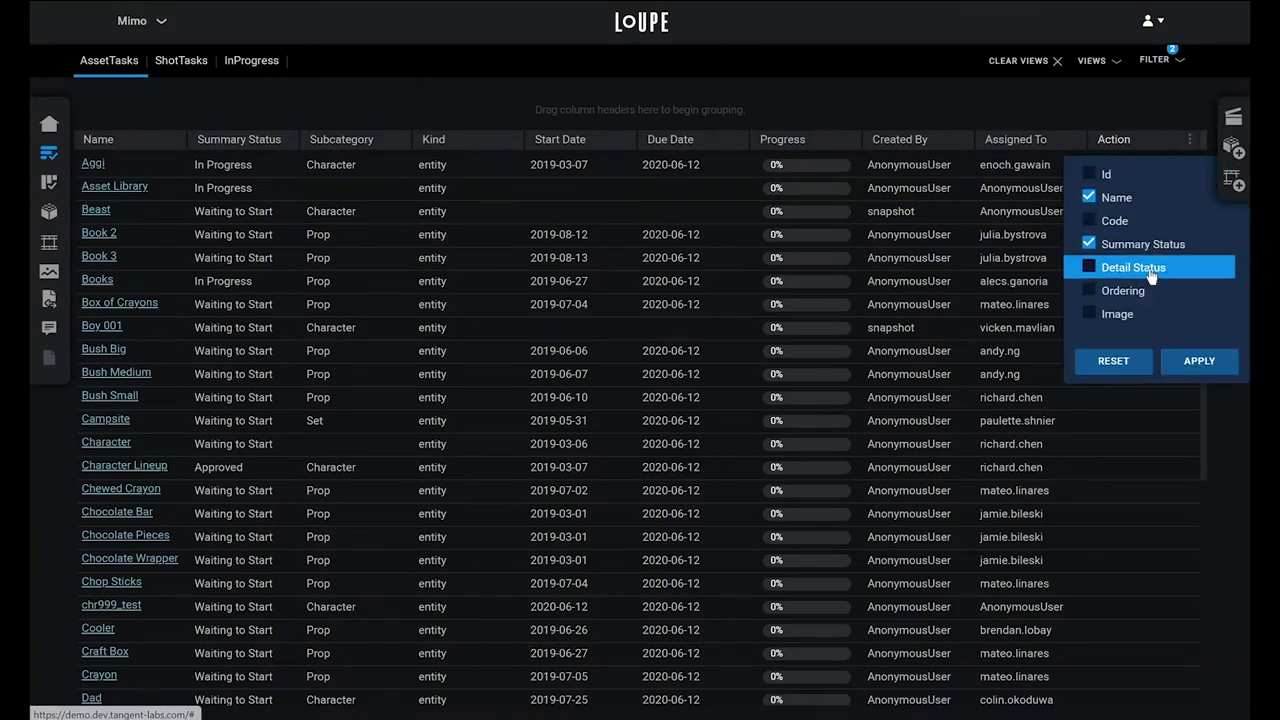
{"action": "scroll", "coordinate": [1150, 270], "scroll_direction": "down", "scroll_amount": 5}
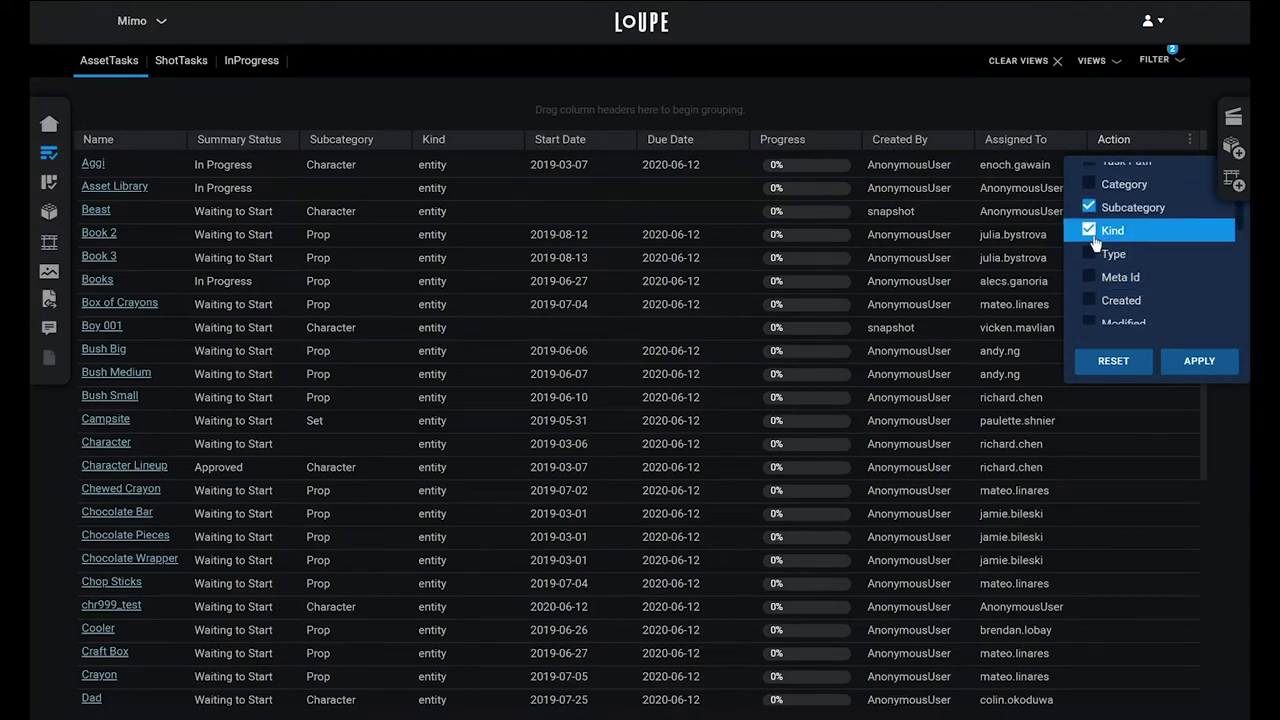
{"action": "left_click", "coordinate": [1092, 234]}
{"action": "scroll", "coordinate": [1094, 240], "scroll_direction": "down", "scroll_amount": 4}
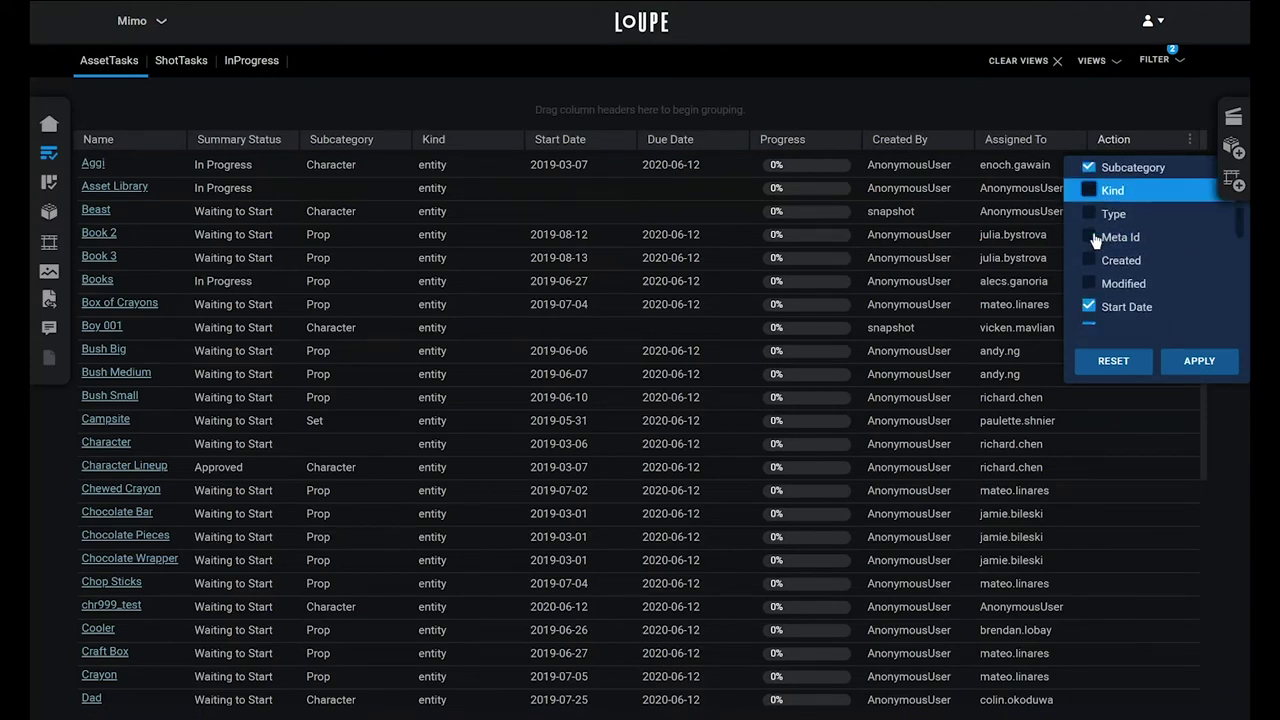
{"action": "left_click", "coordinate": [1089, 219]}
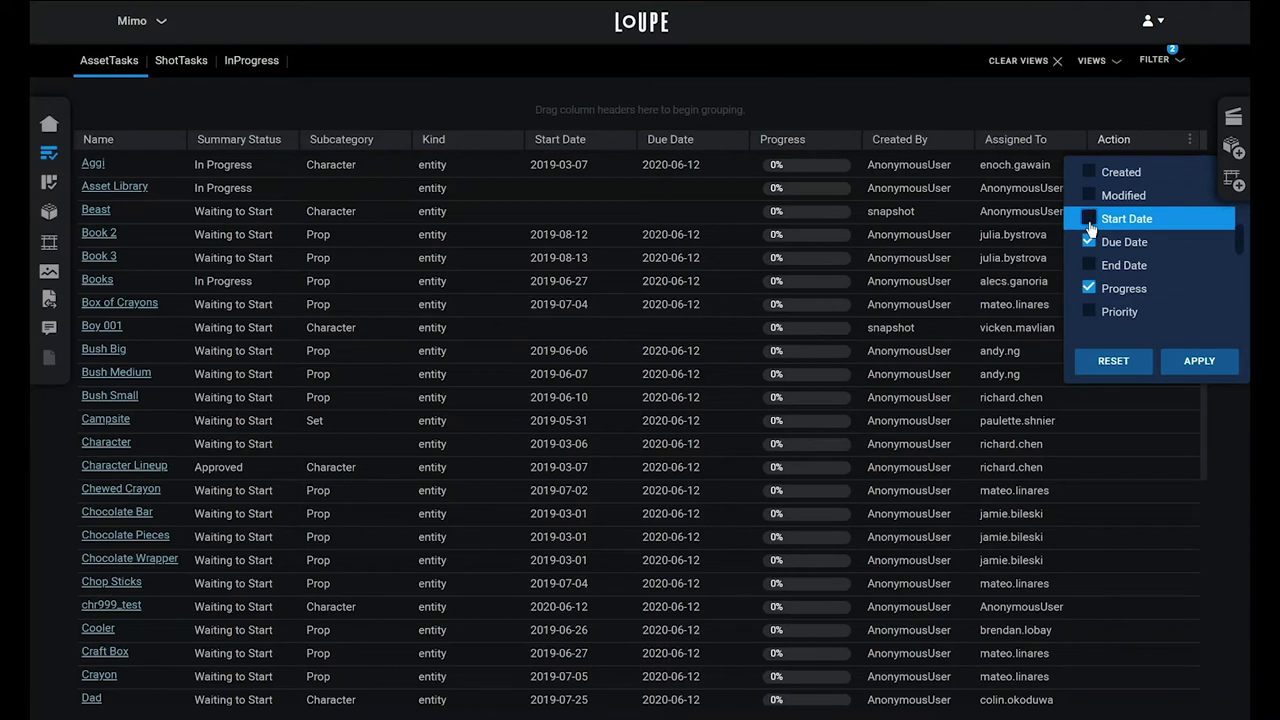
{"action": "left_click", "coordinate": [1190, 364]}
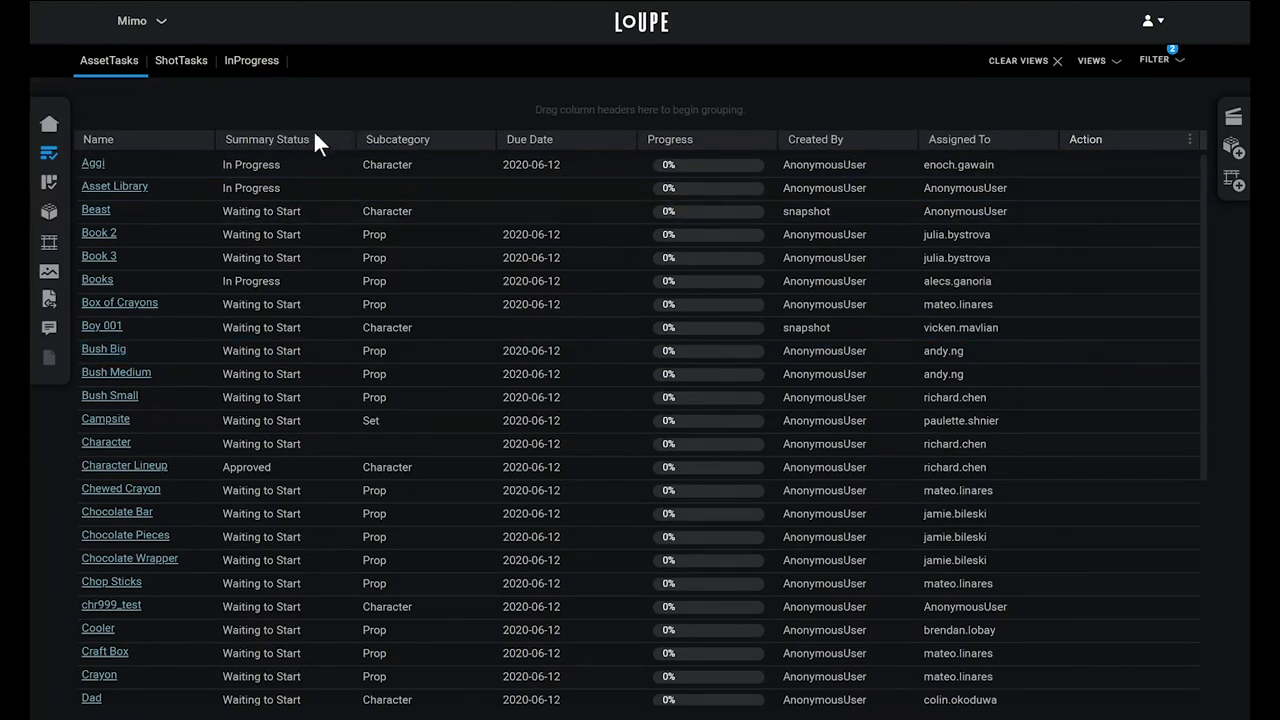
- Drag Summary Status, Subcategory and Assigned To into the grouping bar to nest tasks per assignee
{"action": "left_click_drag", "start_coordinate": [287, 145], "coordinate": [196, 112]}
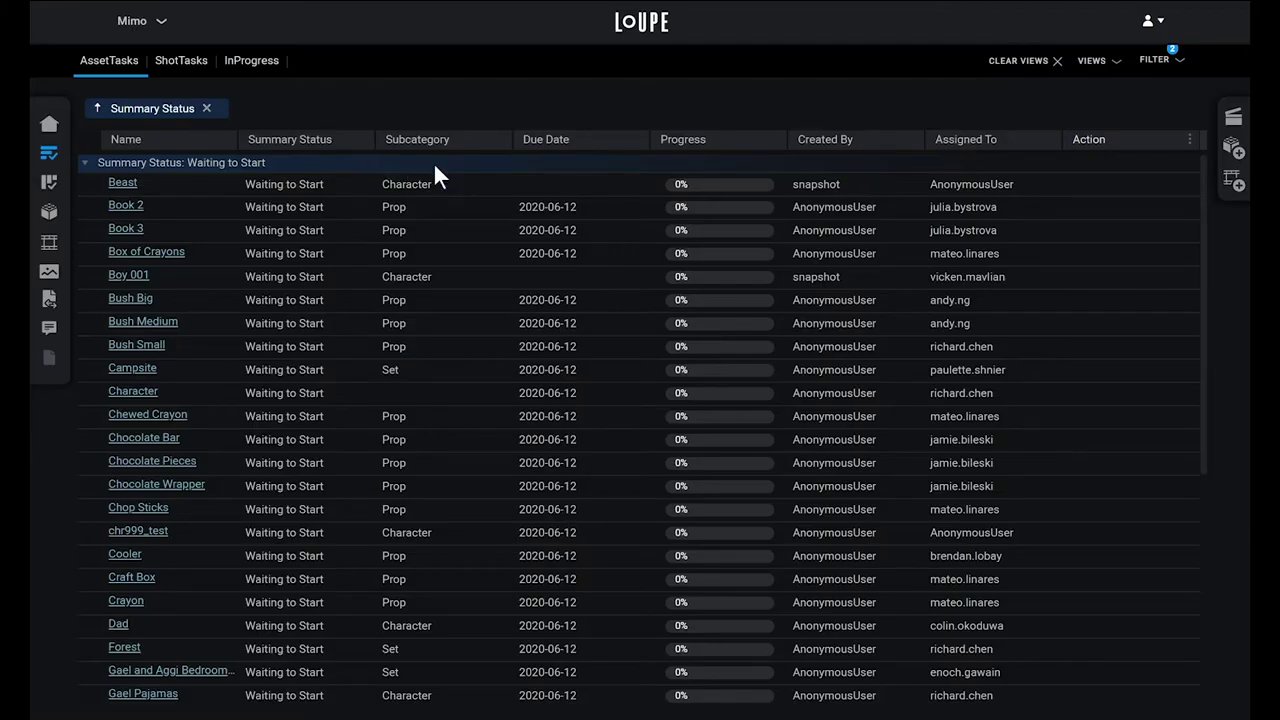
{"action": "left_click_drag", "start_coordinate": [437, 147], "coordinate": [345, 112]}
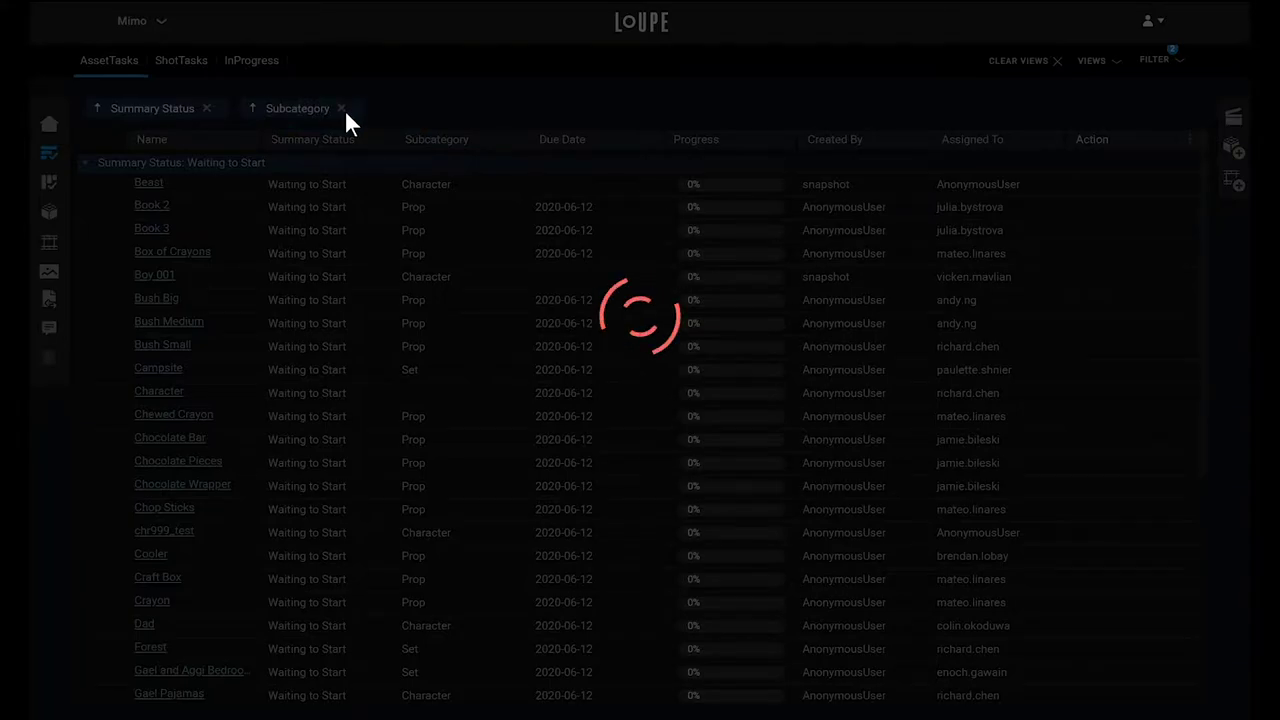
{"action": "left_click_drag", "start_coordinate": [972, 139], "coordinate": [764, 106]}
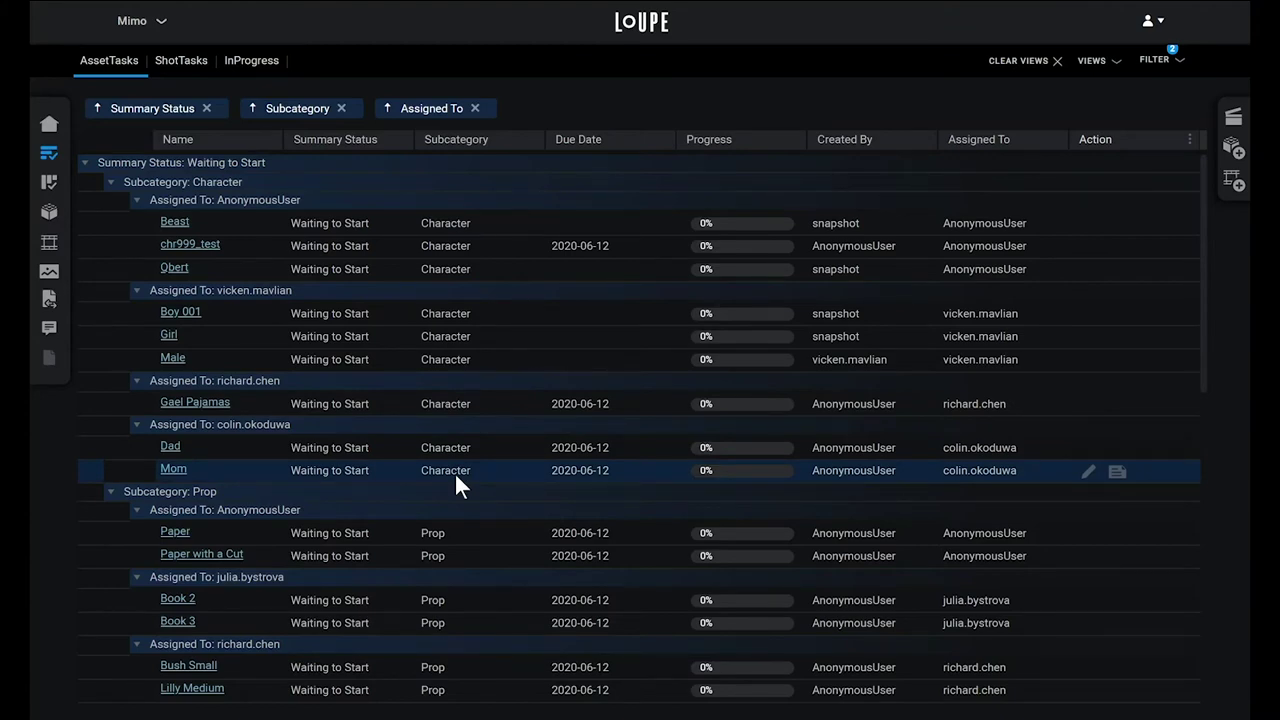
{"action": "scroll", "coordinate": [455, 466], "scroll_direction": "down", "scroll_amount": 5}
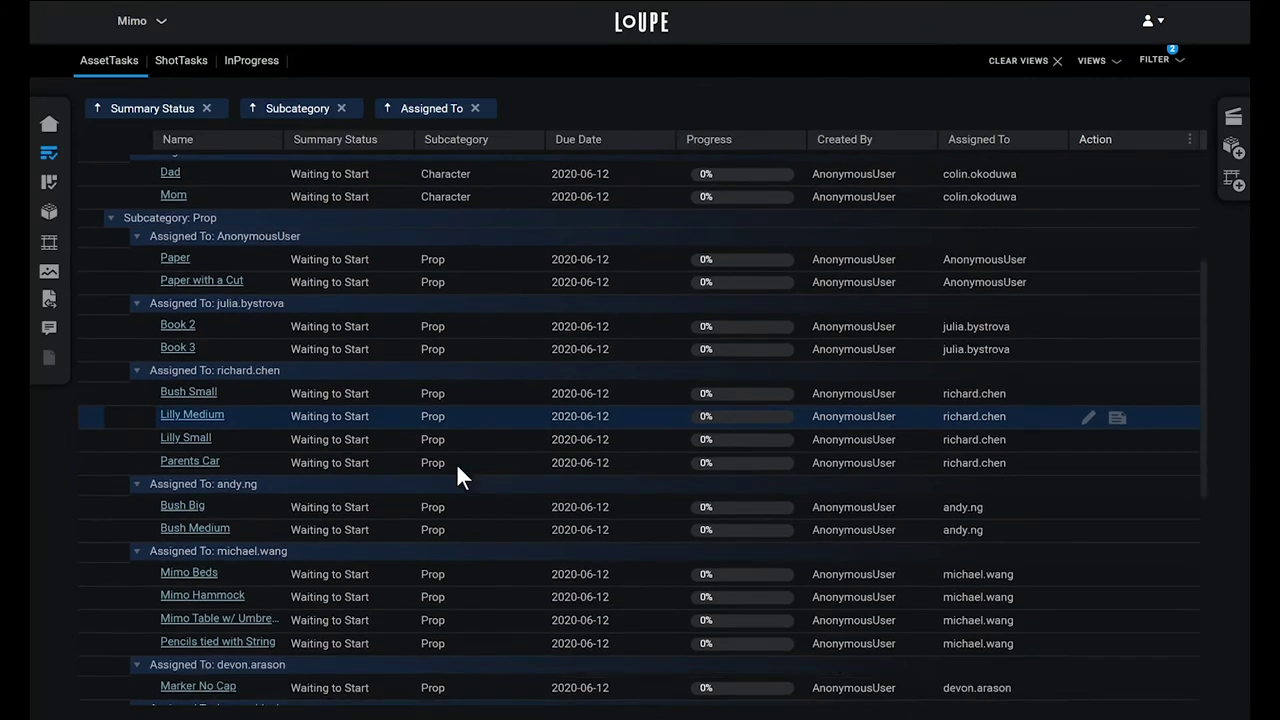
{"action": "scroll", "coordinate": [457, 466], "scroll_direction": "down", "scroll_amount": 8}
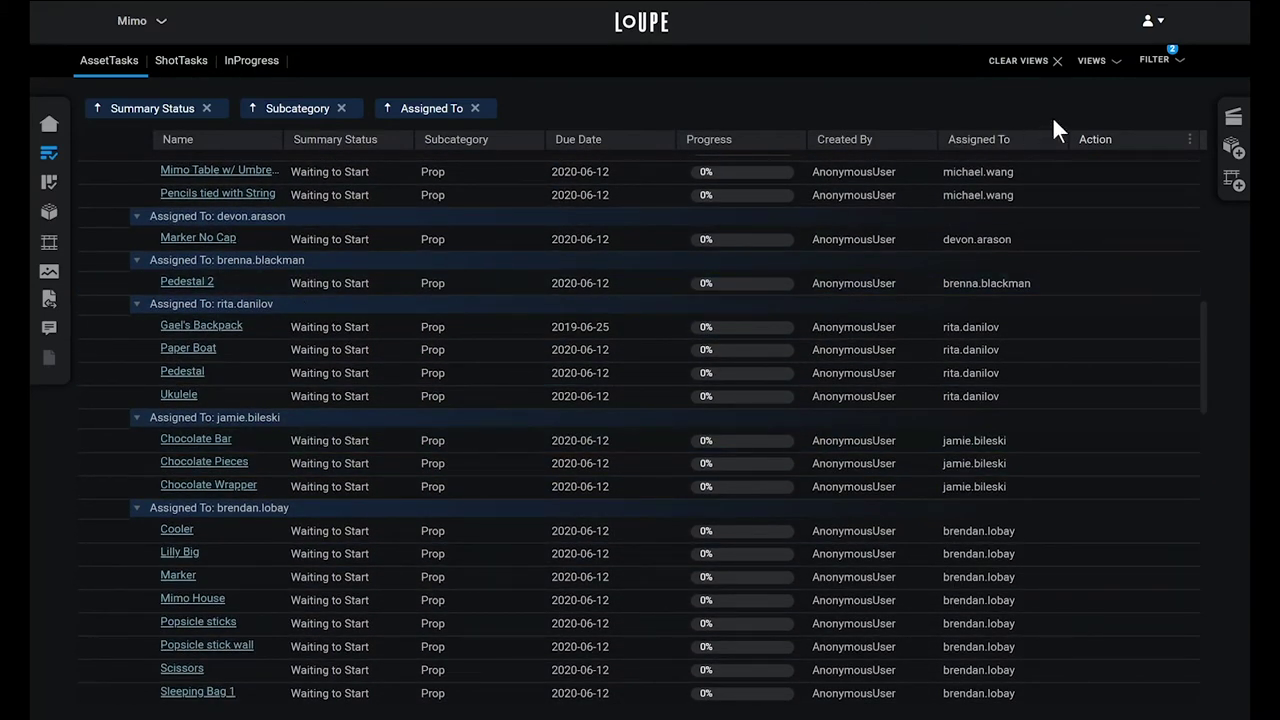
- Fill in a new saved view named AssetsByUser with User as its type
{"action": "left_click", "coordinate": [1113, 64]}
{"action": "left_click", "coordinate": [1004, 370]}
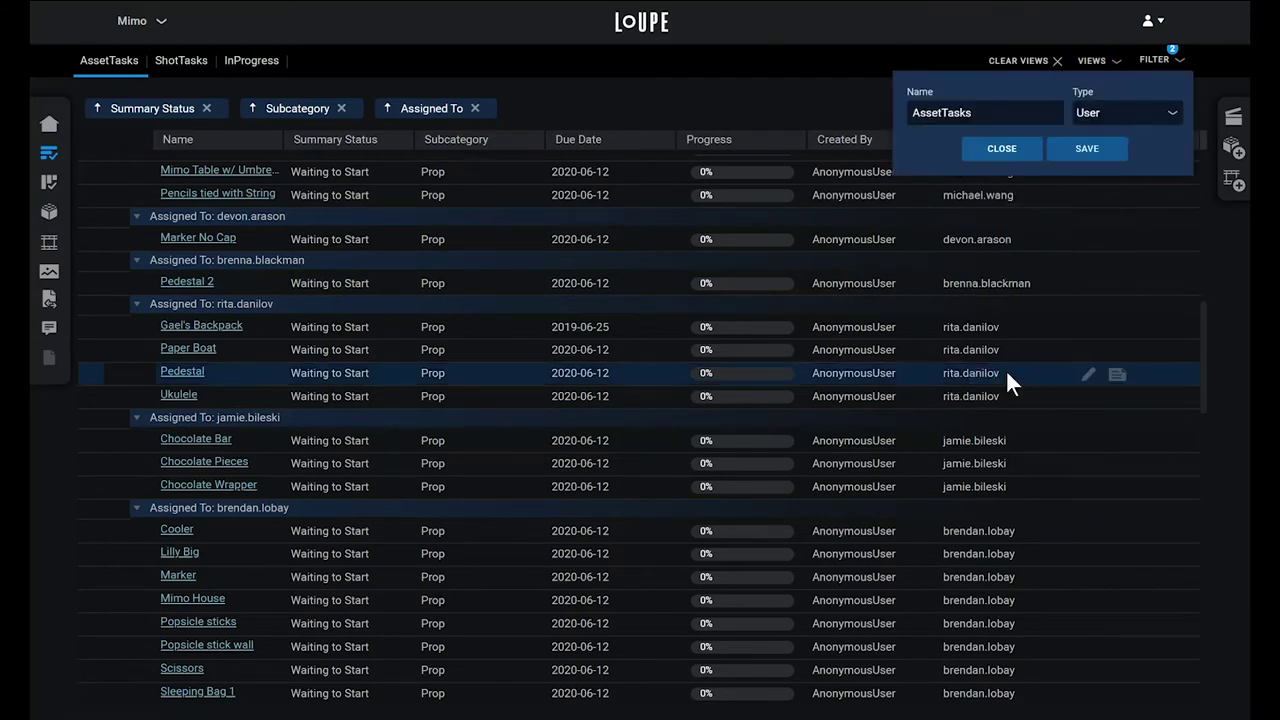
{"action": "double_click", "coordinate": [990, 120]}
{"action": "type", "text": "AssetsByUser"}
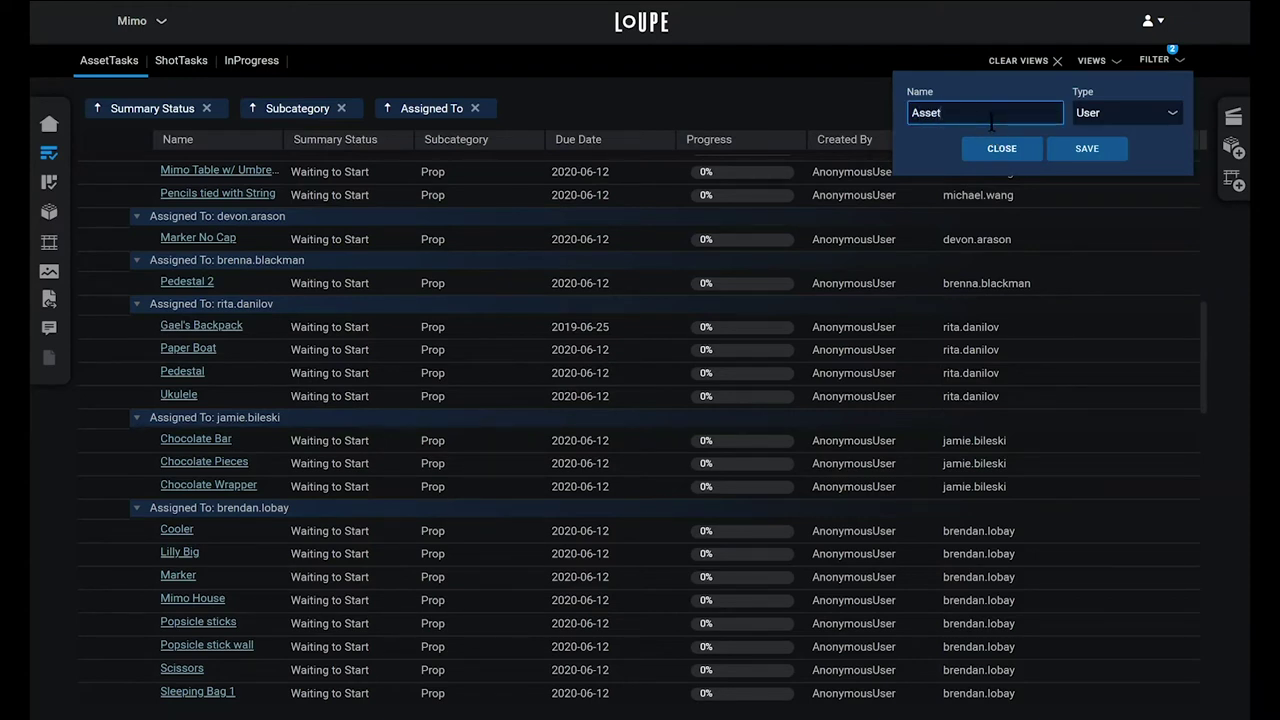
{"action": "left_click", "coordinate": [1140, 120]}
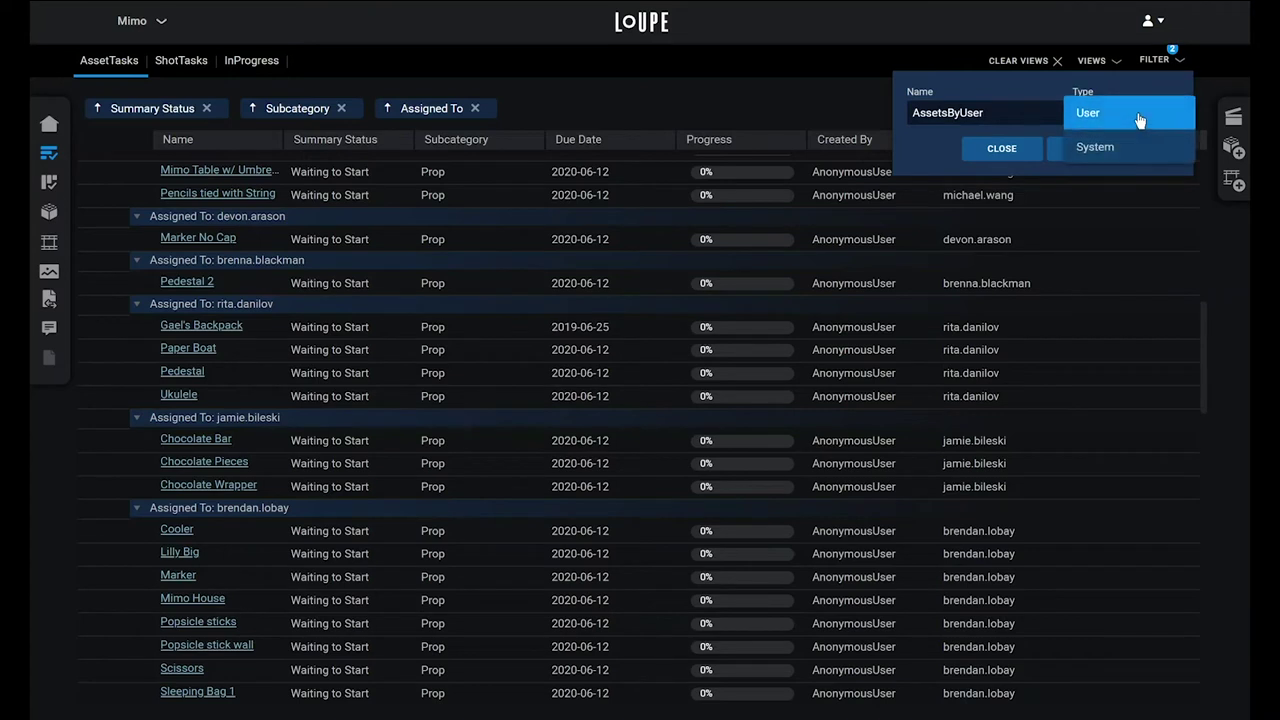
{"action": "left_click", "coordinate": [1123, 122]}
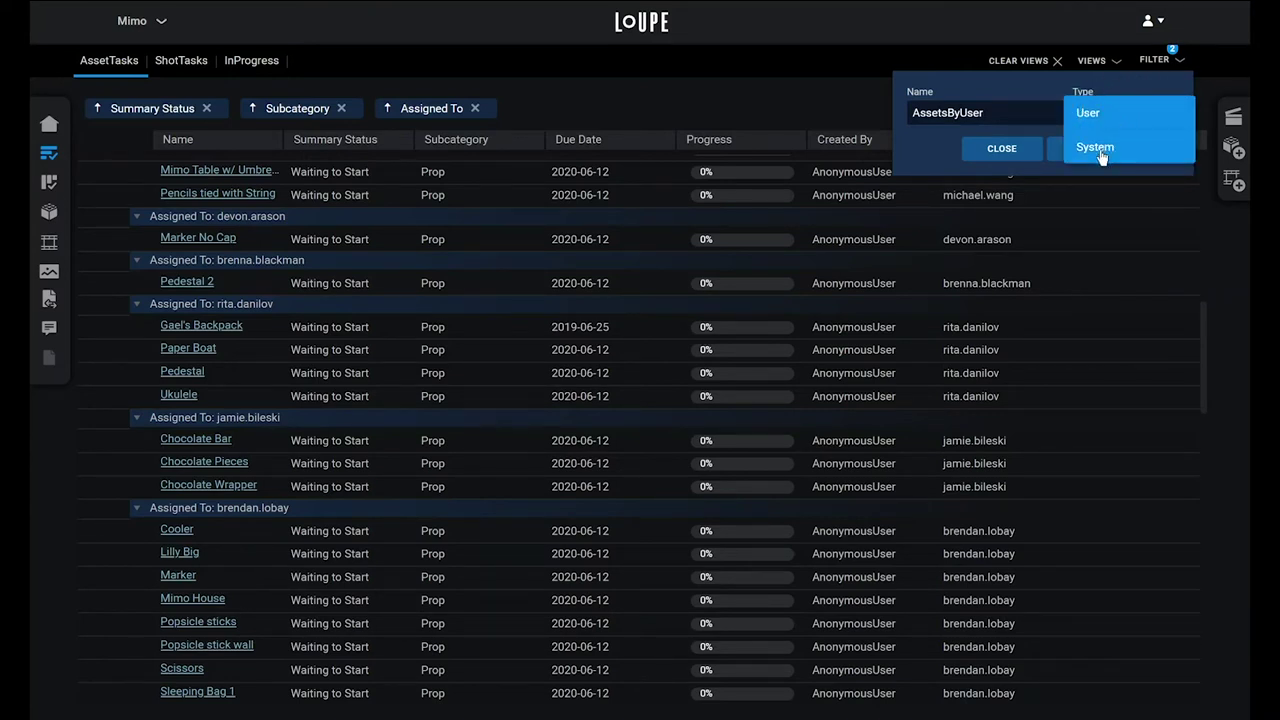
{"action": "left_click", "coordinate": [1102, 155]}
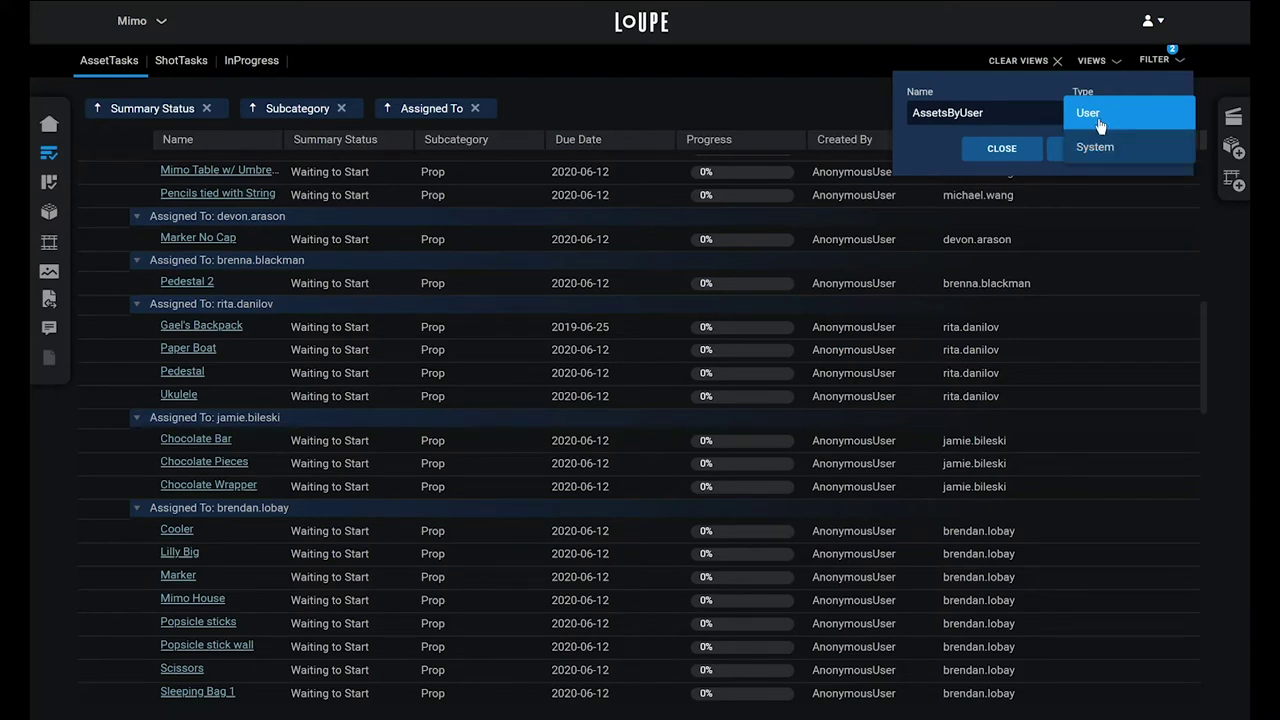
- Save the AssetsByUser view, reset the table with CLEAR VIEWS, then reload AssetsByUser
{"action": "left_click", "coordinate": [1099, 118]}
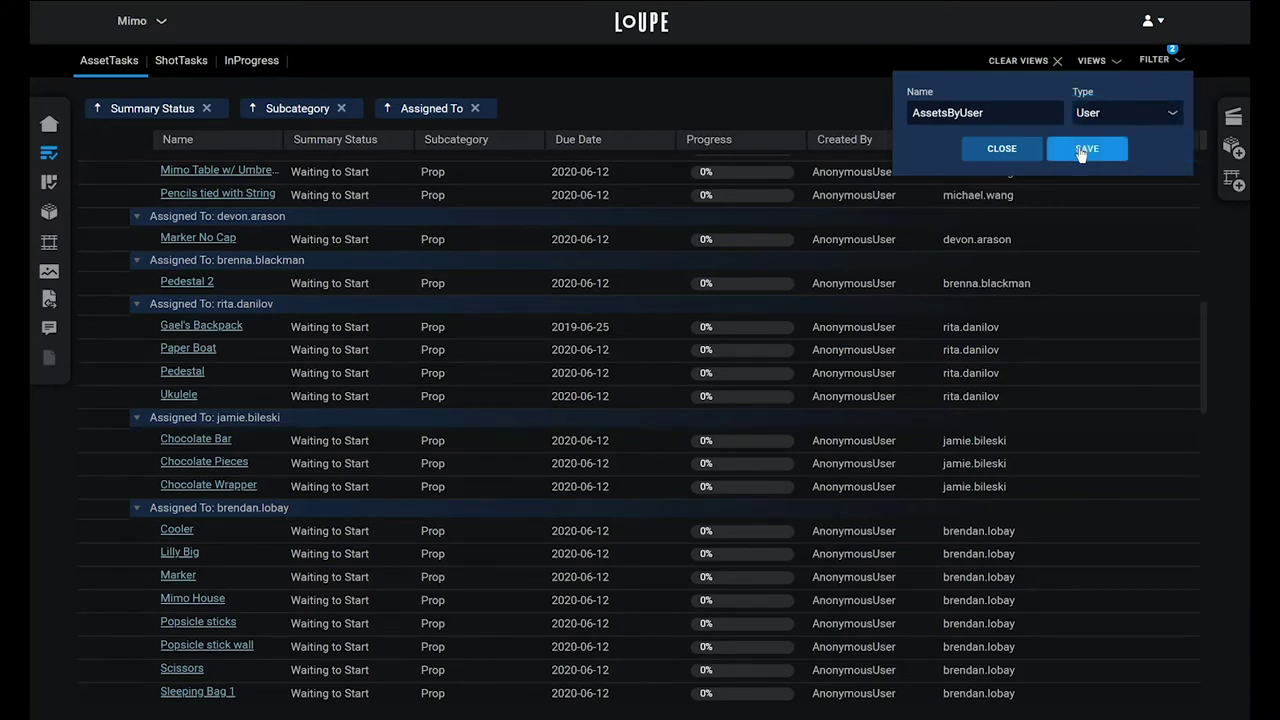
{"action": "left_click", "coordinate": [1082, 147]}
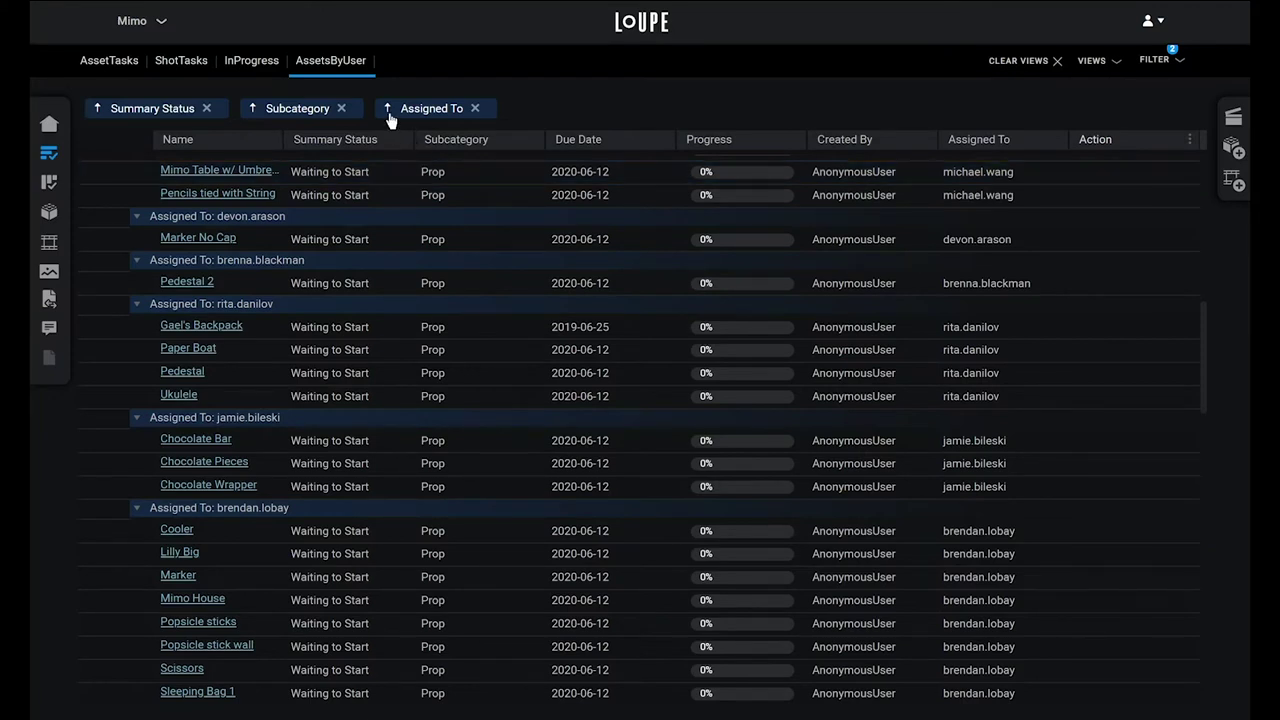
{"action": "left_click", "coordinate": [334, 76]}
{"action": "left_click", "coordinate": [1011, 64]}
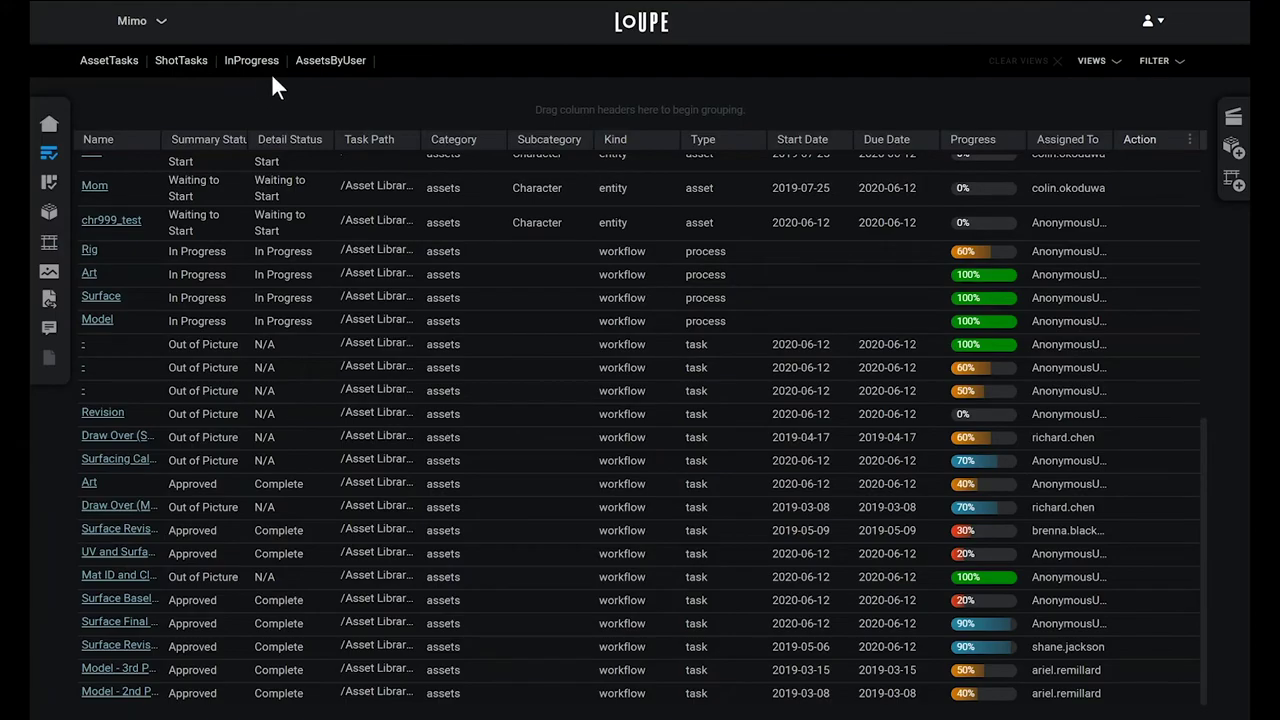
{"action": "left_click", "coordinate": [319, 68]}
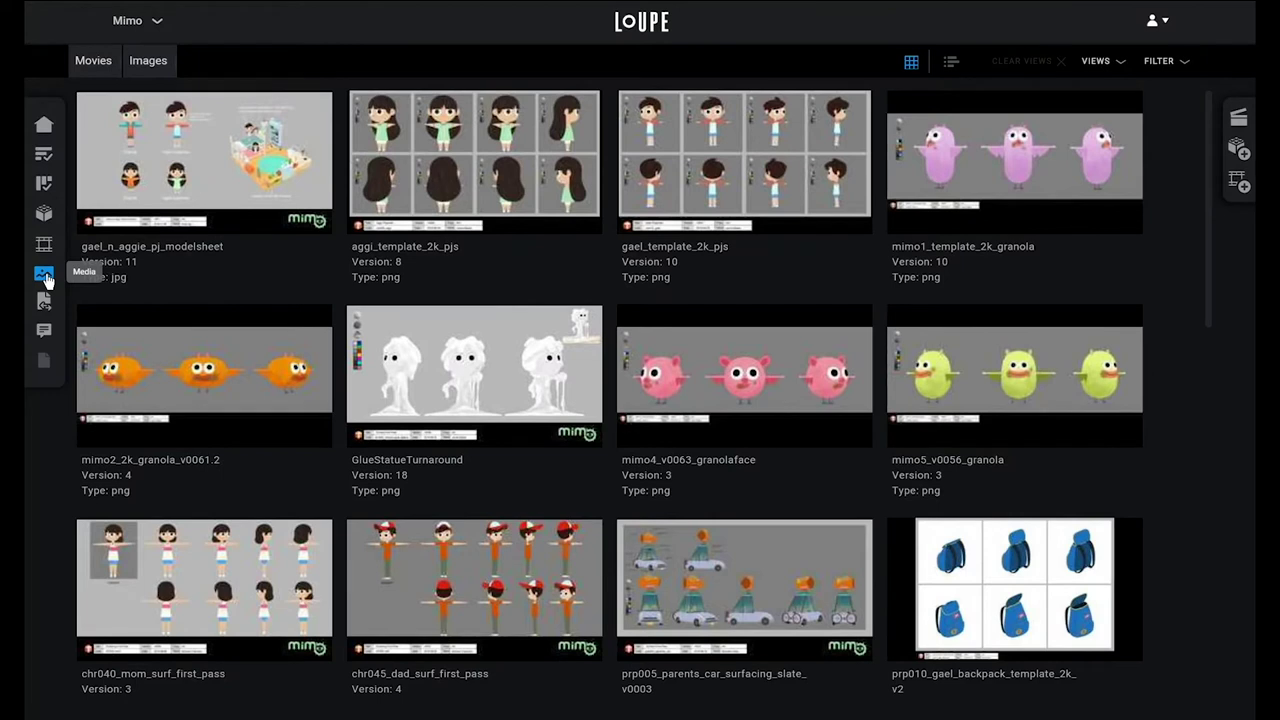
- Show the media library's movie clips and bring up the list of playlists
{"action": "left_click", "coordinate": [92, 76]}
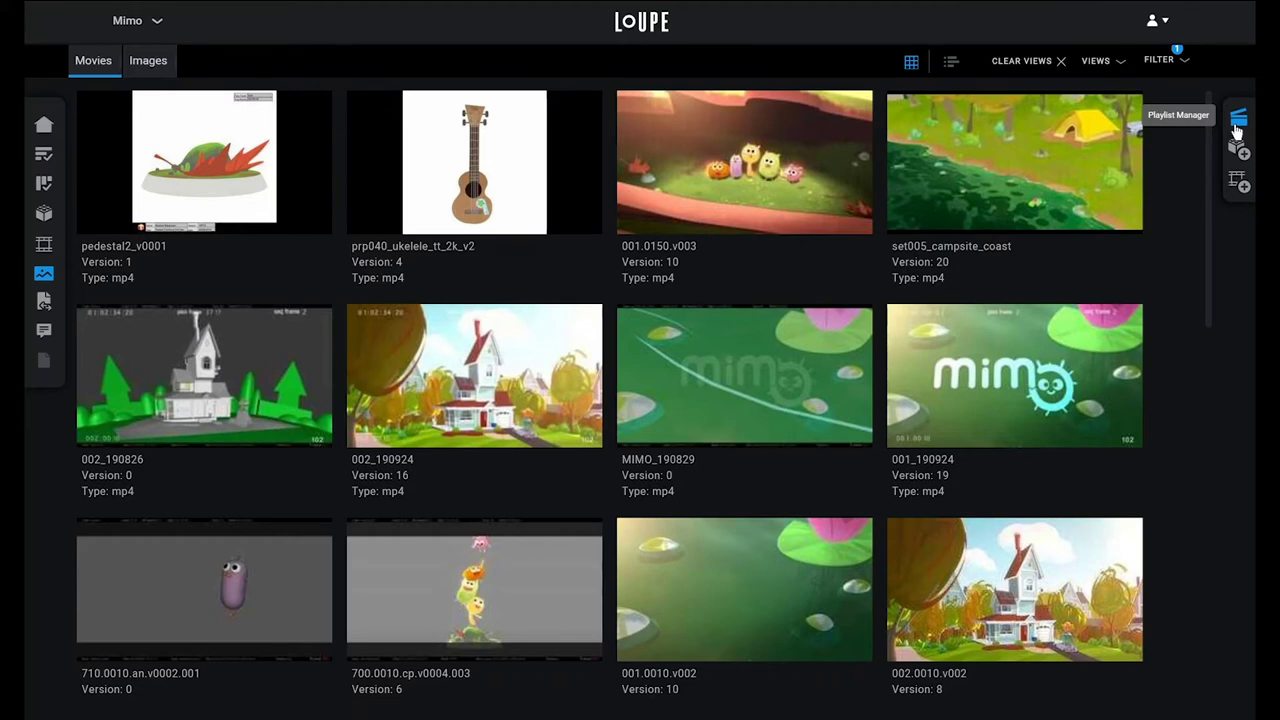
{"action": "left_click", "coordinate": [1237, 131]}
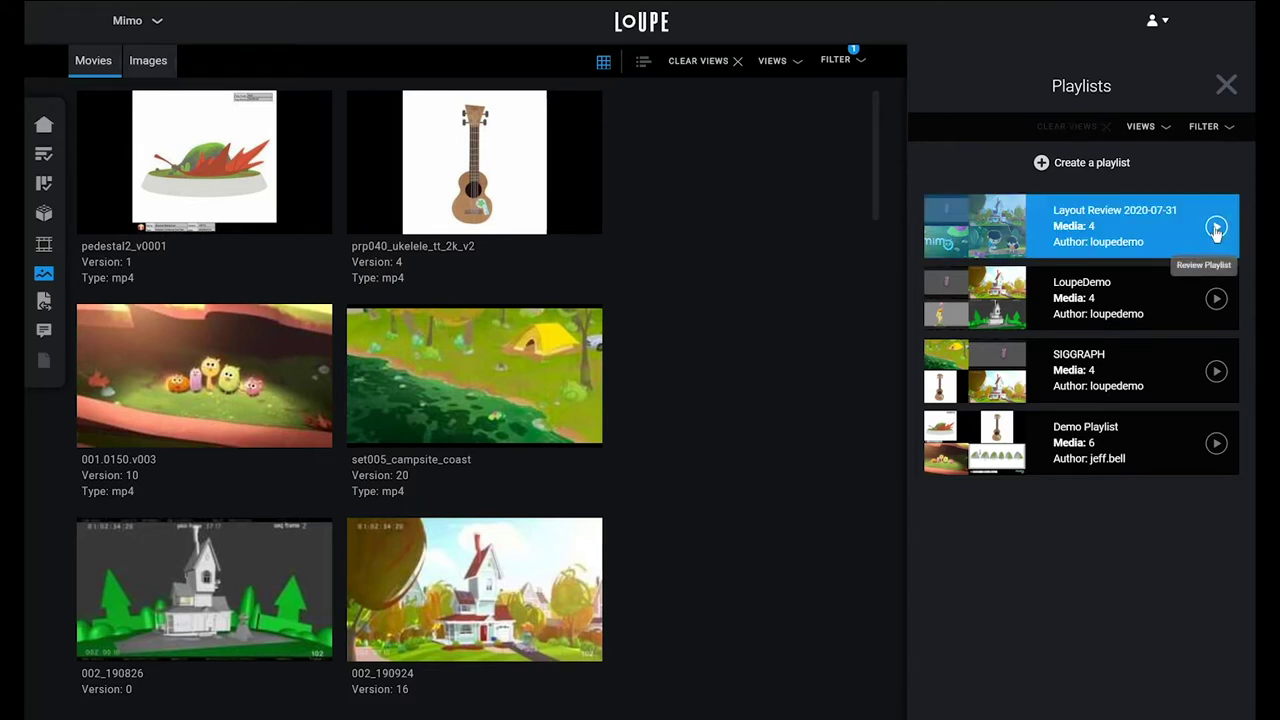
- After previewing Layout Review, start a new playlist titled 2020-08-21 with description 'Anim Review'
{"action": "left_click", "coordinate": [1216, 227]}
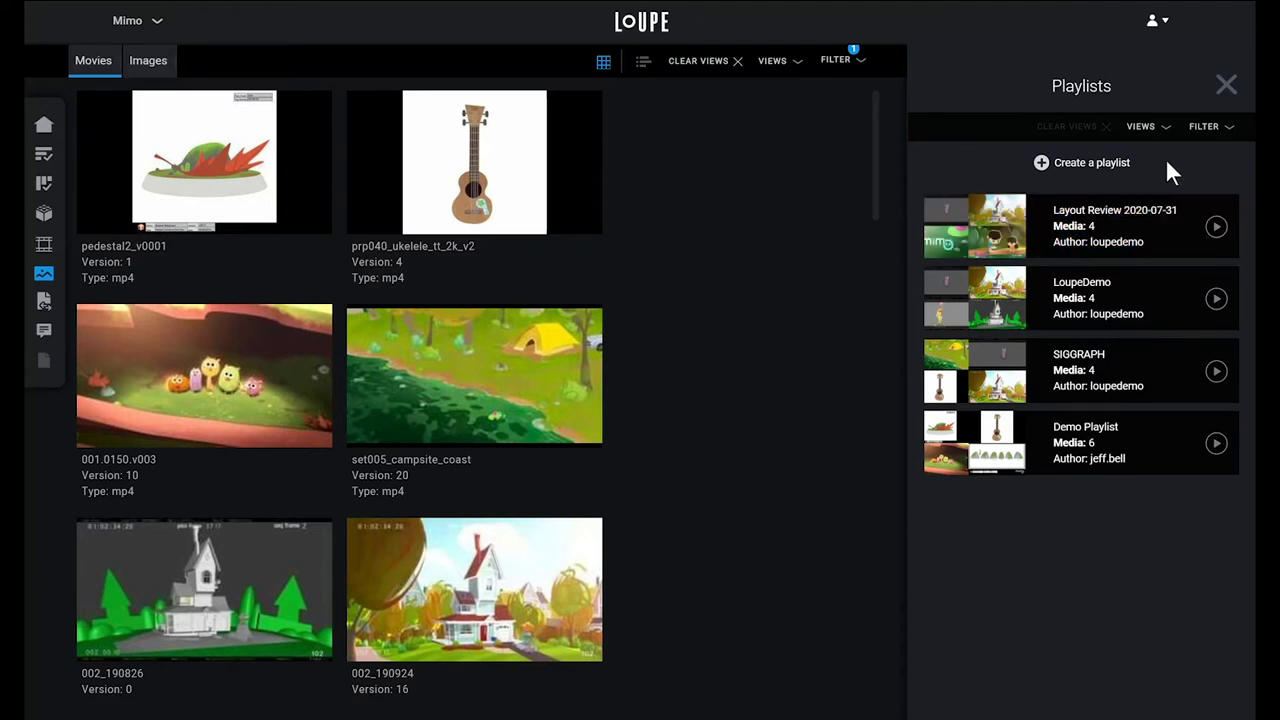
{"action": "left_click", "coordinate": [1087, 168]}
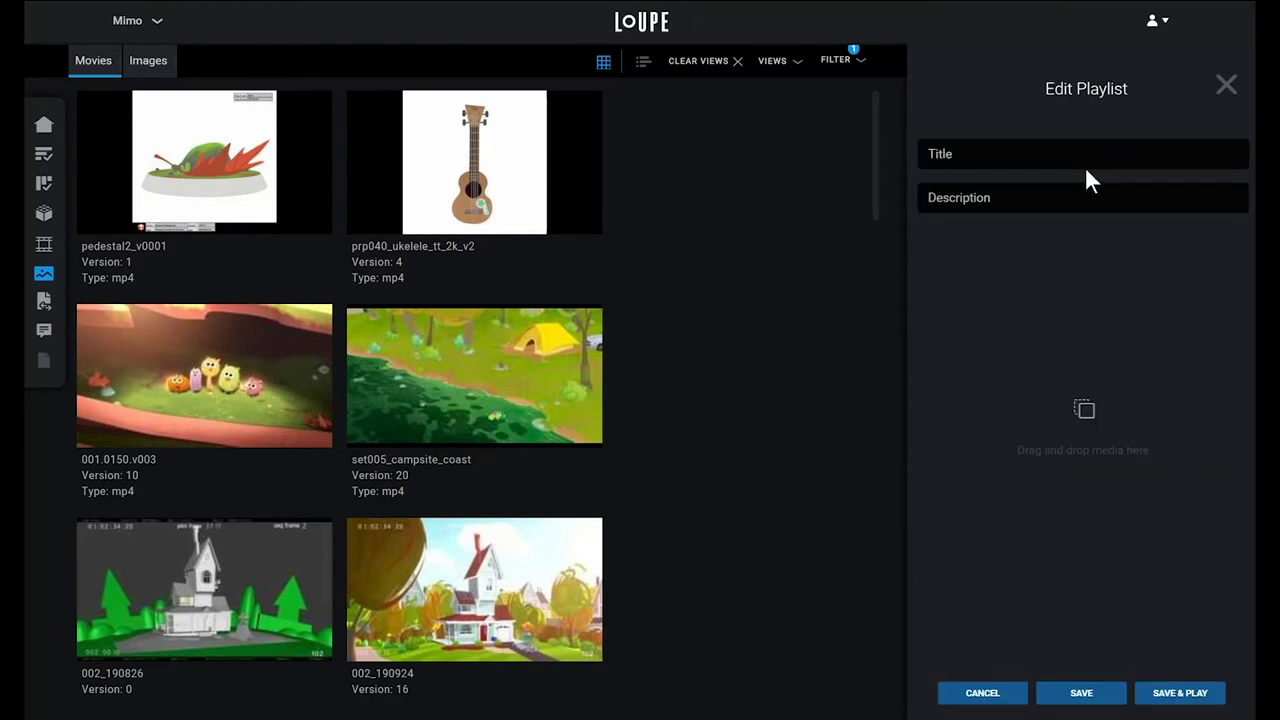
{"action": "left_click", "coordinate": [1061, 166]}
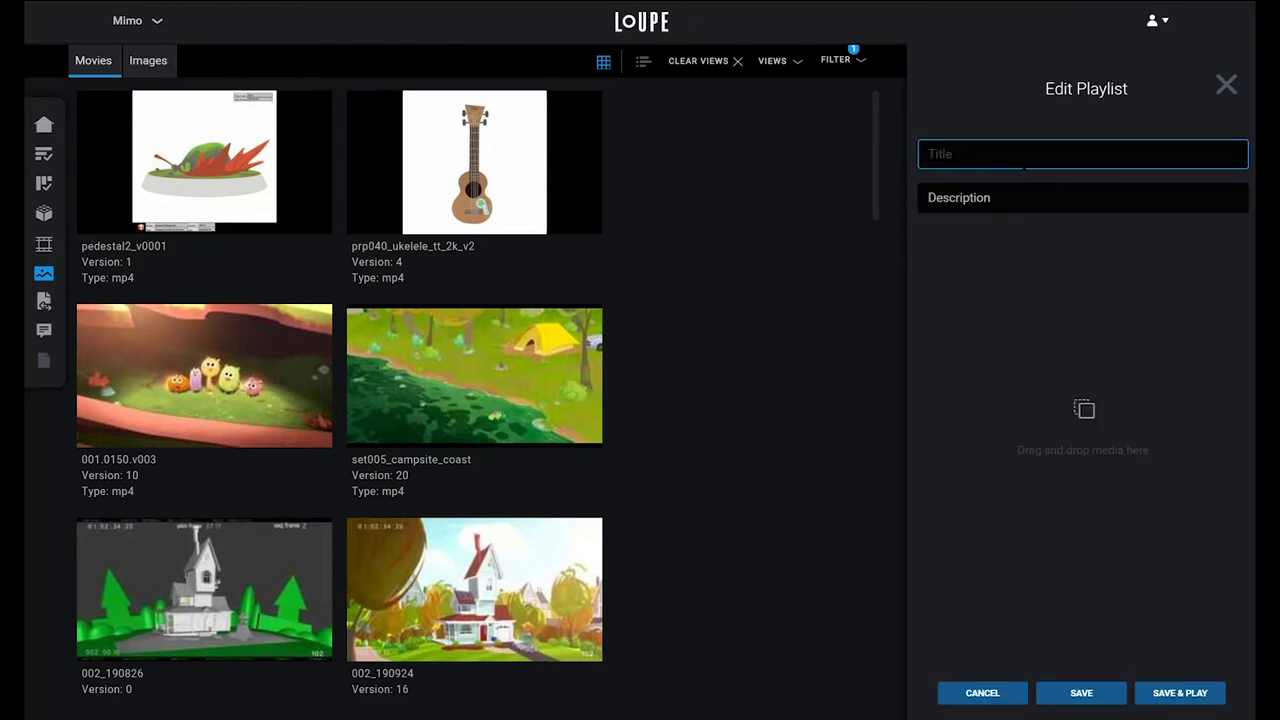
{"action": "type", "text": "2020-08-21"}
{"action": "key", "text": "Tab"}
{"action": "type", "text": "Anim Review"}
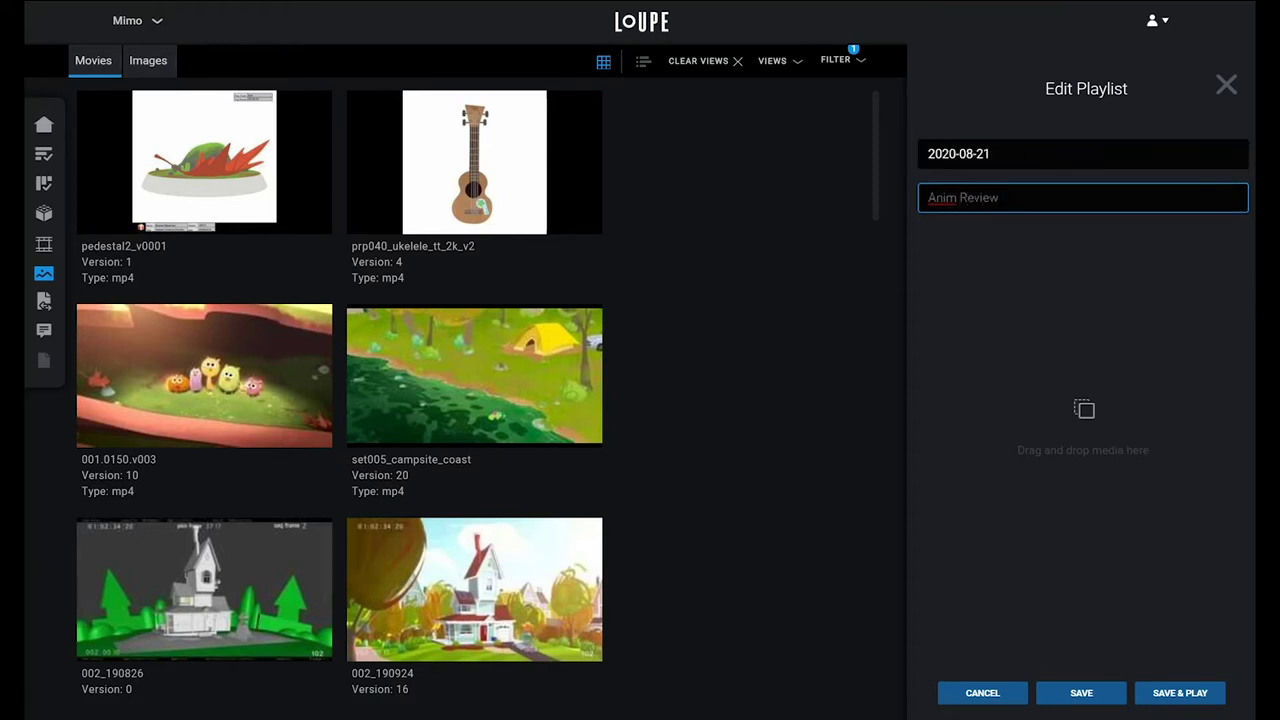
- Add the campsite, ukulele, 002_190924 and pedestal2_v0001 clips, ordering 002_190924 before pedestal2_v0001
{"action": "left_click", "coordinate": [463, 391]}
{"action": "mouse_move", "coordinate": [463, 391]}
{"action": "left_mouse_down"}
{"action": "mouse_move", "coordinate": [817, 388]}
{"action": "mouse_move", "coordinate": [961, 361]}
{"action": "left_mouse_up"}
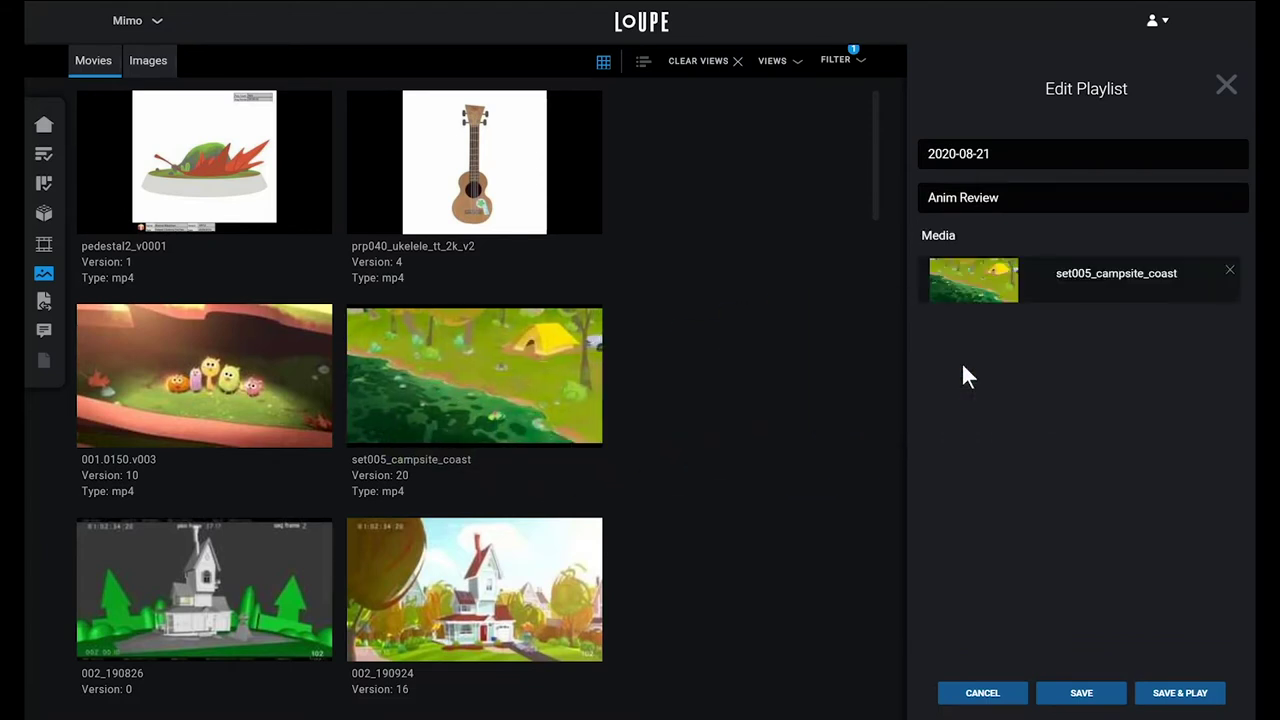
{"action": "left_click_drag", "start_coordinate": [489, 190], "coordinate": [1054, 397]}
{"action": "mouse_move", "coordinate": [448, 630]}
{"action": "left_mouse_down"}
{"action": "mouse_move", "coordinate": [980, 491]}
{"action": "mouse_move", "coordinate": [985, 470]}
{"action": "left_mouse_up"}
{"action": "mouse_move", "coordinate": [212, 174]}
{"action": "left_mouse_down"}
{"action": "mouse_move", "coordinate": [650, 330]}
{"action": "mouse_move", "coordinate": [868, 343]}
{"action": "mouse_move", "coordinate": [1070, 314]}
{"action": "left_mouse_up"}
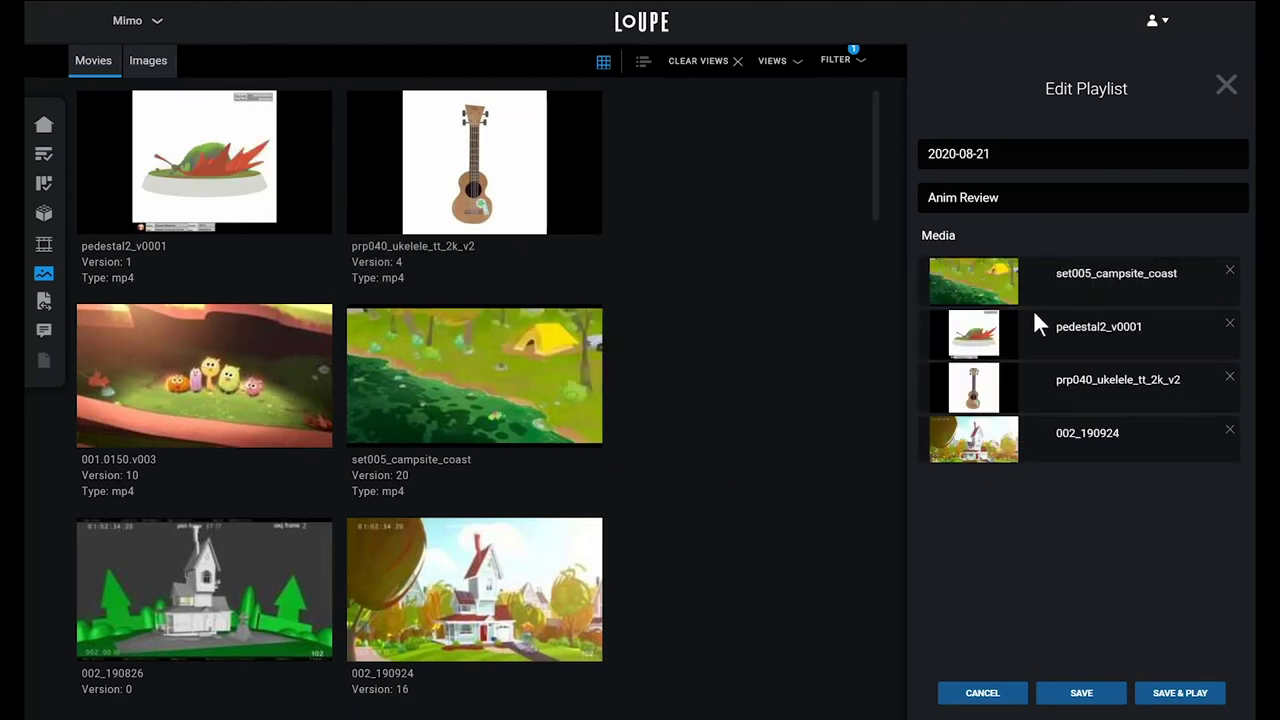
{"action": "mouse_move", "coordinate": [1010, 330]}
{"action": "left_mouse_down"}
{"action": "mouse_move", "coordinate": [995, 378]}
{"action": "mouse_move", "coordinate": [1020, 360]}
{"action": "left_mouse_up"}
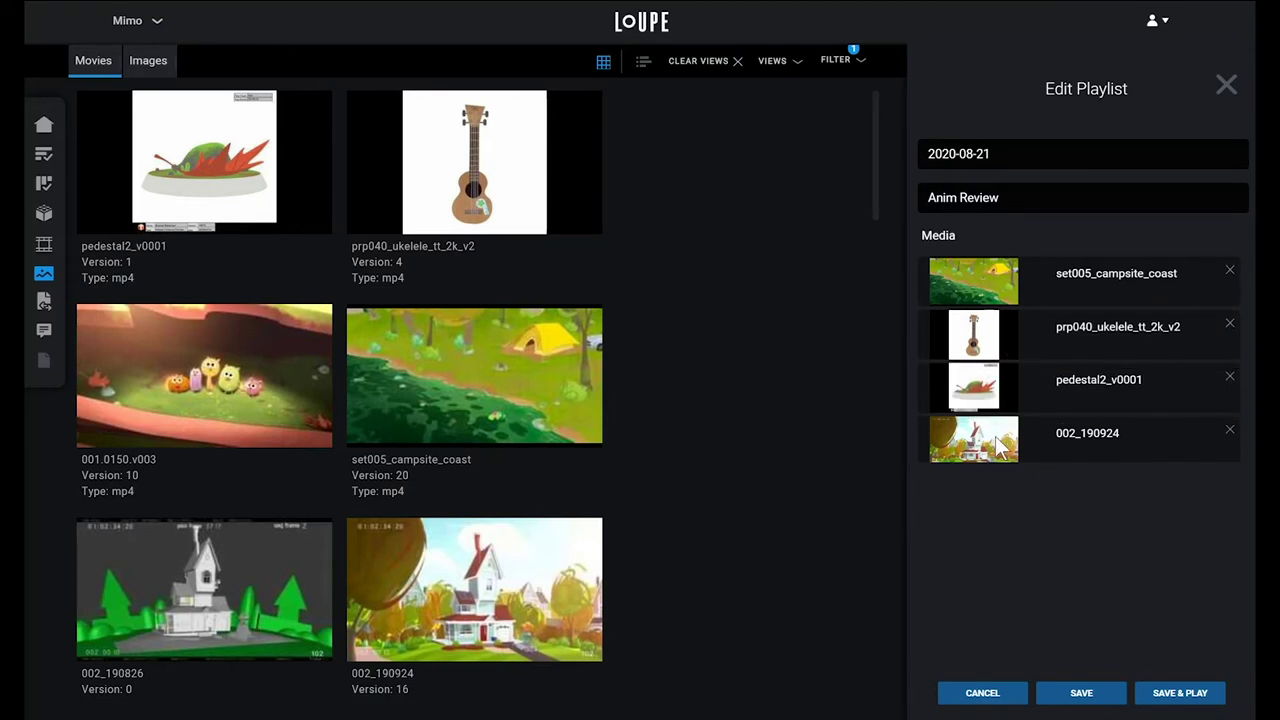
{"action": "left_click_drag", "start_coordinate": [998, 440], "coordinate": [1010, 366]}
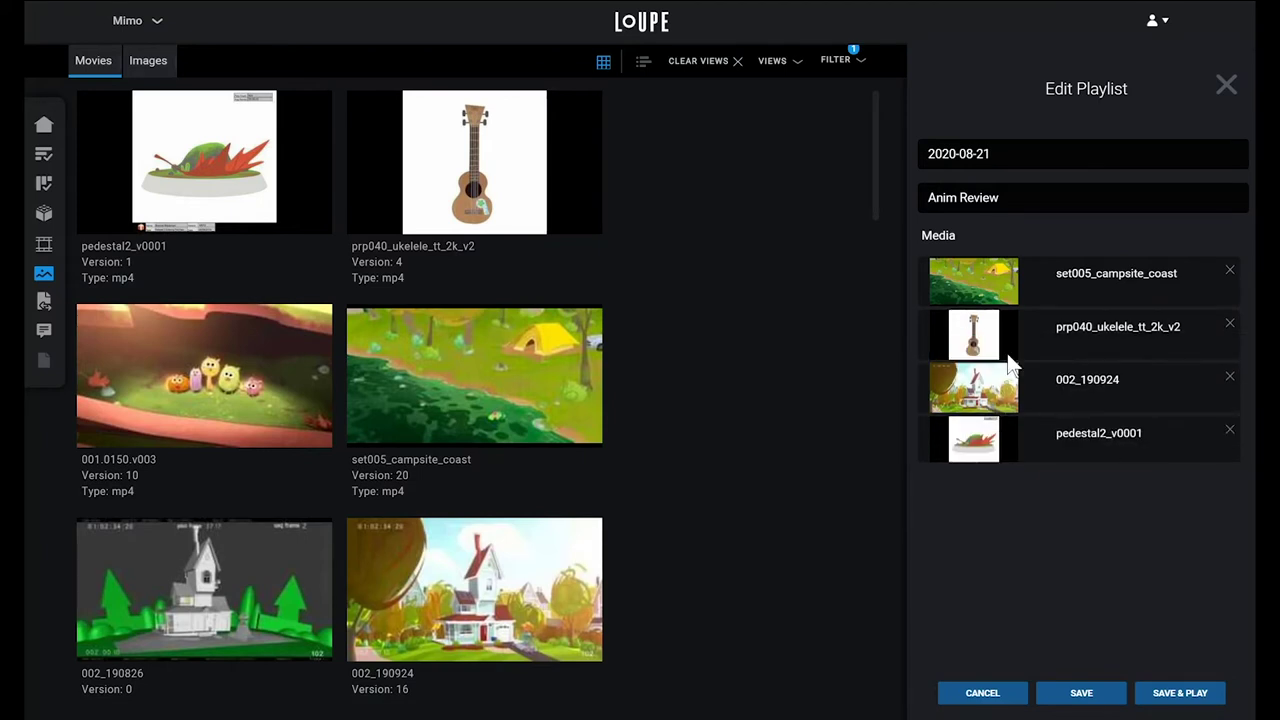
- Remove the ukulele clip, save the three-clip playlist and open it for review
{"action": "left_click", "coordinate": [1230, 328]}
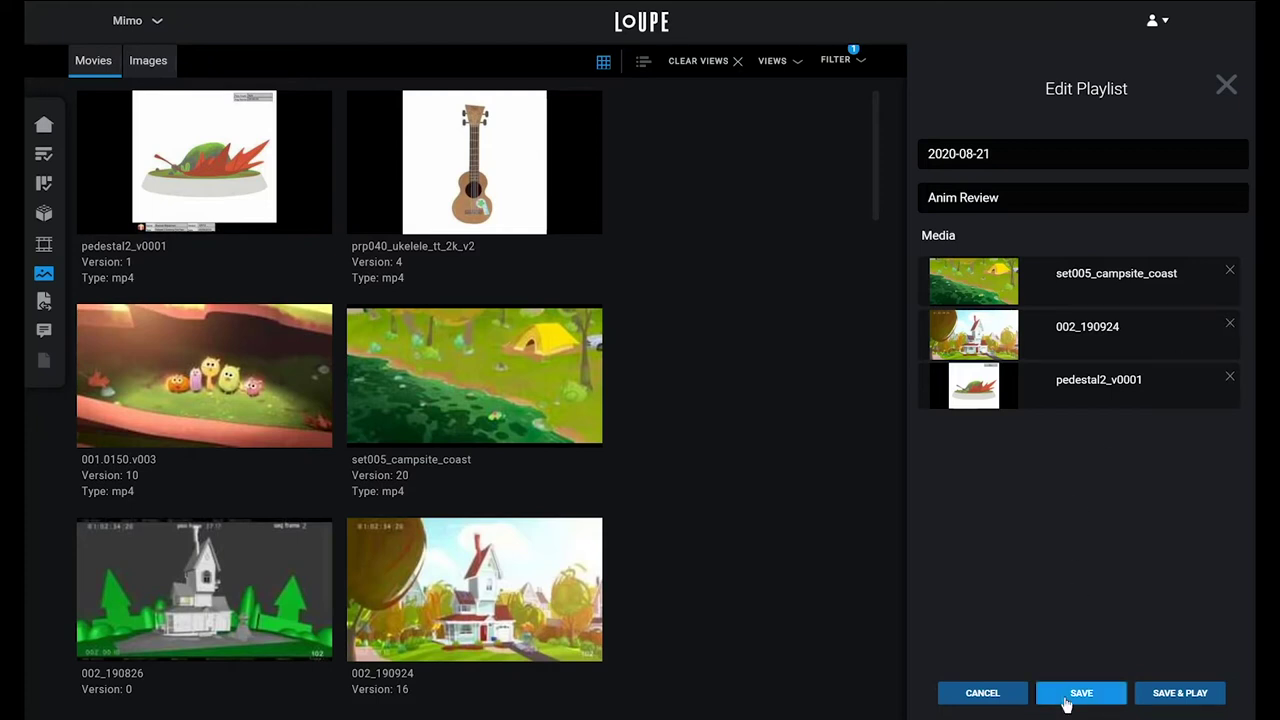
{"action": "left_click", "coordinate": [1066, 703]}
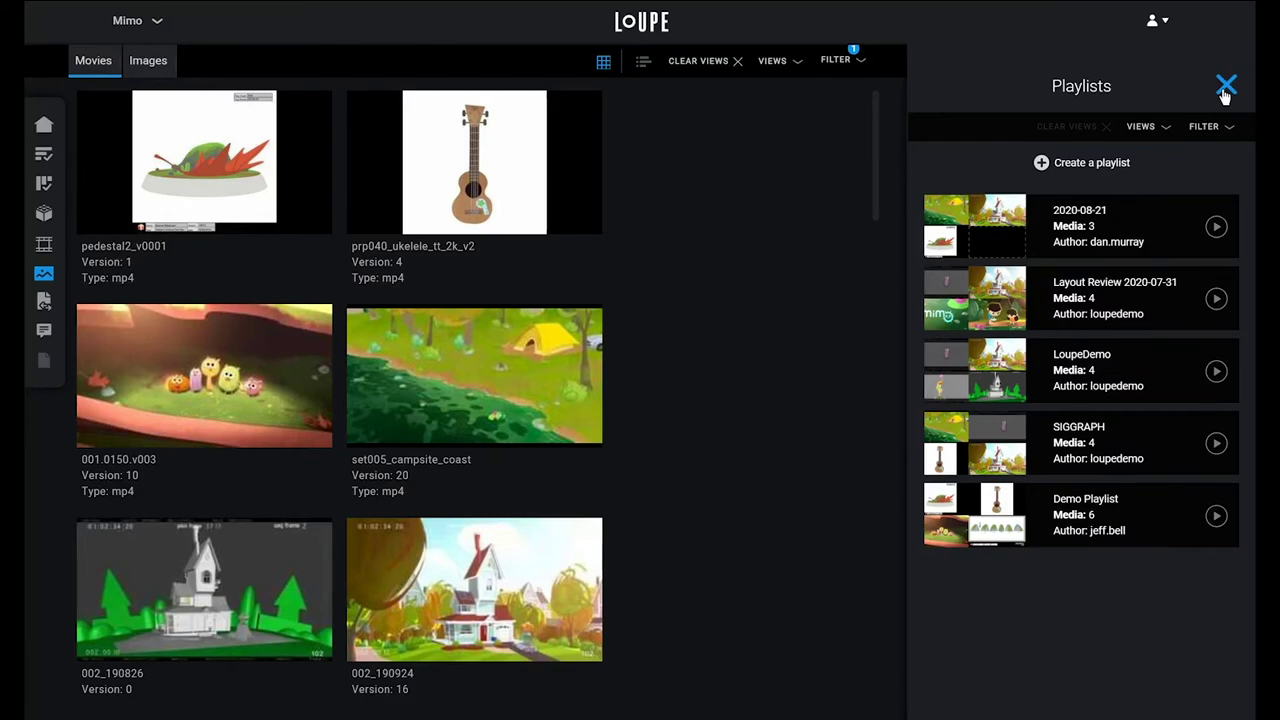
{"action": "left_click", "coordinate": [1225, 88]}
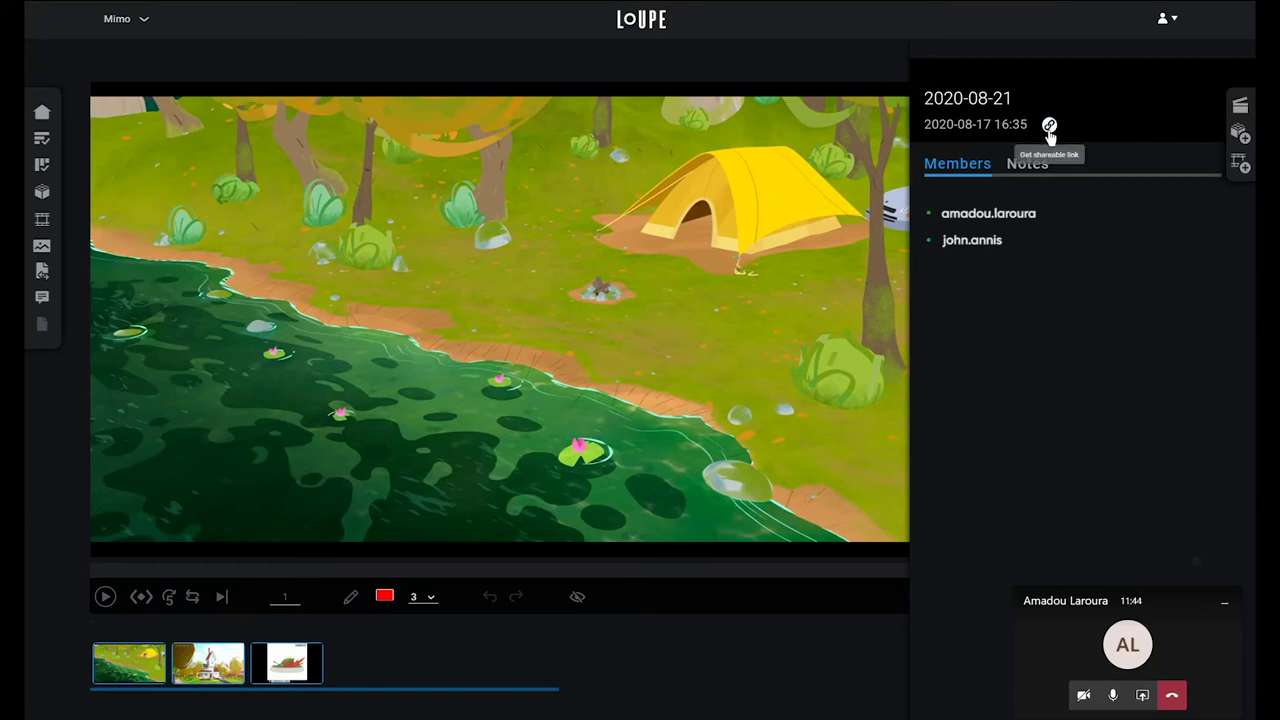
- Get the review's share link, briefly play and pause the campsite clip, and enable looping
{"action": "left_click", "coordinate": [1049, 126]}
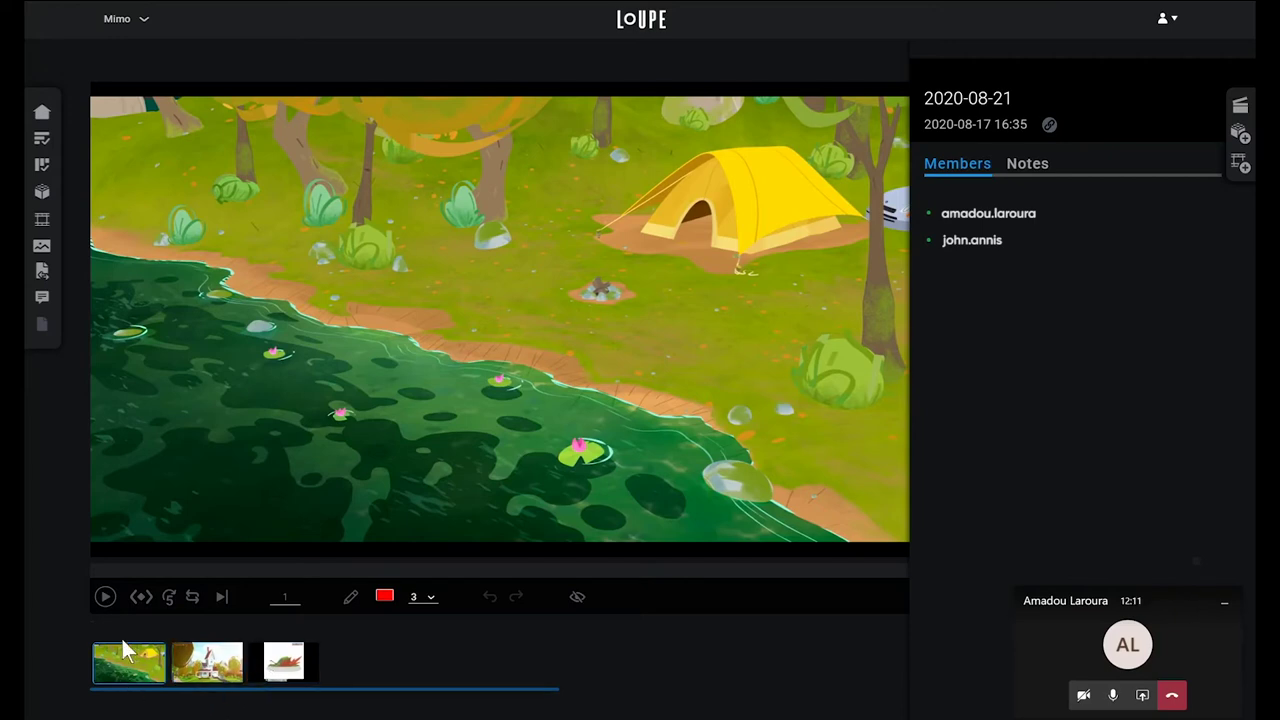
{"action": "left_click", "coordinate": [105, 598]}
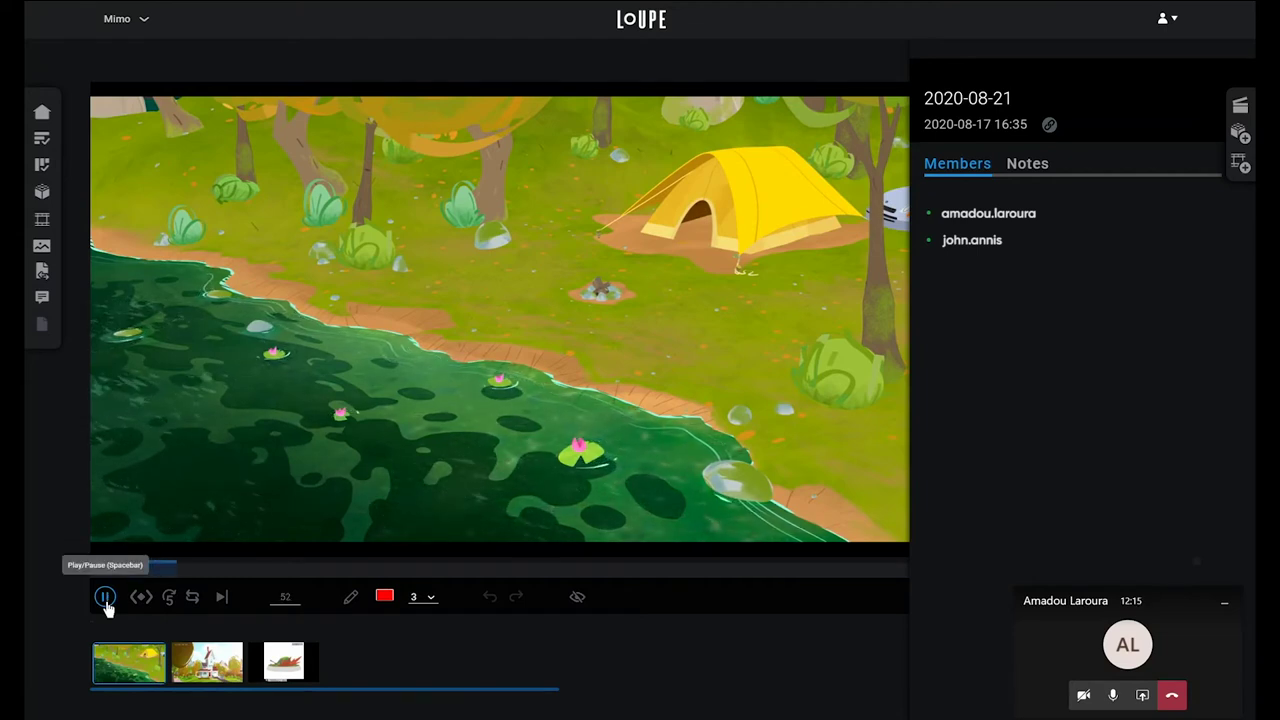
{"action": "left_click", "coordinate": [105, 598]}
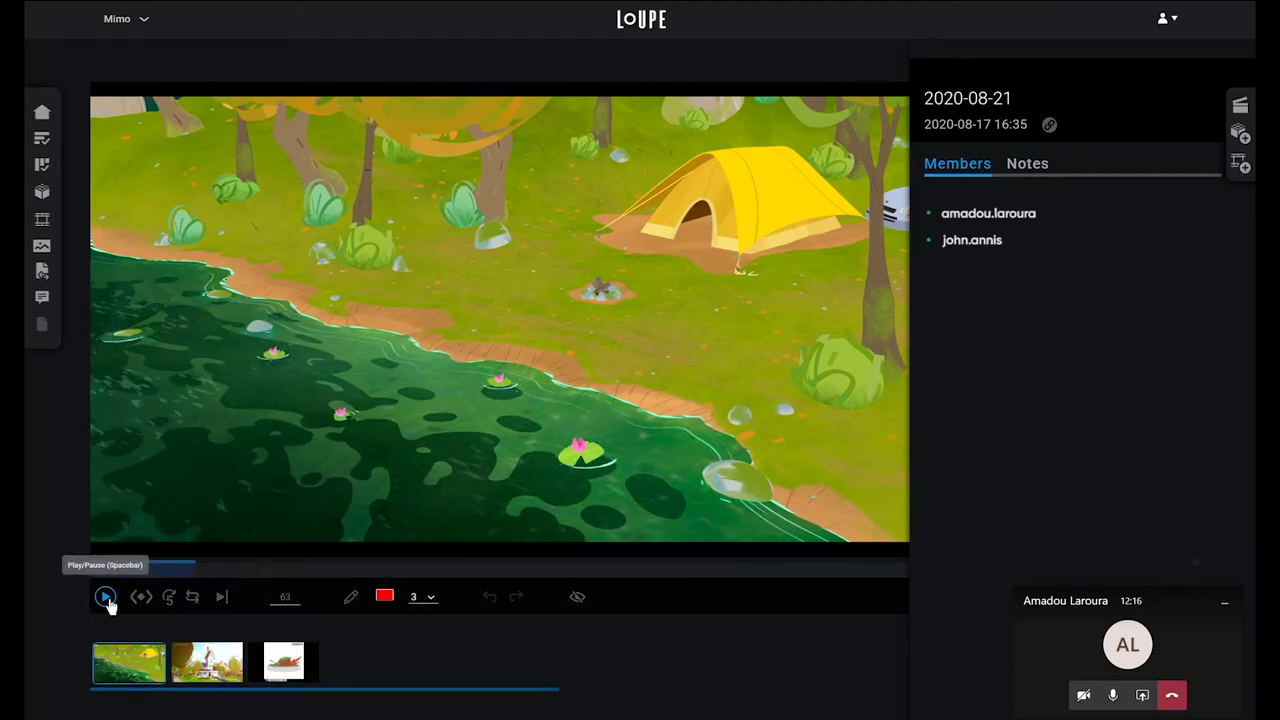
{"action": "left_click", "coordinate": [194, 605]}
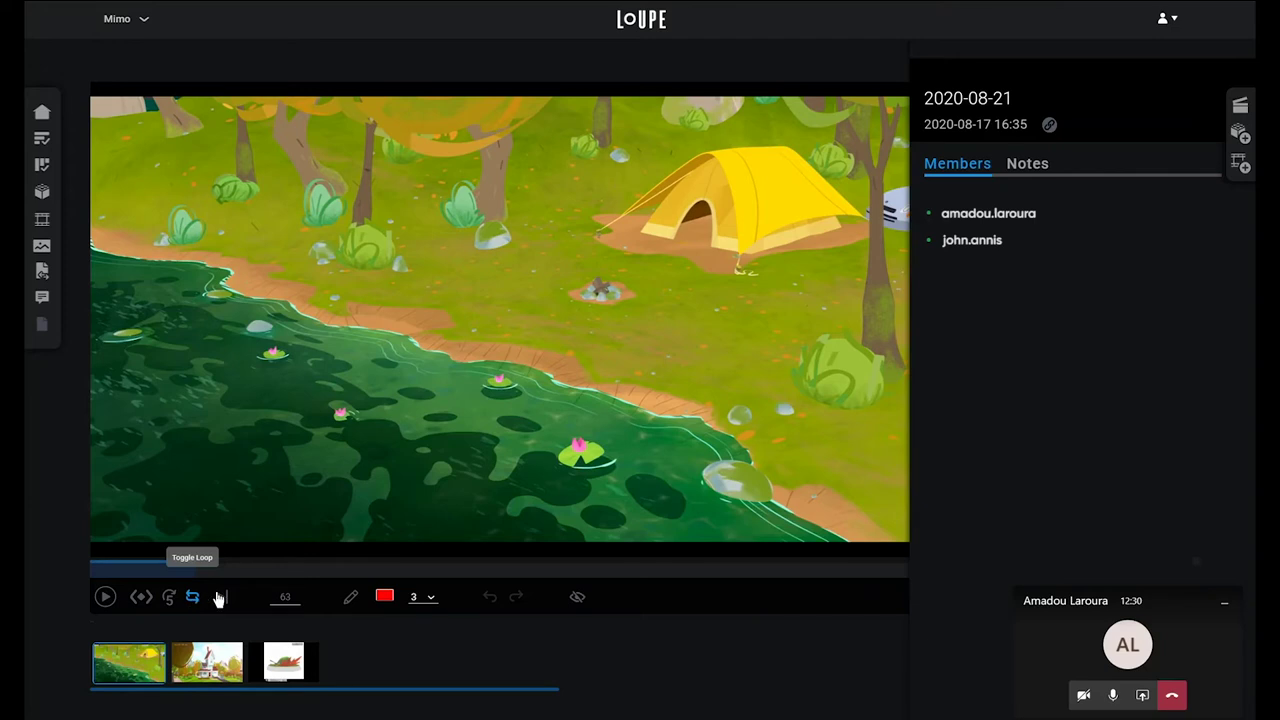
- Set the sketch stroke width to 12 and select the freehand pencil tool
{"action": "left_click", "coordinate": [425, 597]}
{"action": "left_click", "coordinate": [420, 367]}
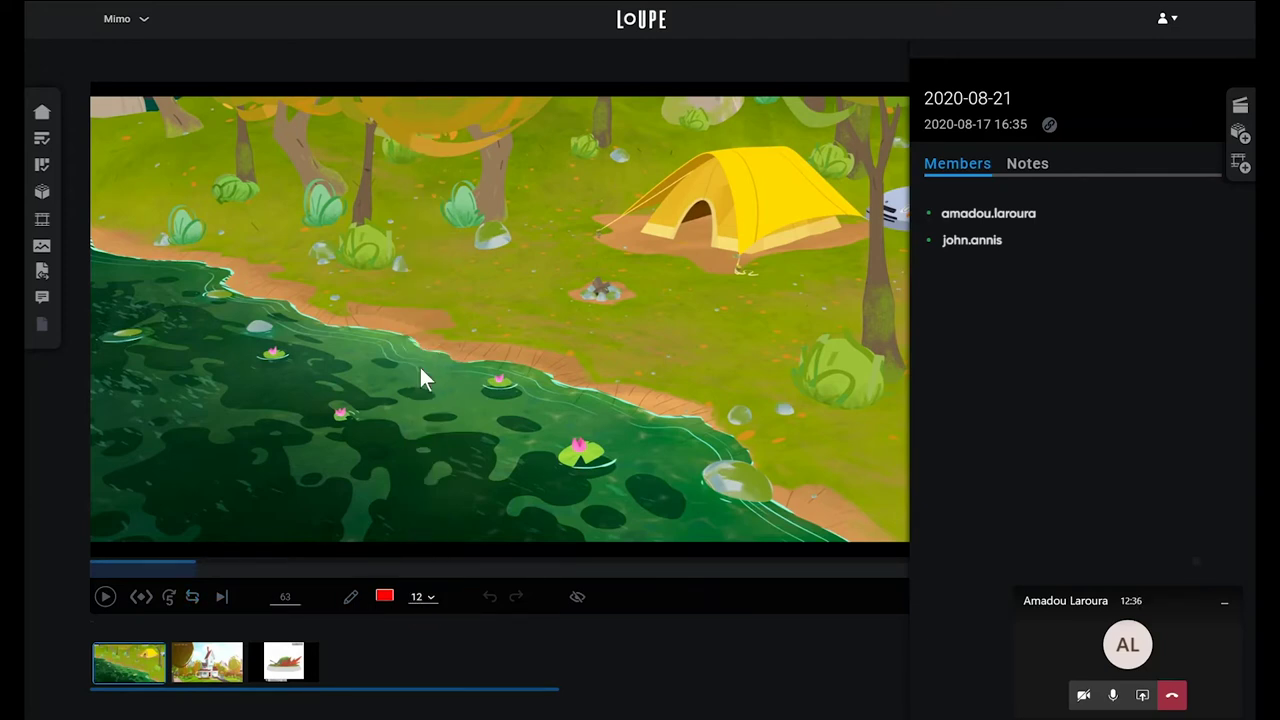
{"action": "left_click", "coordinate": [350, 597]}
- Circle the lily pad, bush and campfire rock in red, undo and redo the last circle, then resume playback
{"action": "mouse_move", "coordinate": [197, 308]}
{"action": "left_mouse_down"}
{"action": "mouse_move", "coordinate": [256, 290]}
{"action": "mouse_move", "coordinate": [181, 299]}
{"action": "left_mouse_up"}
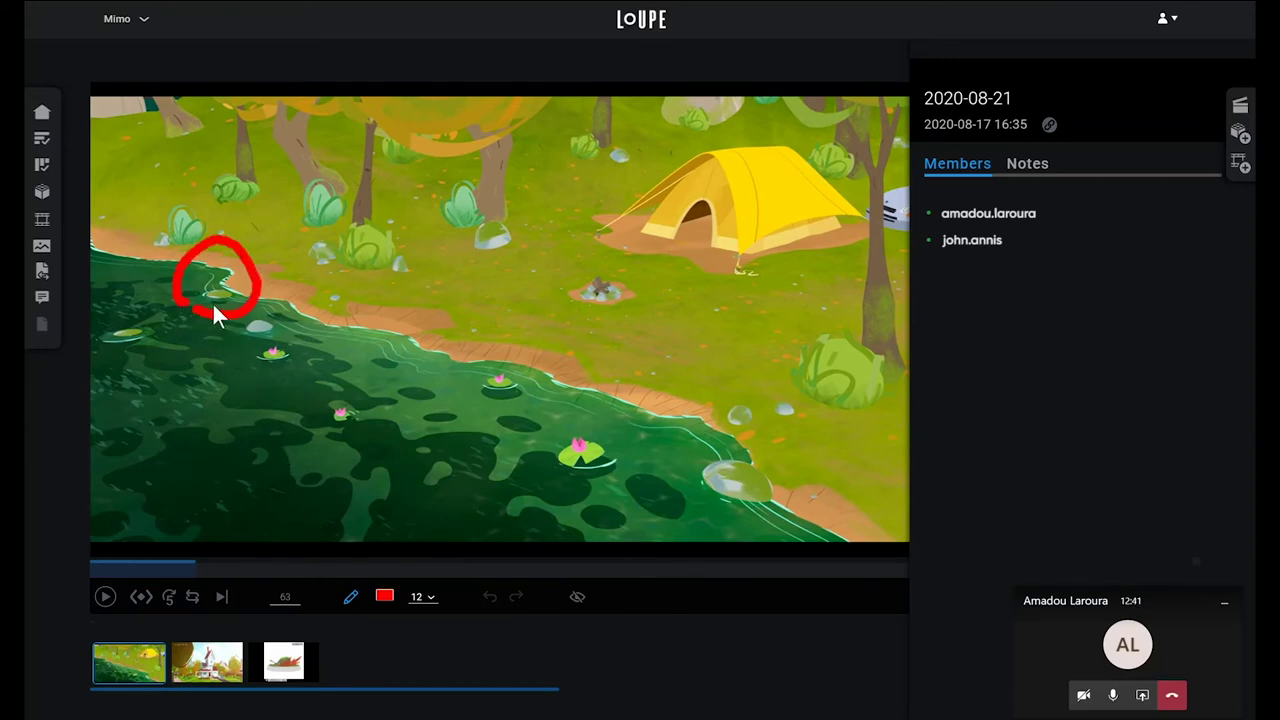
{"action": "mouse_move", "coordinate": [408, 264]}
{"action": "left_mouse_down"}
{"action": "mouse_move", "coordinate": [397, 197]}
{"action": "mouse_move", "coordinate": [348, 277]}
{"action": "left_mouse_up"}
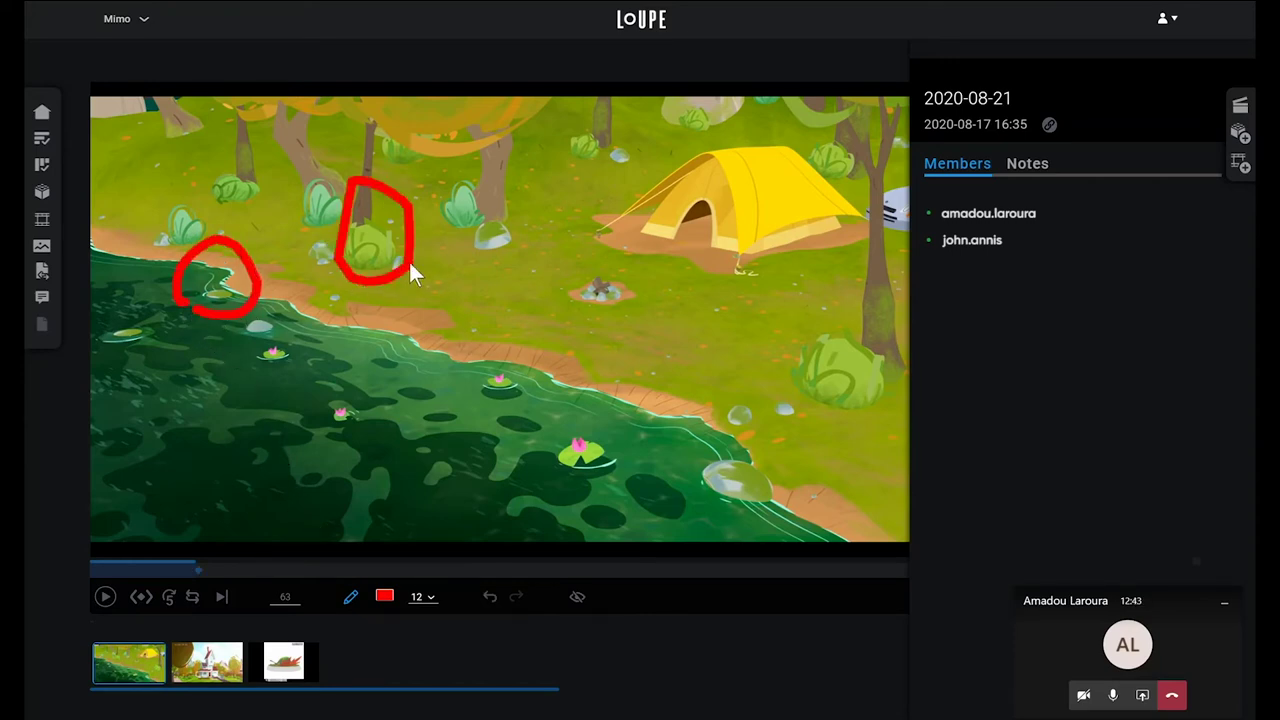
{"action": "mouse_move", "coordinate": [583, 277]}
{"action": "left_mouse_down"}
{"action": "mouse_move", "coordinate": [580, 300]}
{"action": "mouse_move", "coordinate": [579, 263]}
{"action": "left_mouse_up"}
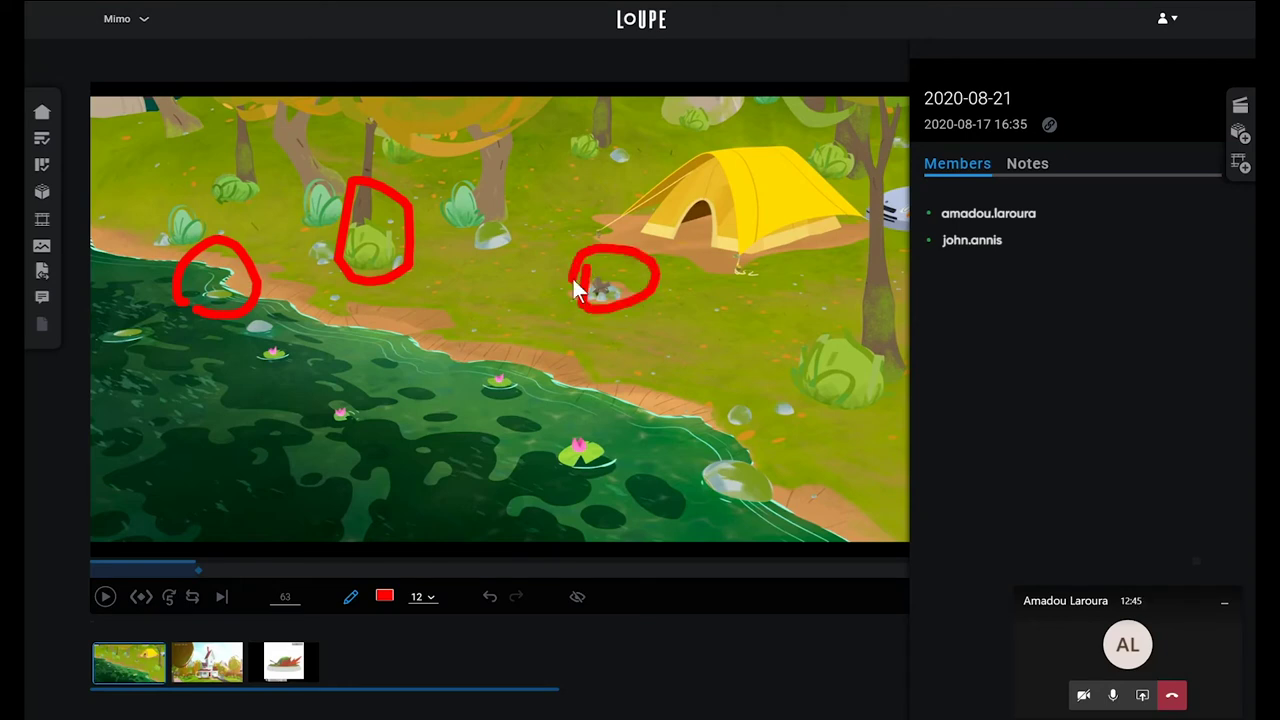
{"action": "left_click", "coordinate": [490, 598]}
{"action": "left_click", "coordinate": [515, 600]}
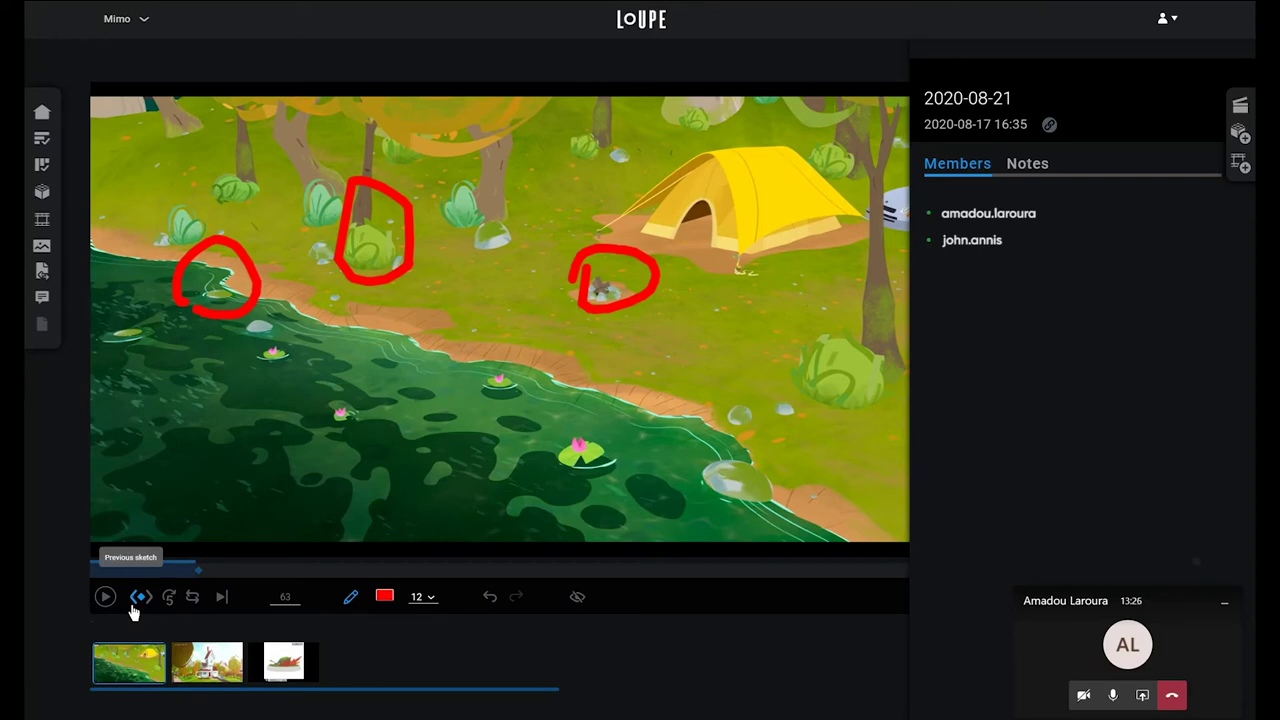
{"action": "left_click", "coordinate": [106, 600]}
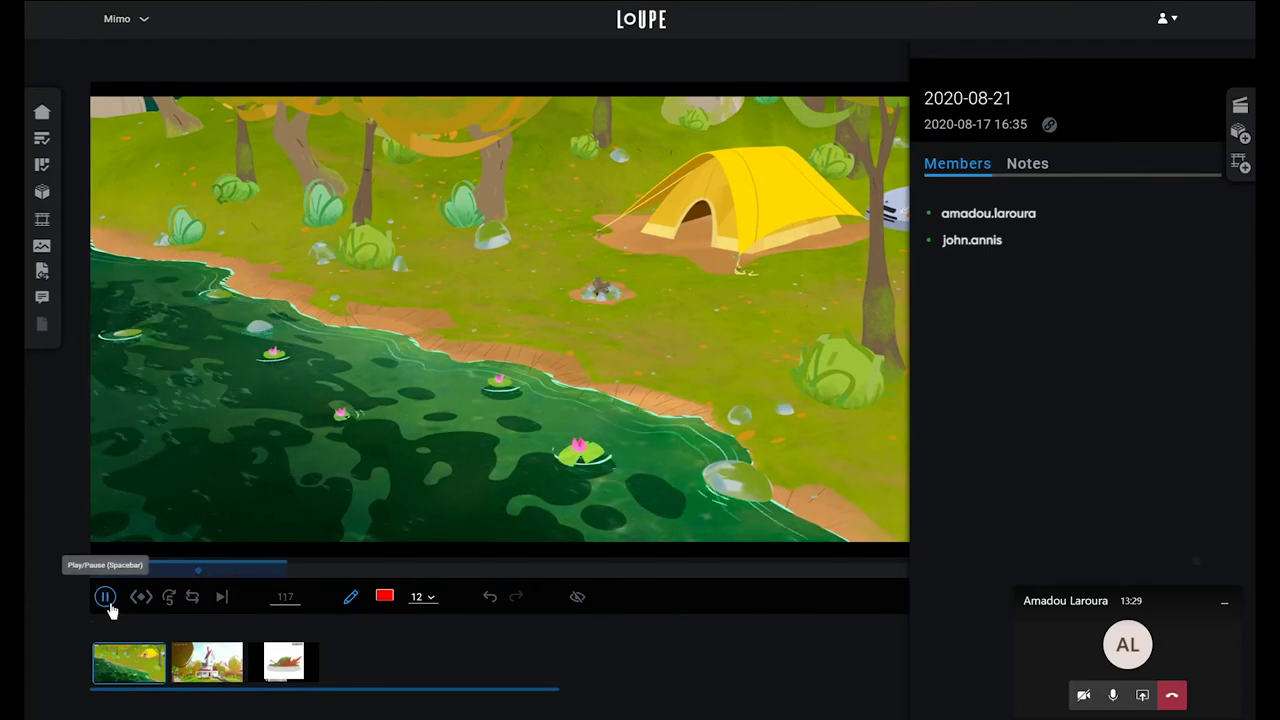
- Pause the campsite clip at frame 120 and show the review's notes
{"action": "left_click", "coordinate": [106, 600]}
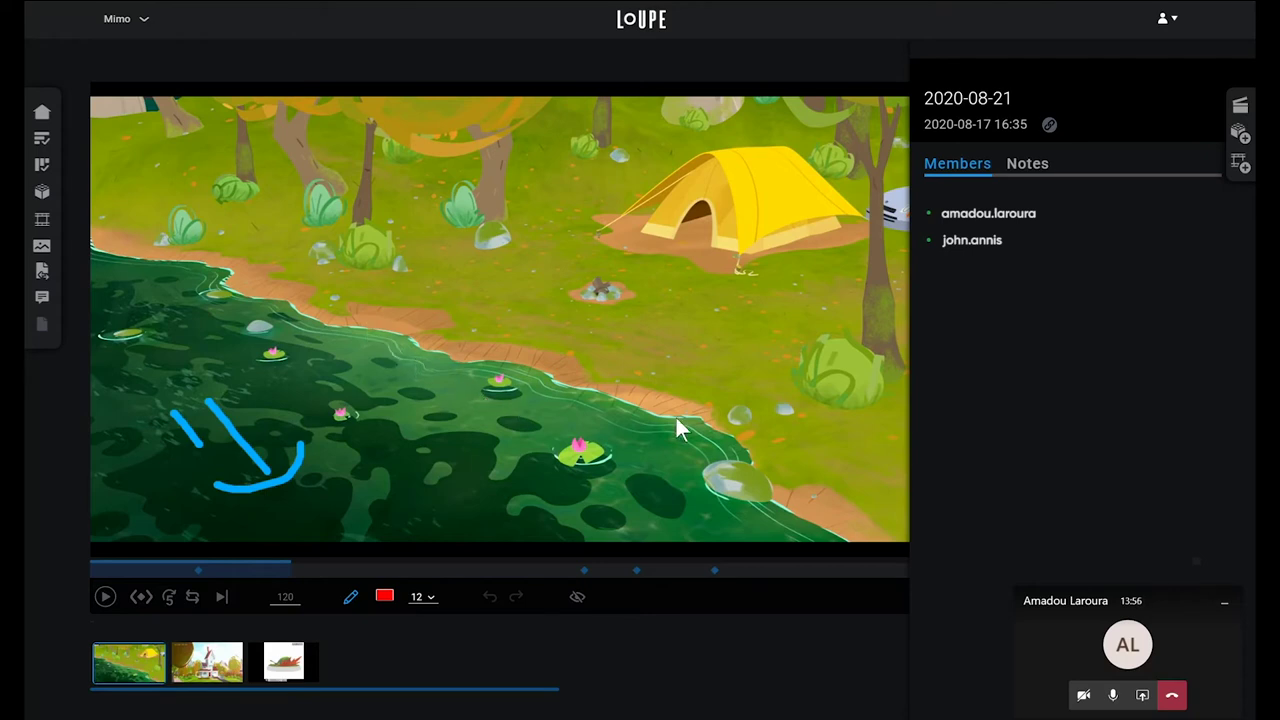
{"action": "left_click", "coordinate": [1016, 172]}
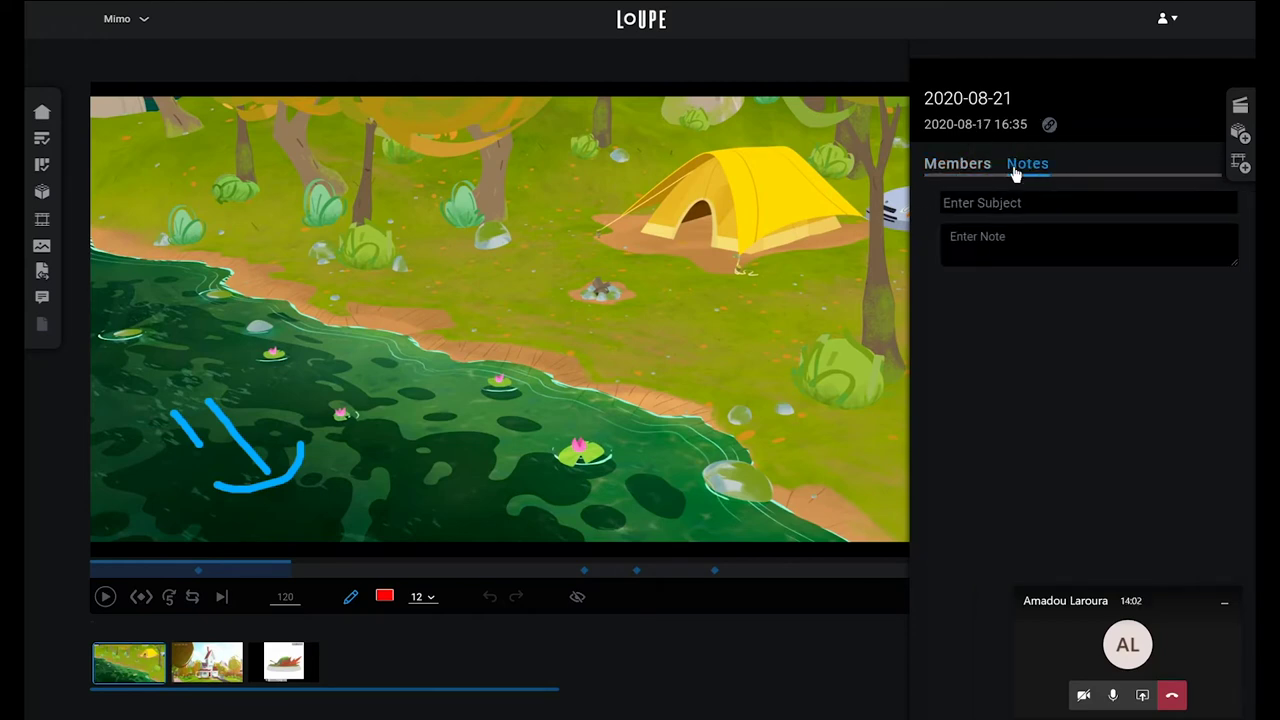
- Post a review note with subject 'My note' and body 'More cowbell please'
{"action": "left_click", "coordinate": [1000, 202]}
{"action": "type", "text": "My note"}
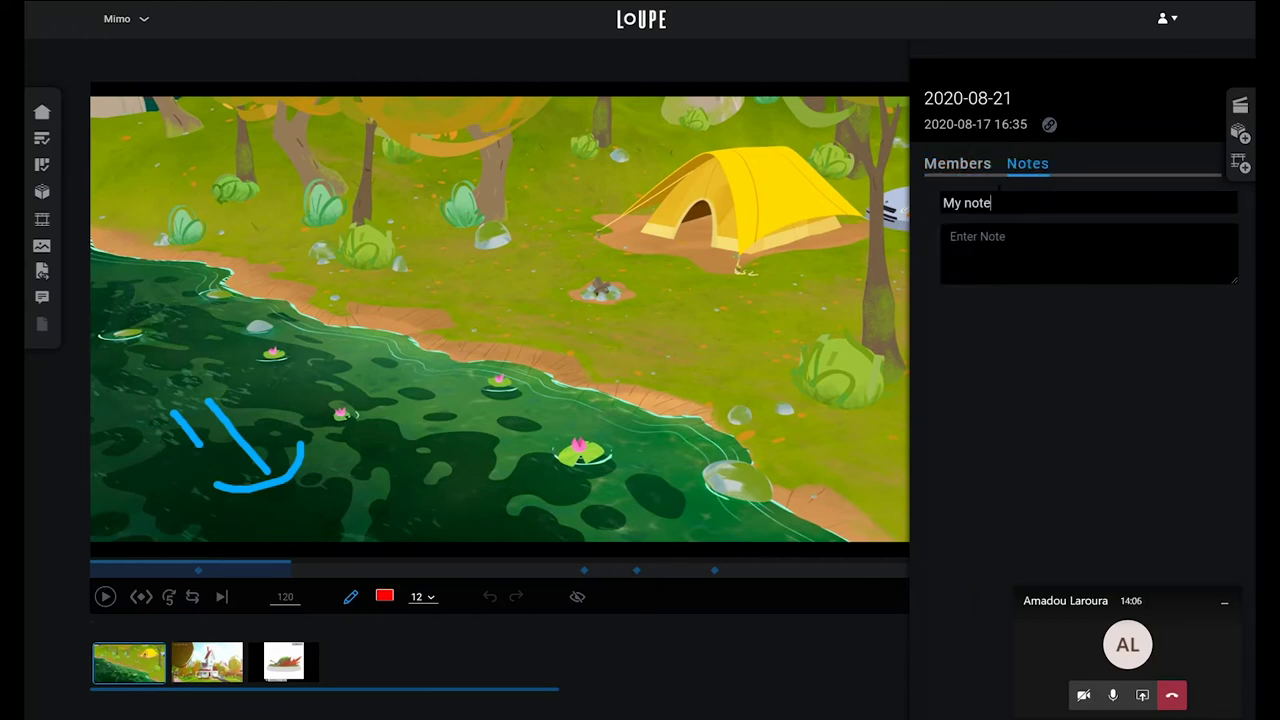
{"action": "key", "text": "Tab"}
{"action": "type", "text": "More cowbell please"}
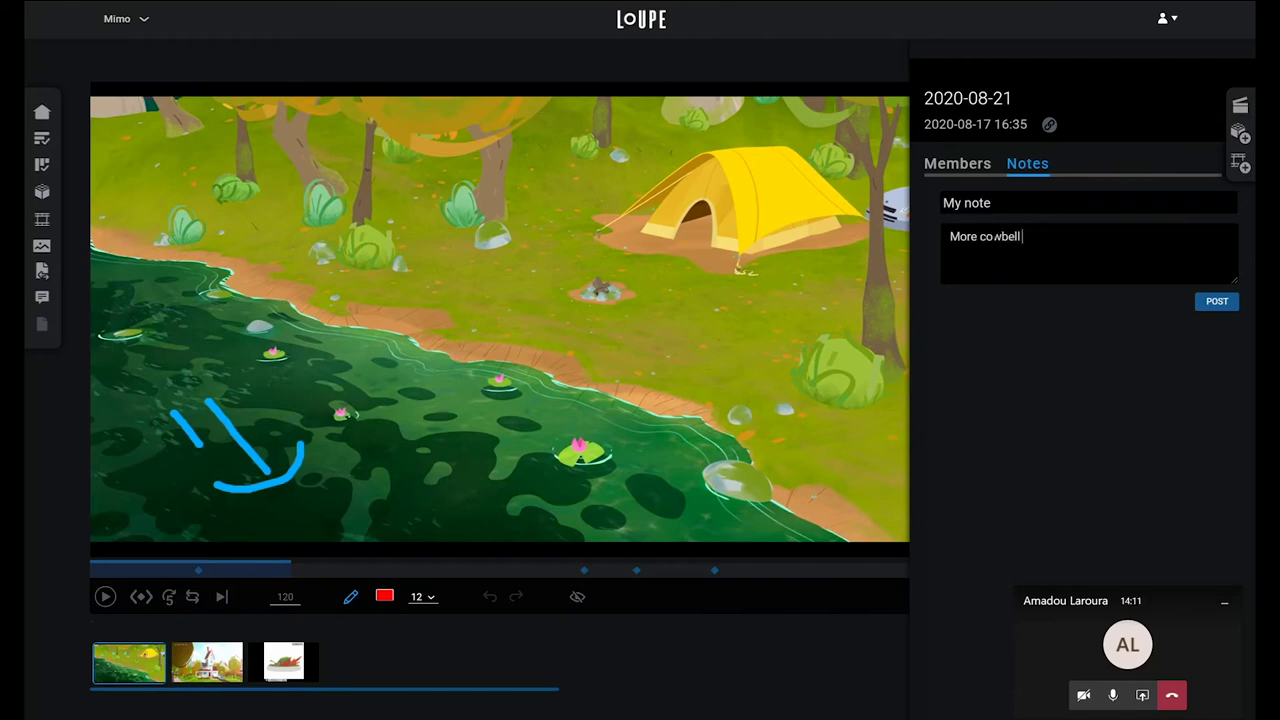
{"action": "left_click", "coordinate": [1217, 301]}
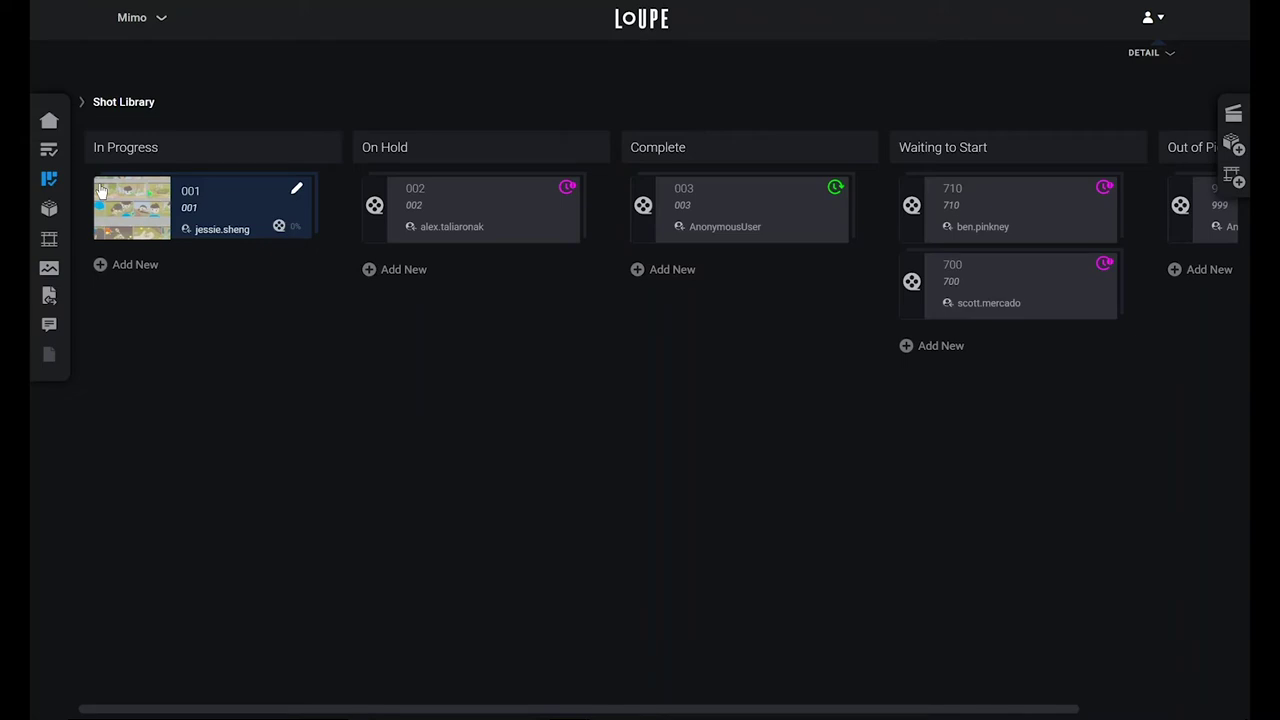
{"action": "left_click", "coordinate": [112, 108]}
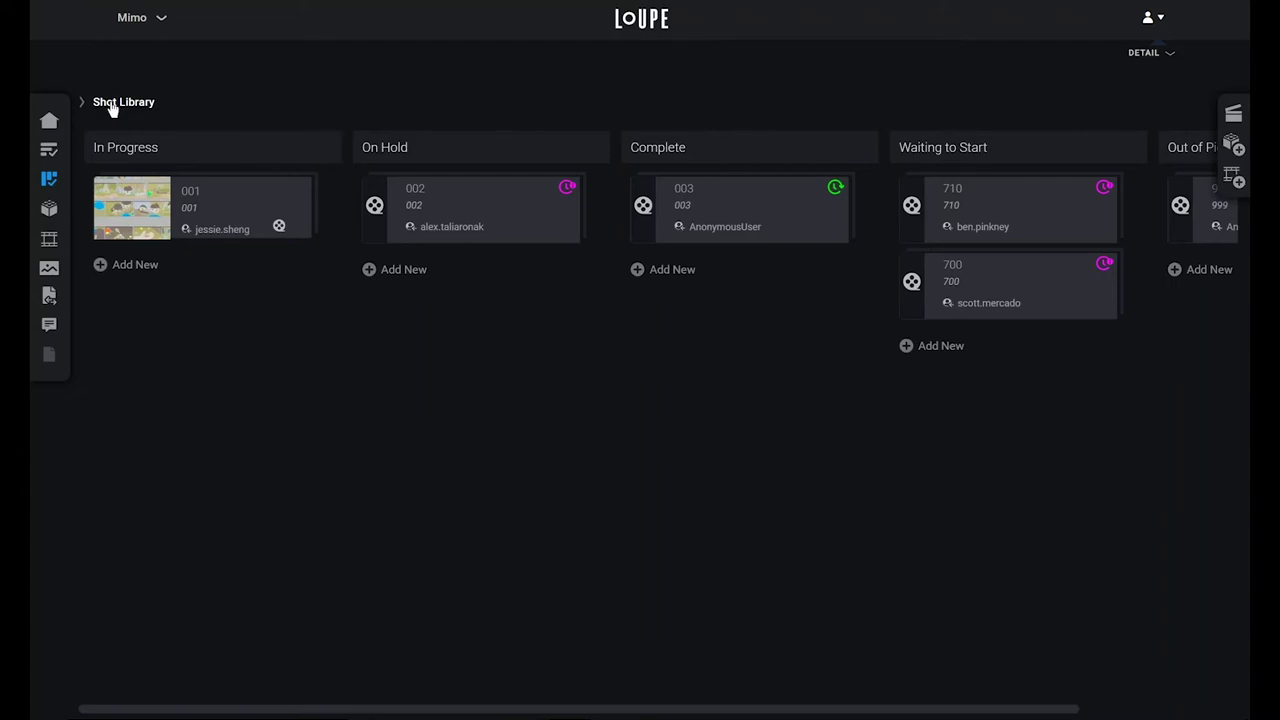
{"action": "left_click", "coordinate": [86, 110]}
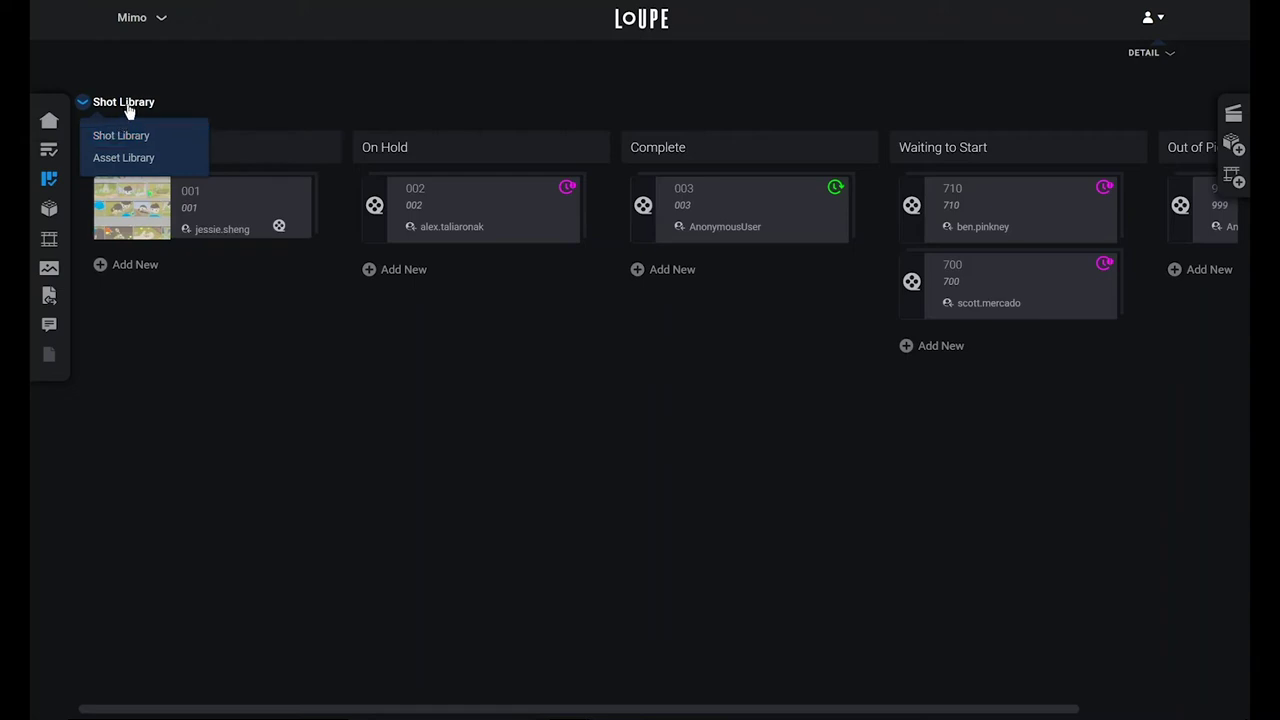
{"action": "left_click", "coordinate": [213, 103]}
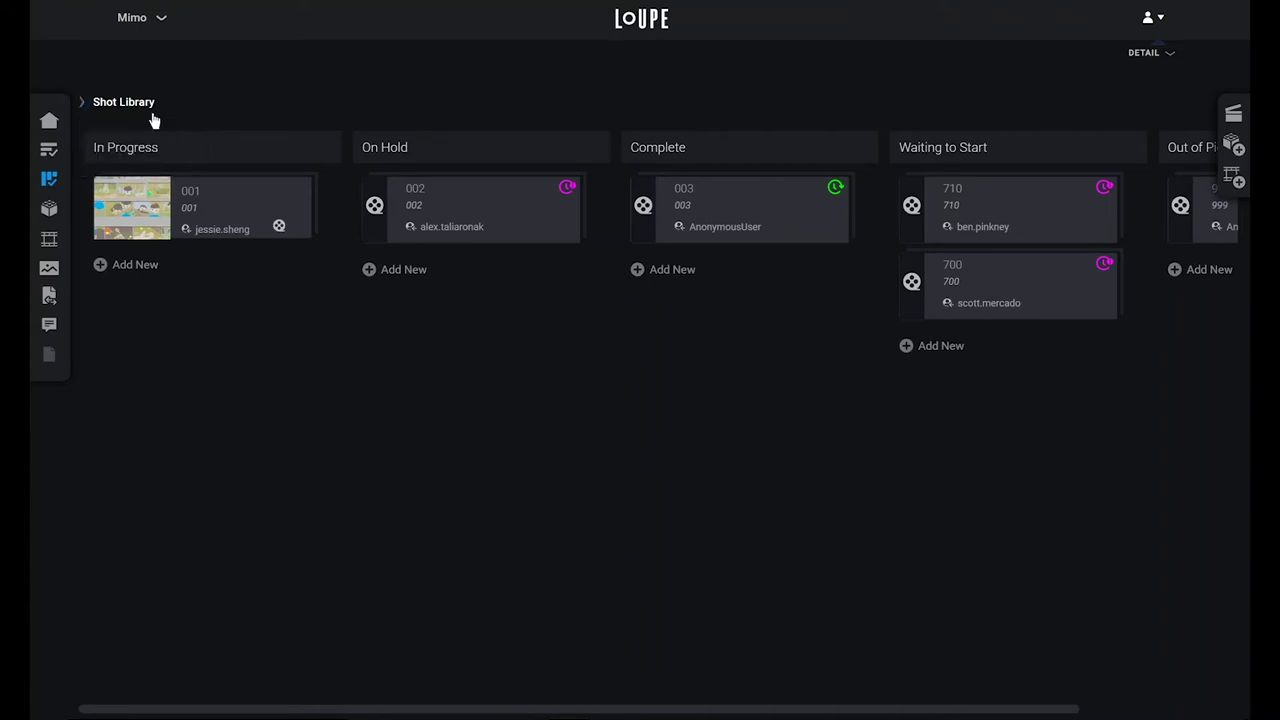
- Open sequence 002, then shot 0070, then the Anim task board, and bring up the board view options
{"action": "left_click", "coordinate": [462, 207]}
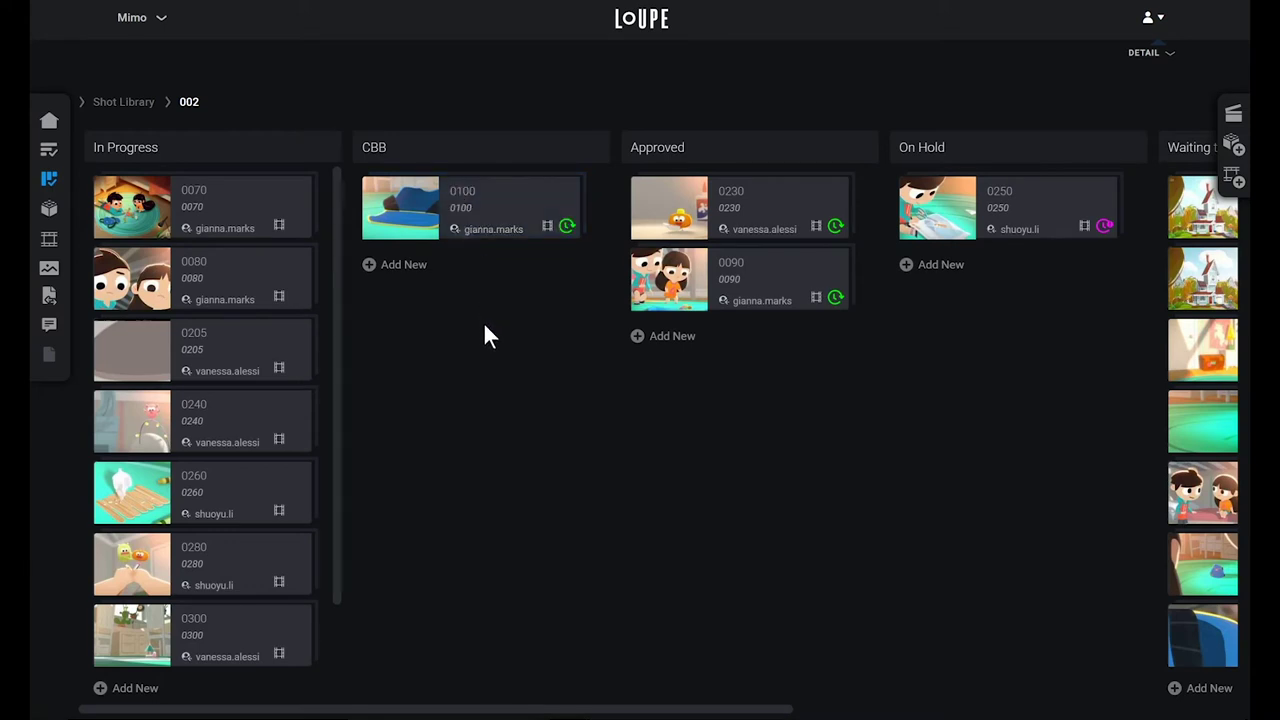
{"action": "left_click", "coordinate": [254, 198]}
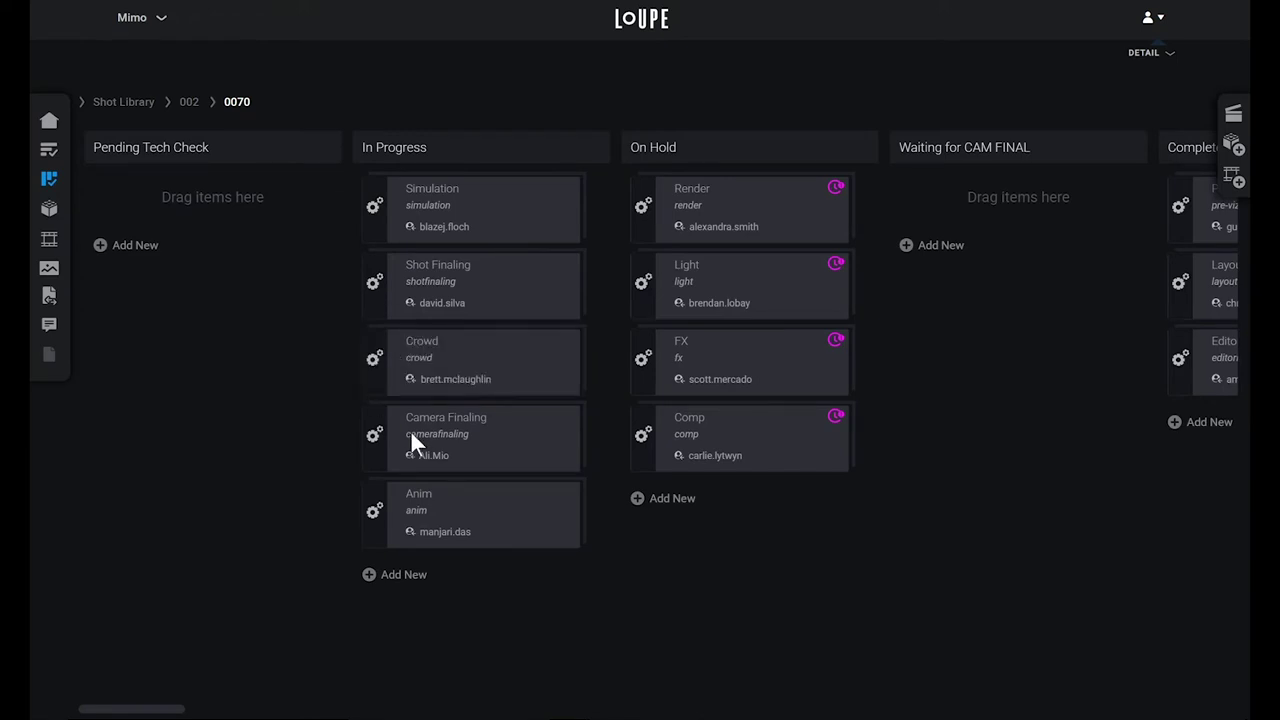
{"action": "left_click", "coordinate": [491, 499]}
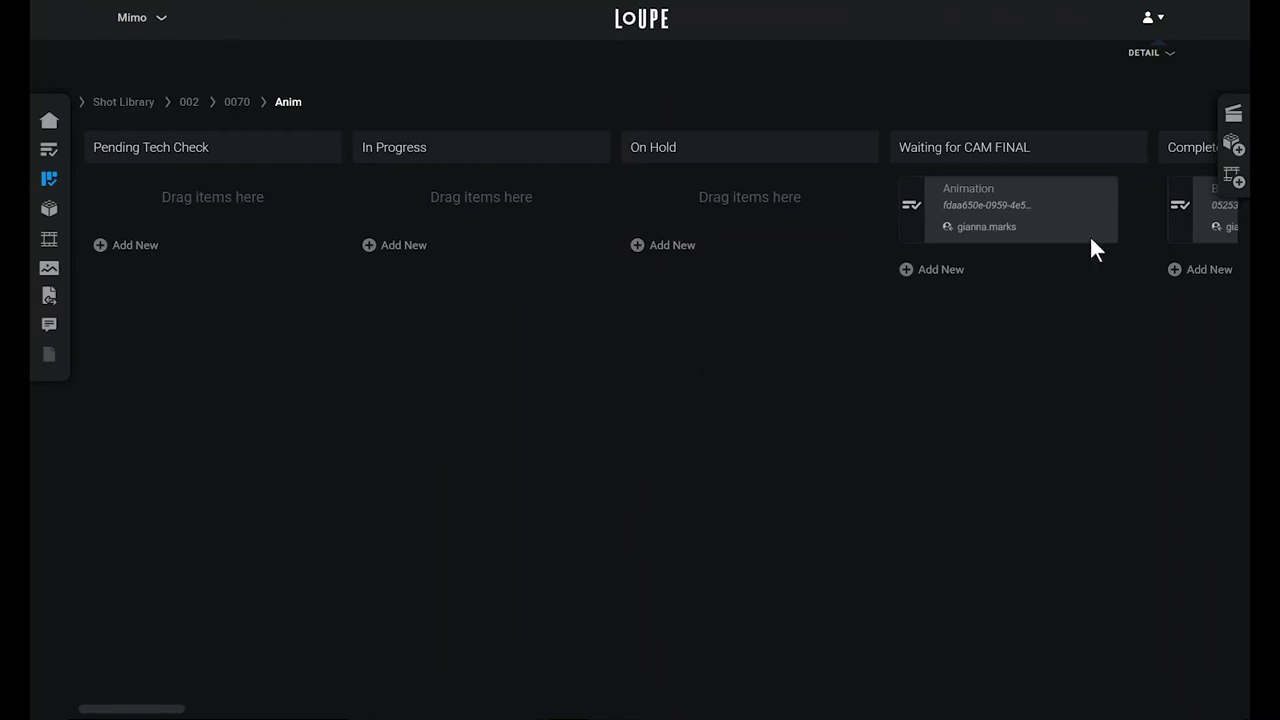
{"action": "left_click", "coordinate": [1168, 60]}
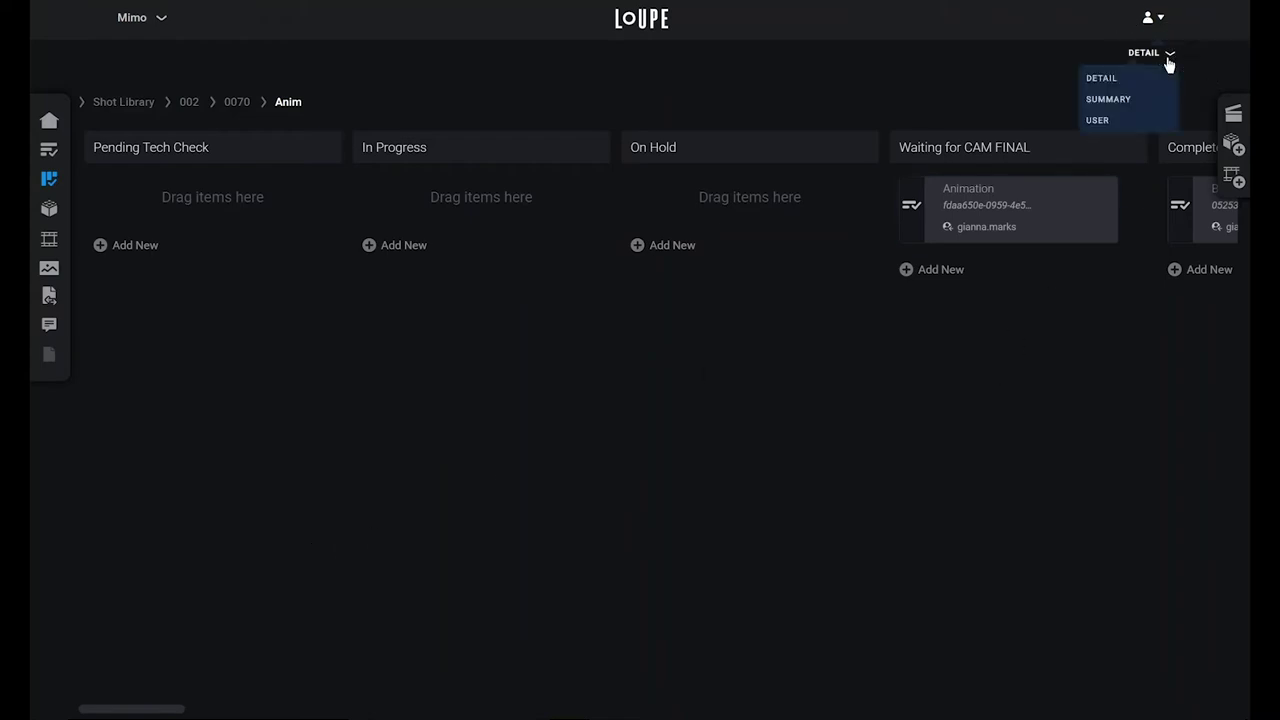
- Switch the board to summary view, leaving the In Progress column title unchanged
{"action": "left_click", "coordinate": [1122, 101]}
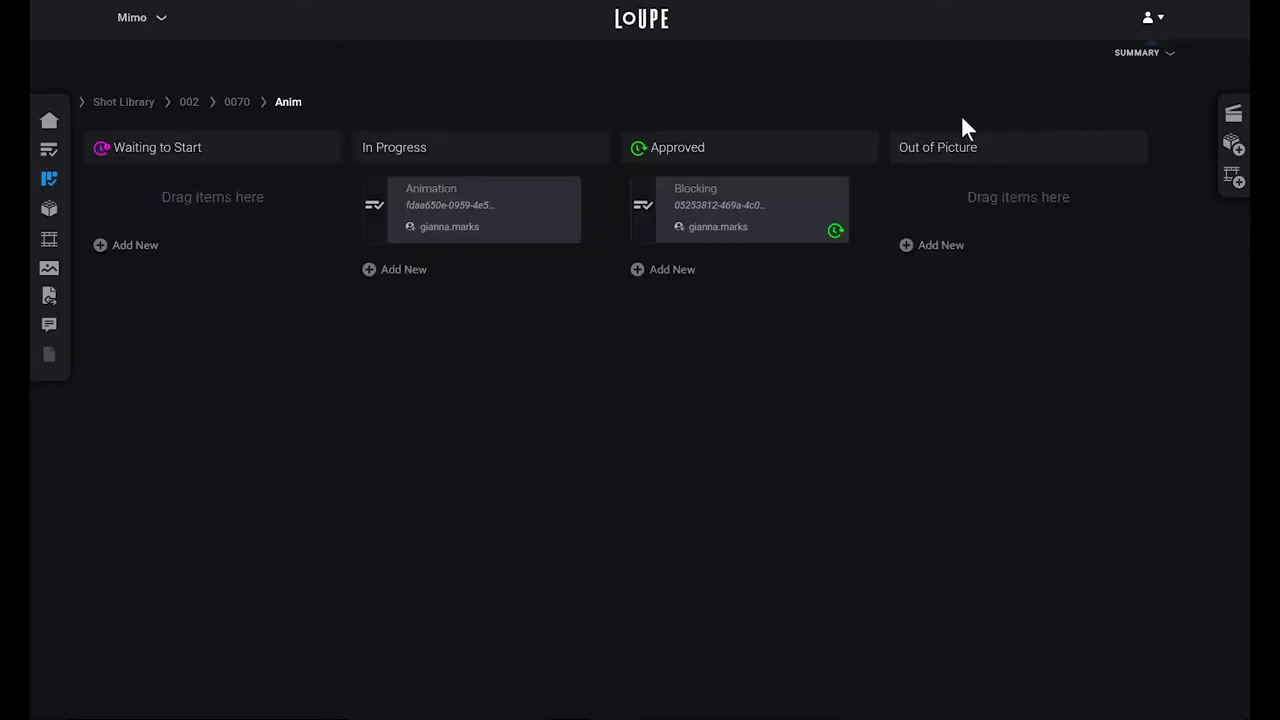
{"action": "left_click", "coordinate": [451, 140]}
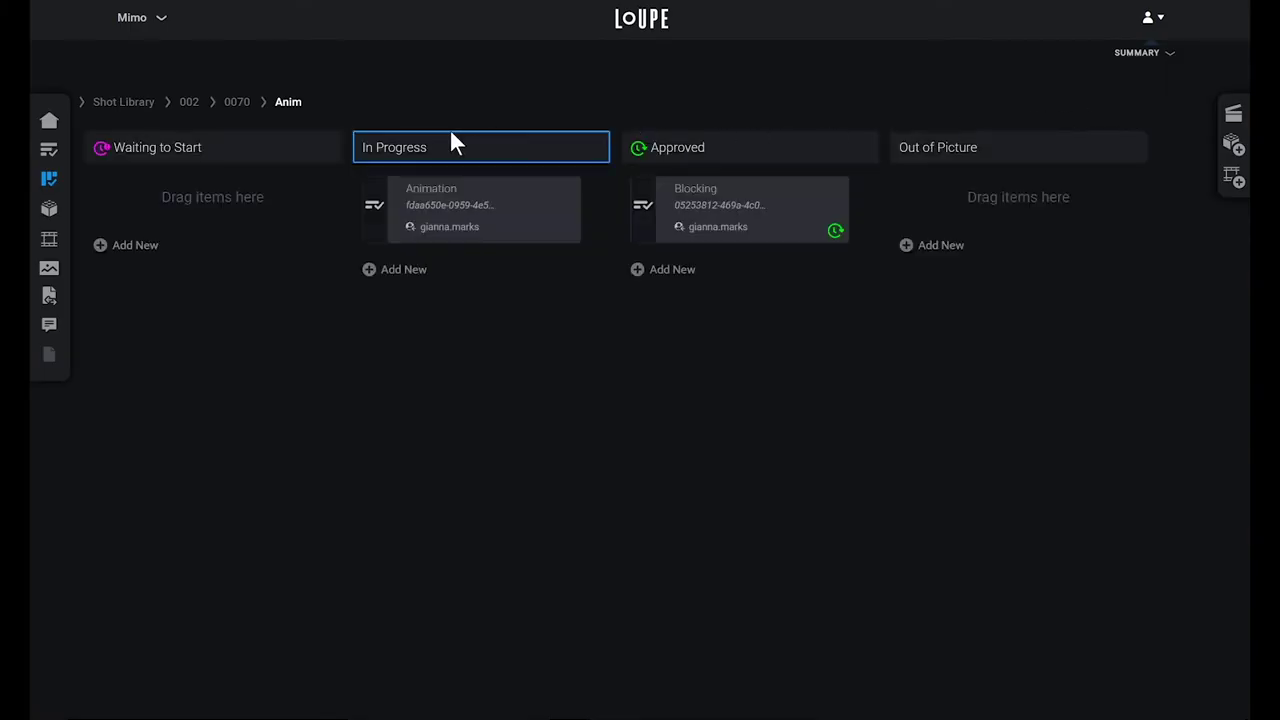
{"action": "left_click", "coordinate": [334, 127]}
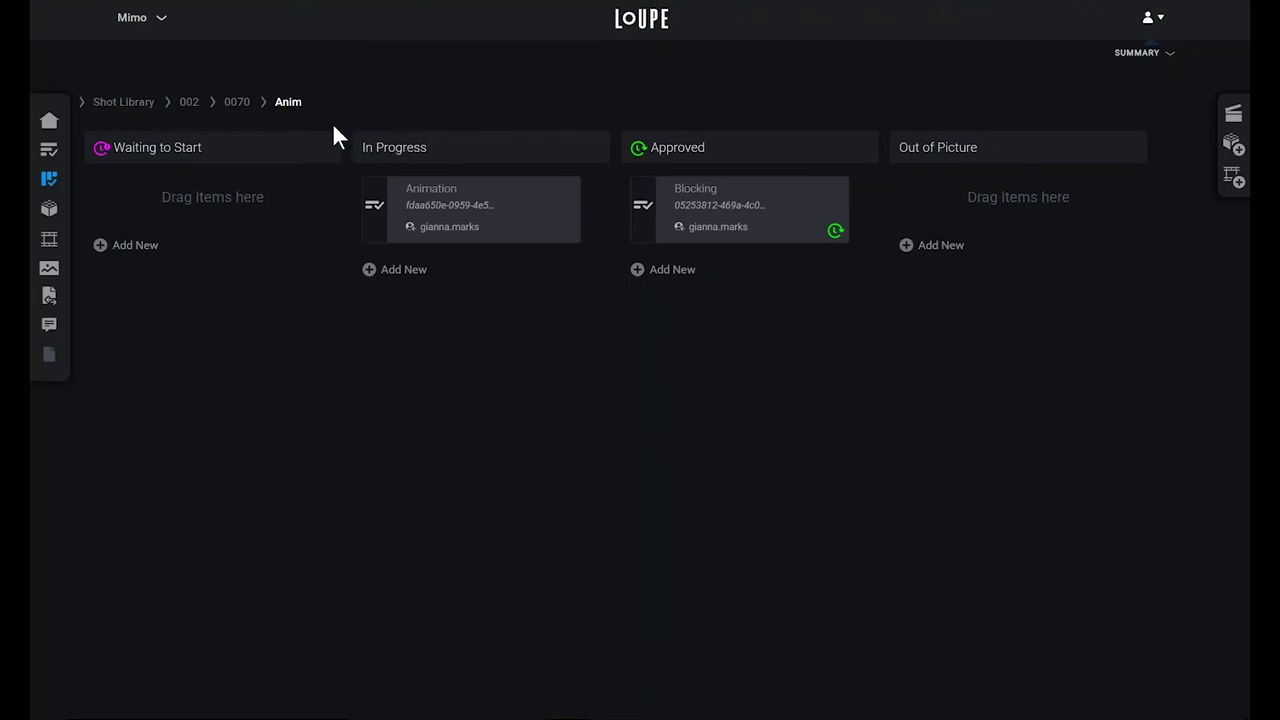
- Climb the breadcrumbs back to the Shot Library top and reopen sequence 002
{"action": "left_click", "coordinate": [240, 104]}
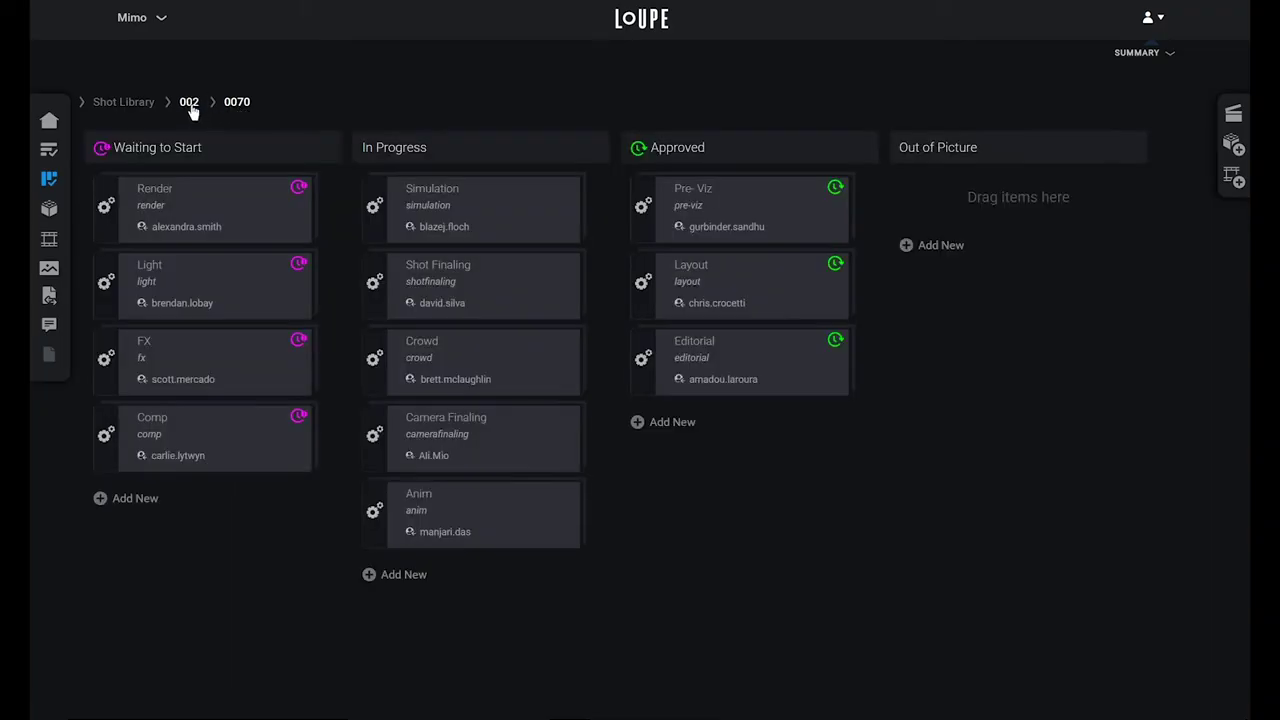
{"action": "left_click", "coordinate": [189, 103]}
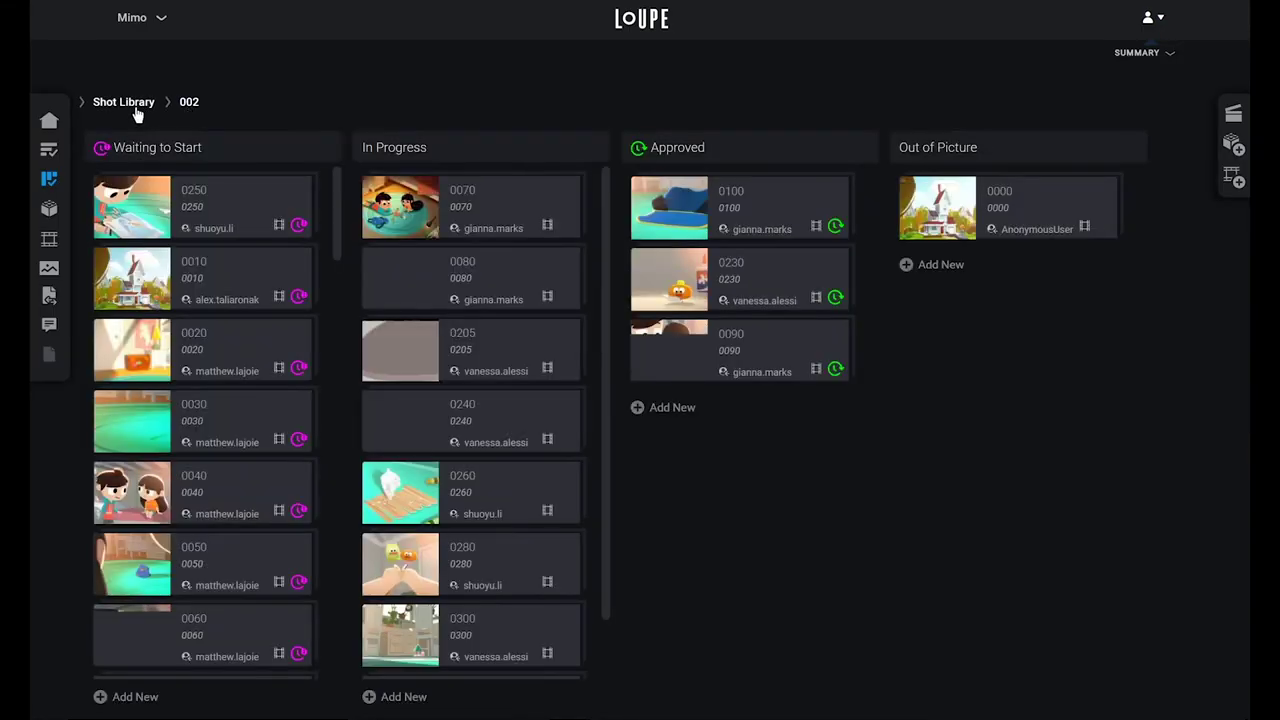
{"action": "left_click", "coordinate": [137, 106]}
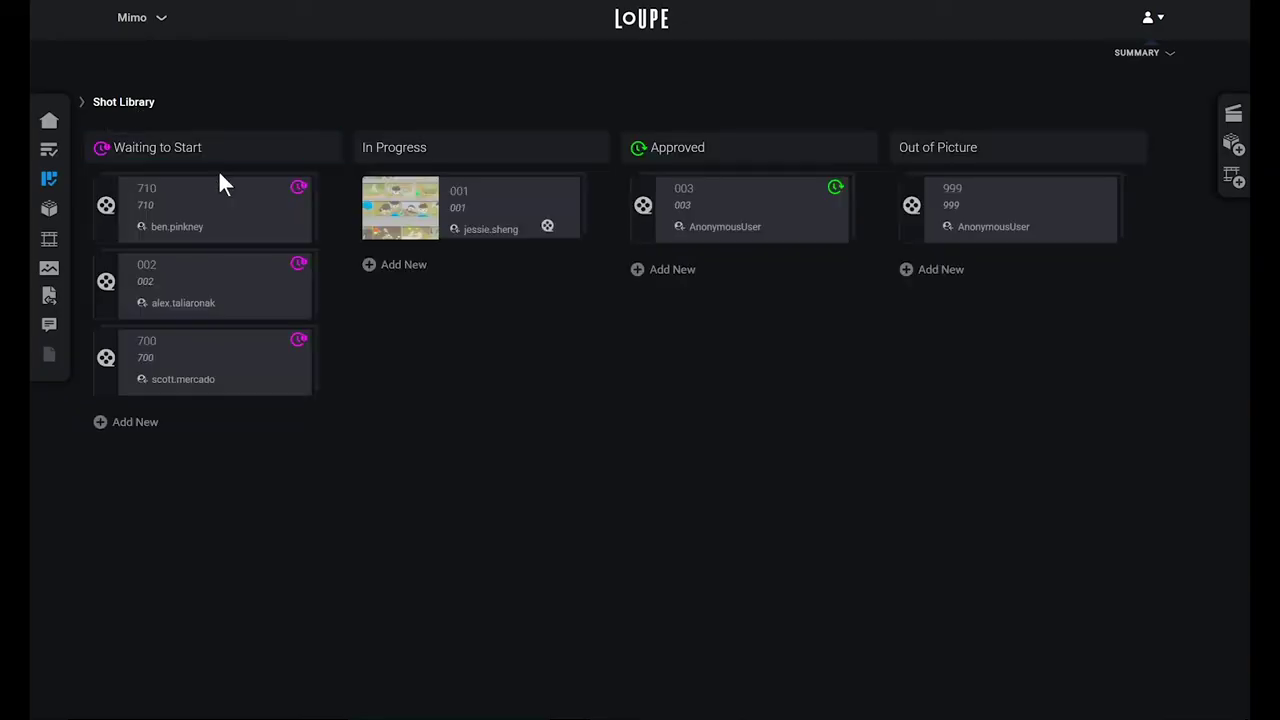
{"action": "left_click", "coordinate": [226, 299]}
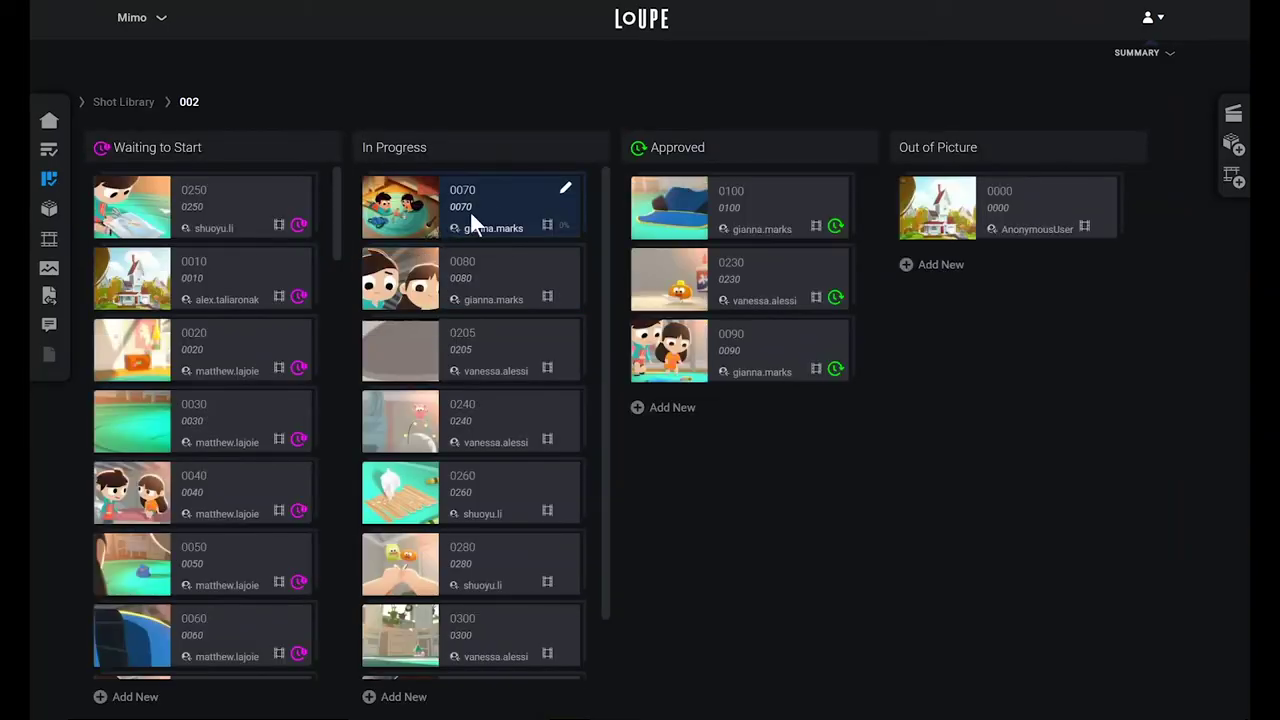
- Open shot 0070's tasks, then jump to shot 0250's task board from the breadcrumb list
{"action": "left_click", "coordinate": [510, 210]}
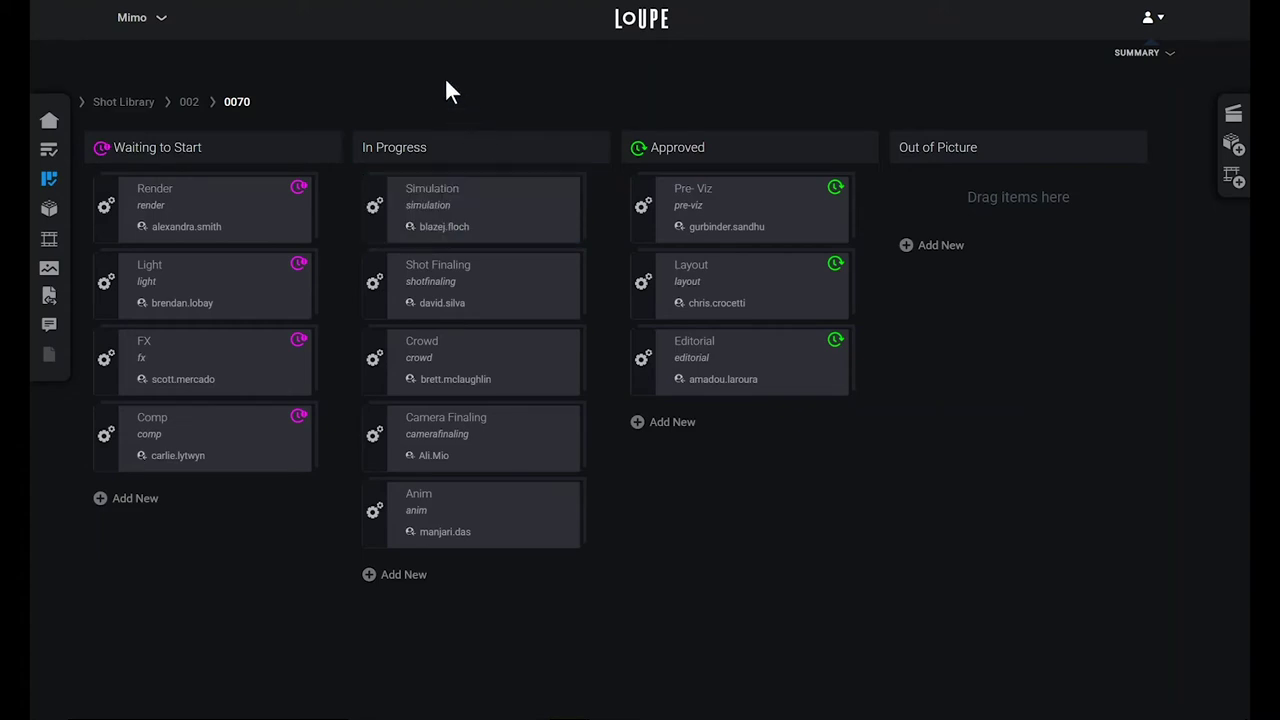
{"action": "left_click", "coordinate": [214, 112]}
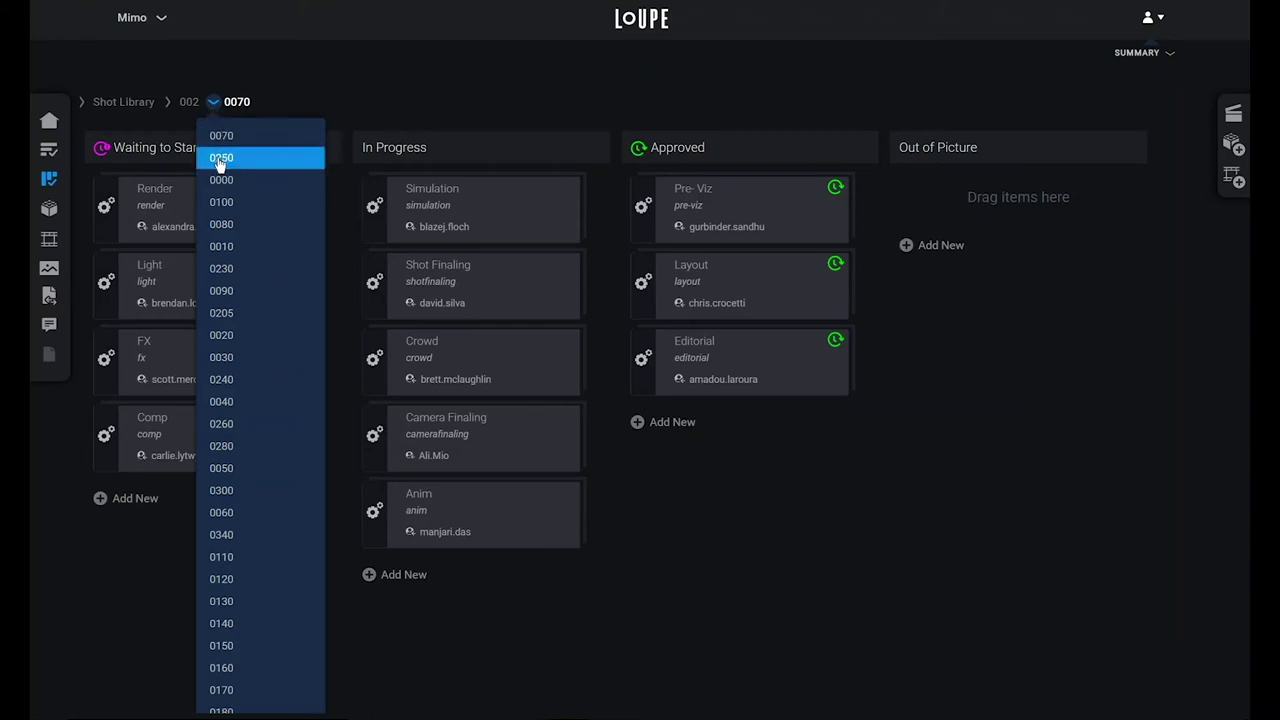
{"action": "left_click", "coordinate": [218, 158]}
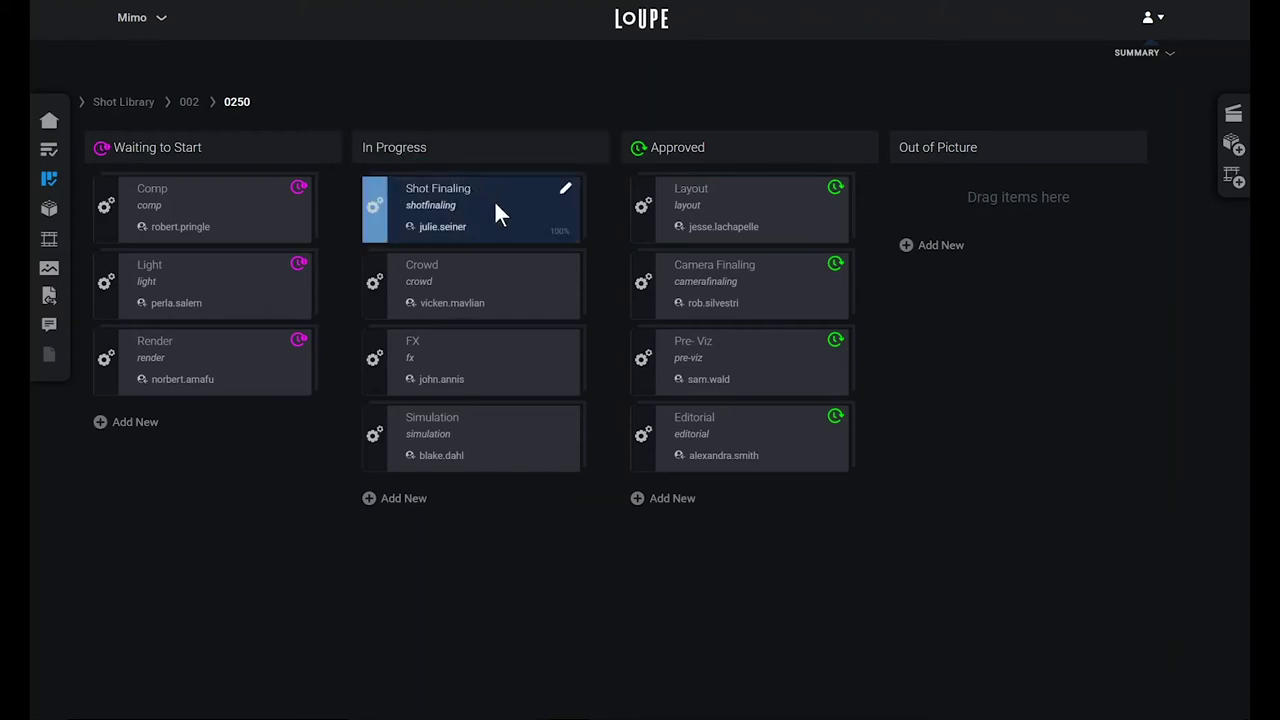
- Move shot 0250's Shot Finaling task to Approved, then go back to the 002 shot board
{"action": "mouse_move", "coordinate": [495, 204]}
{"action": "left_mouse_down"}
{"action": "mouse_move", "coordinate": [517, 214]}
{"action": "mouse_move", "coordinate": [664, 178]}
{"action": "left_mouse_up"}
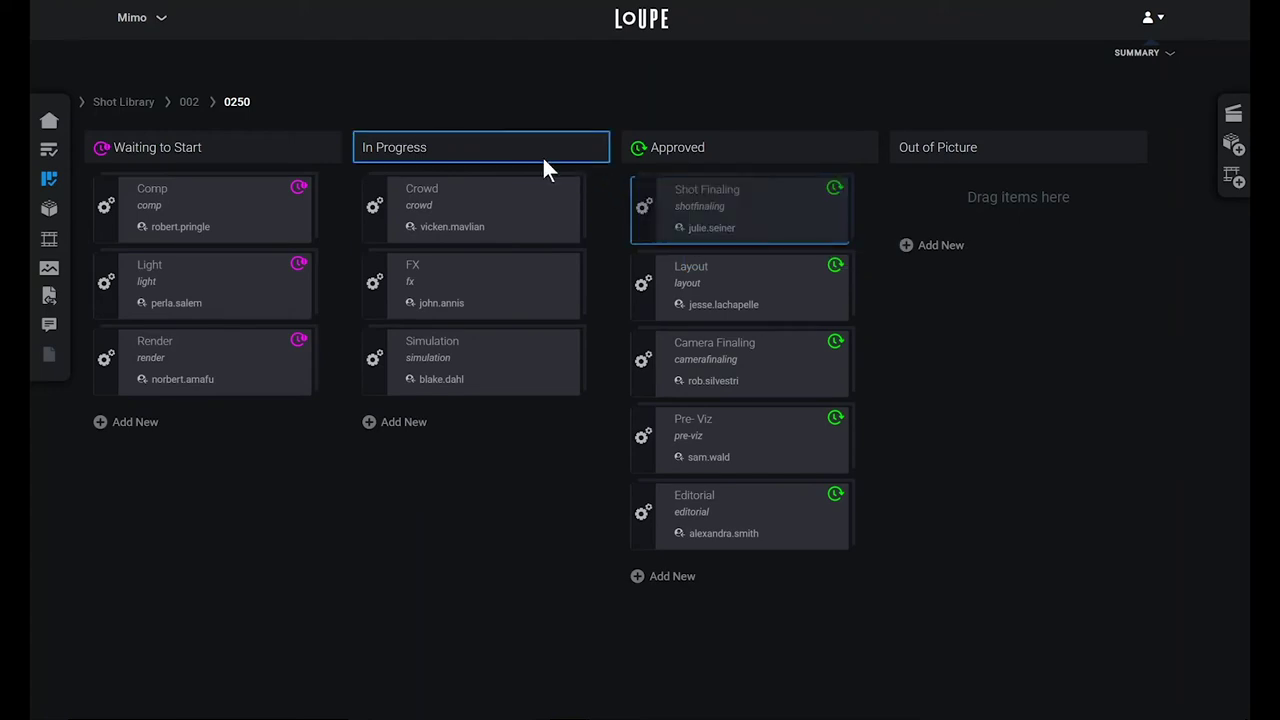
{"action": "left_click", "coordinate": [190, 102]}
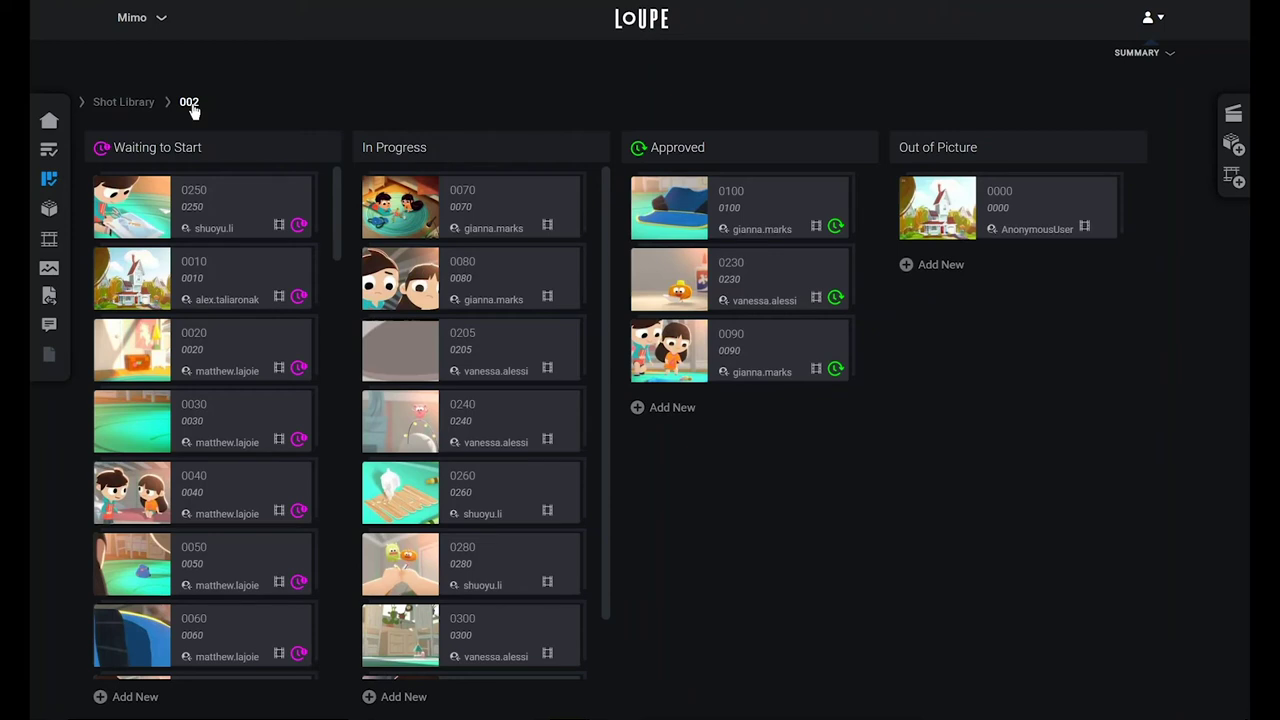
- Open shot 0250's details and review its notes, including the first note's replies
{"action": "mouse_move", "coordinate": [280, 190]}
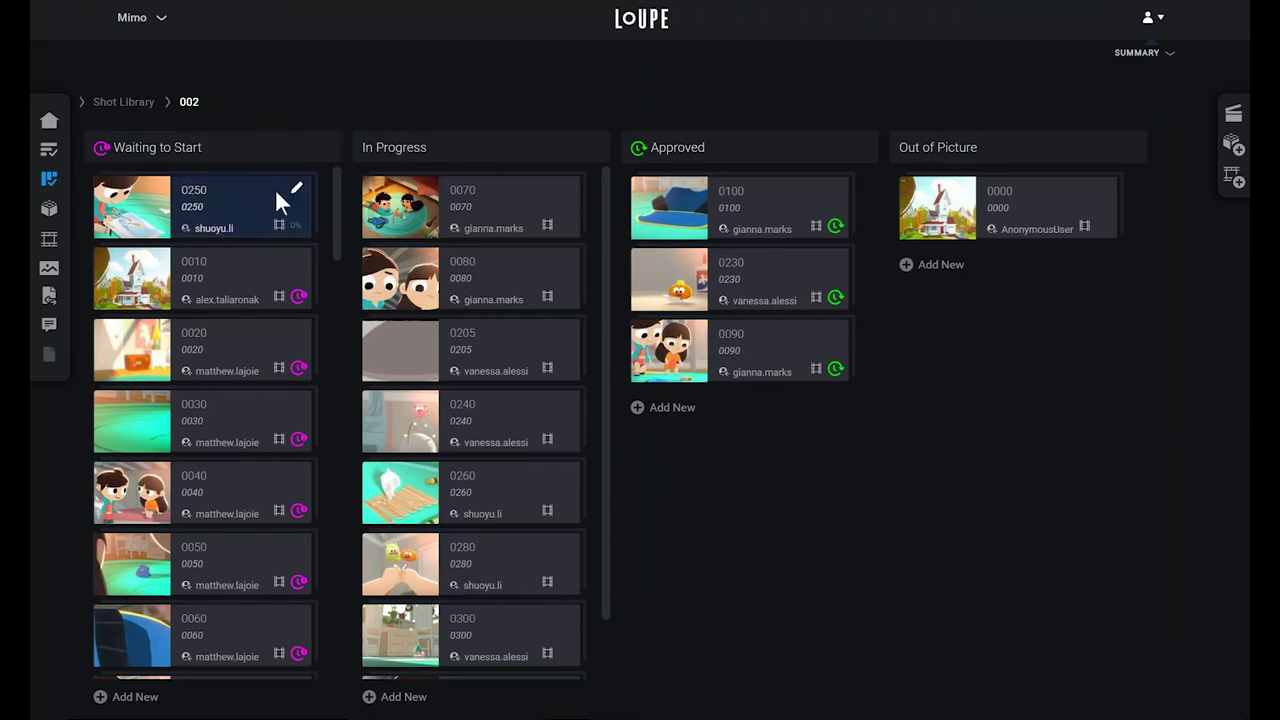
{"action": "left_click", "coordinate": [292, 188]}
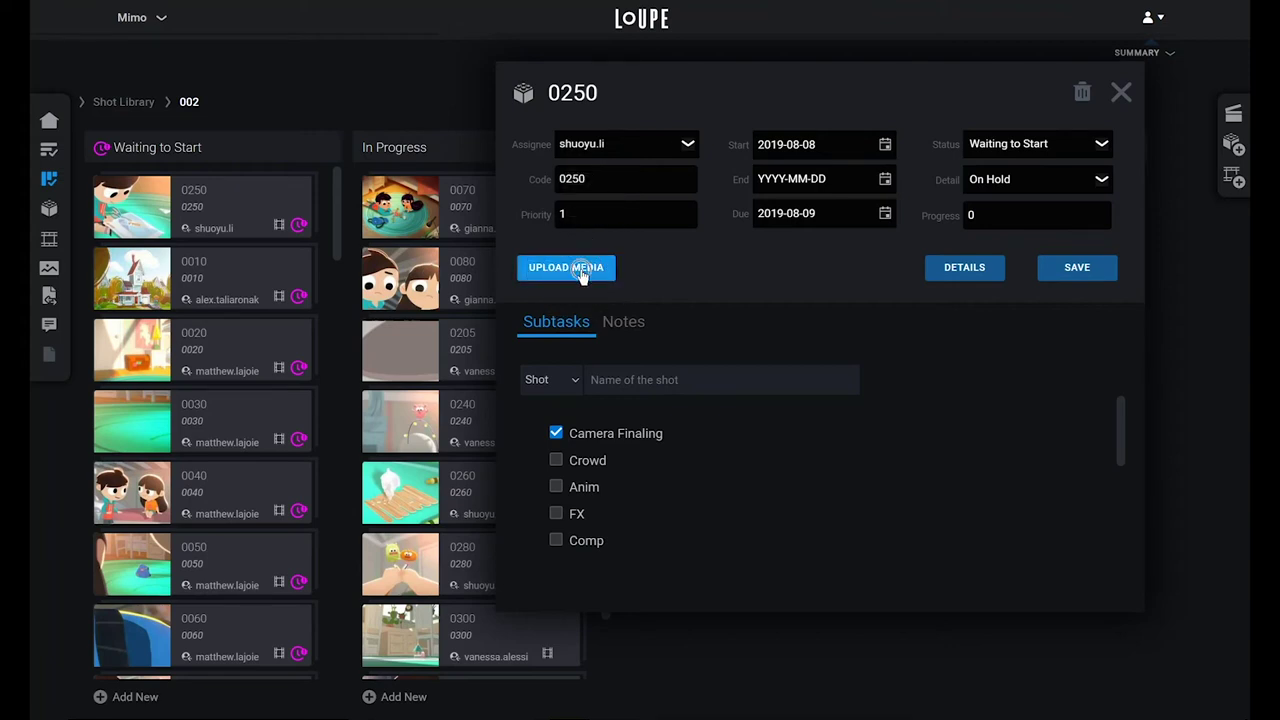
{"action": "left_click", "coordinate": [947, 270]}
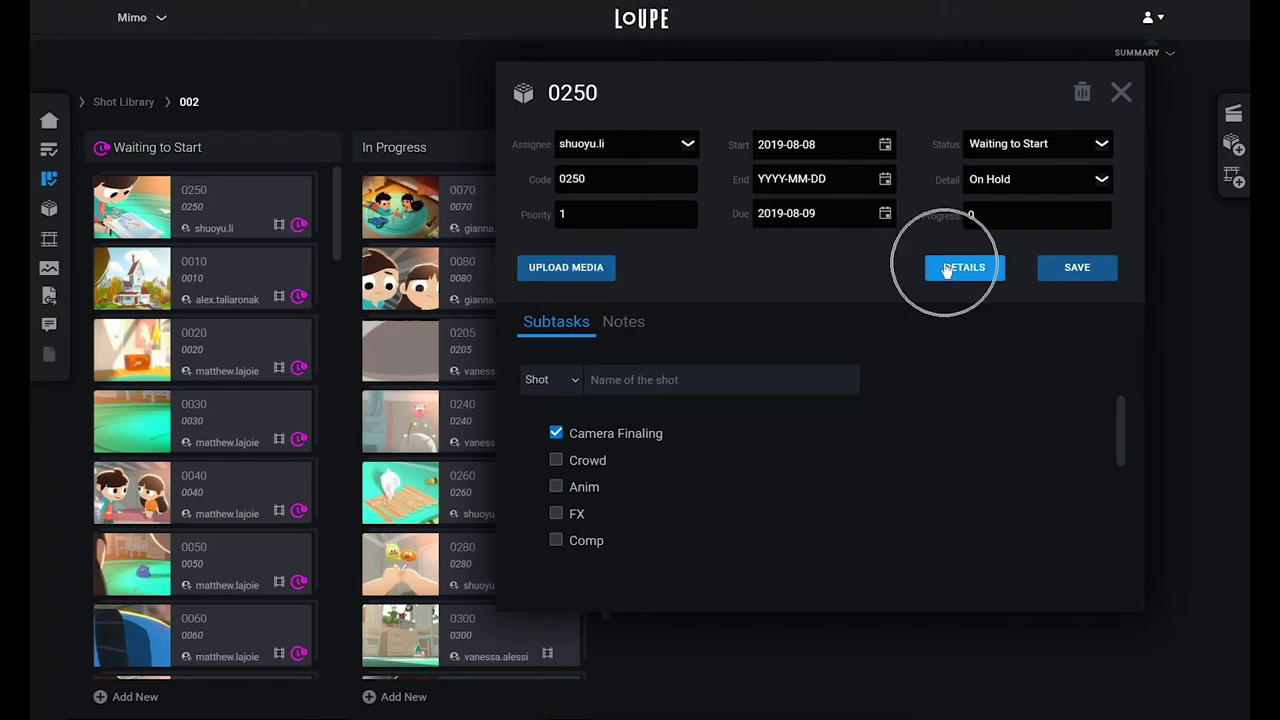
{"action": "left_click", "coordinate": [1065, 272]}
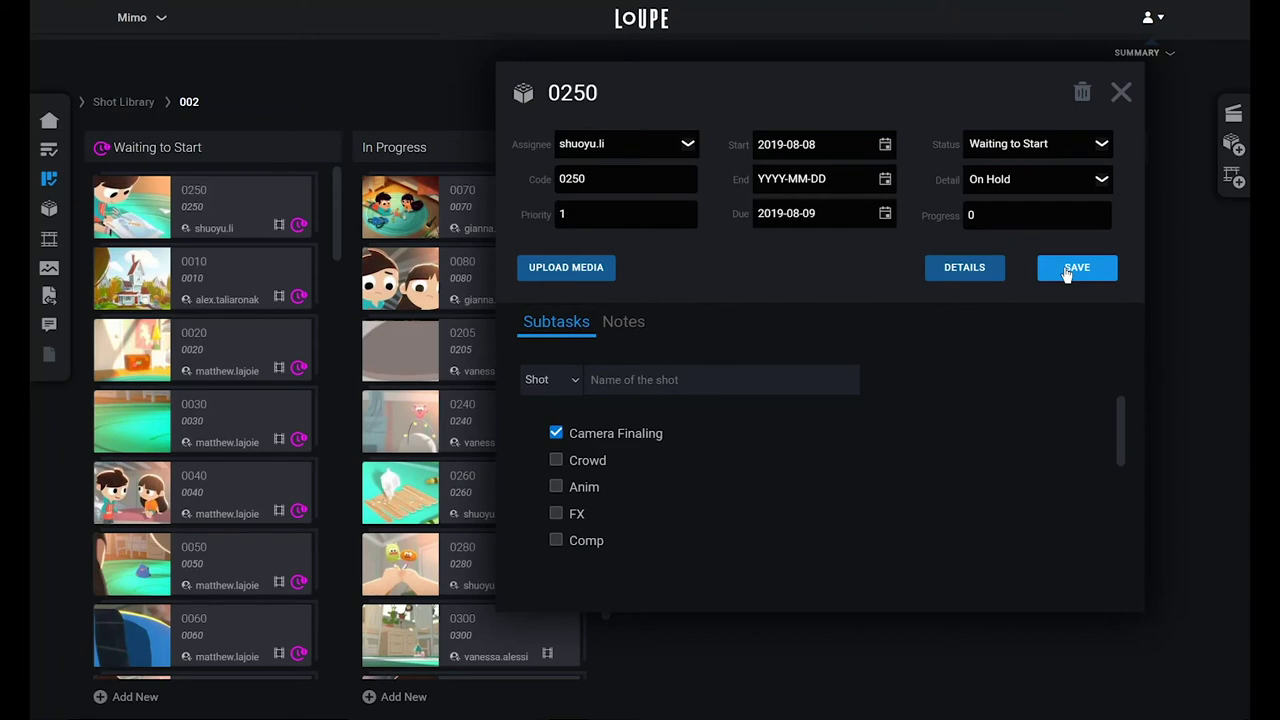
{"action": "left_click", "coordinate": [548, 330]}
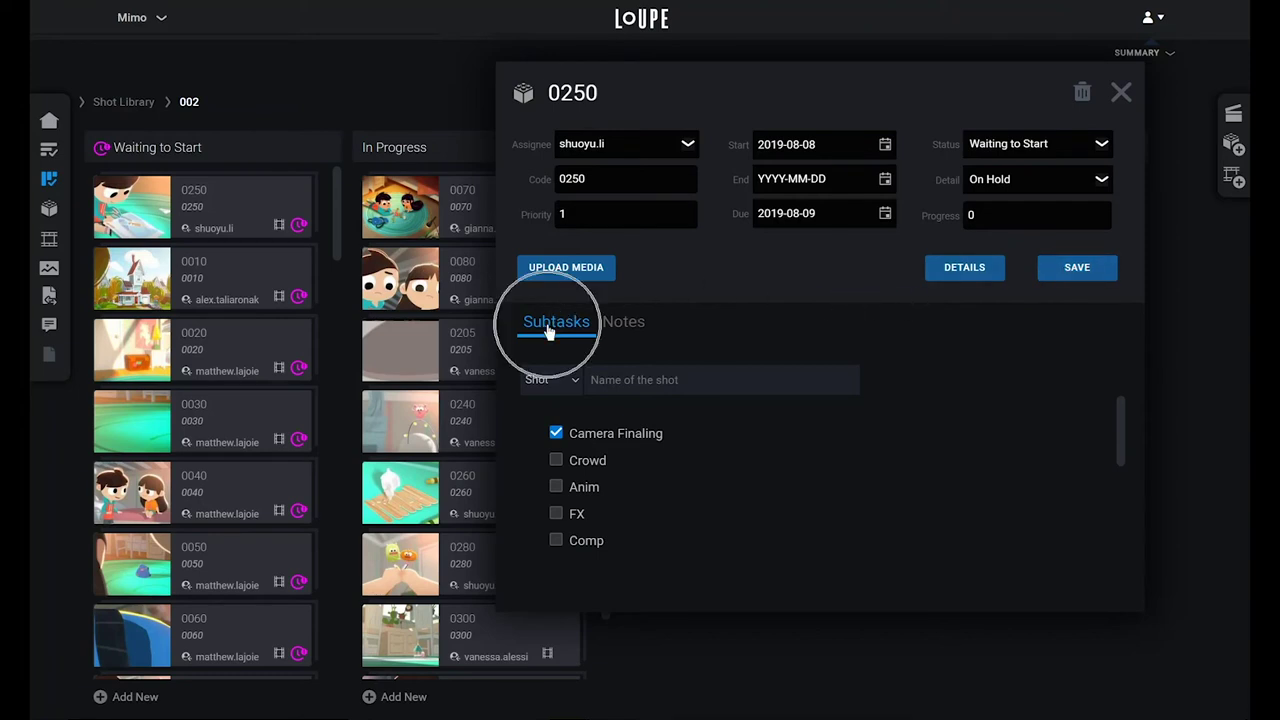
{"action": "left_click", "coordinate": [623, 330]}
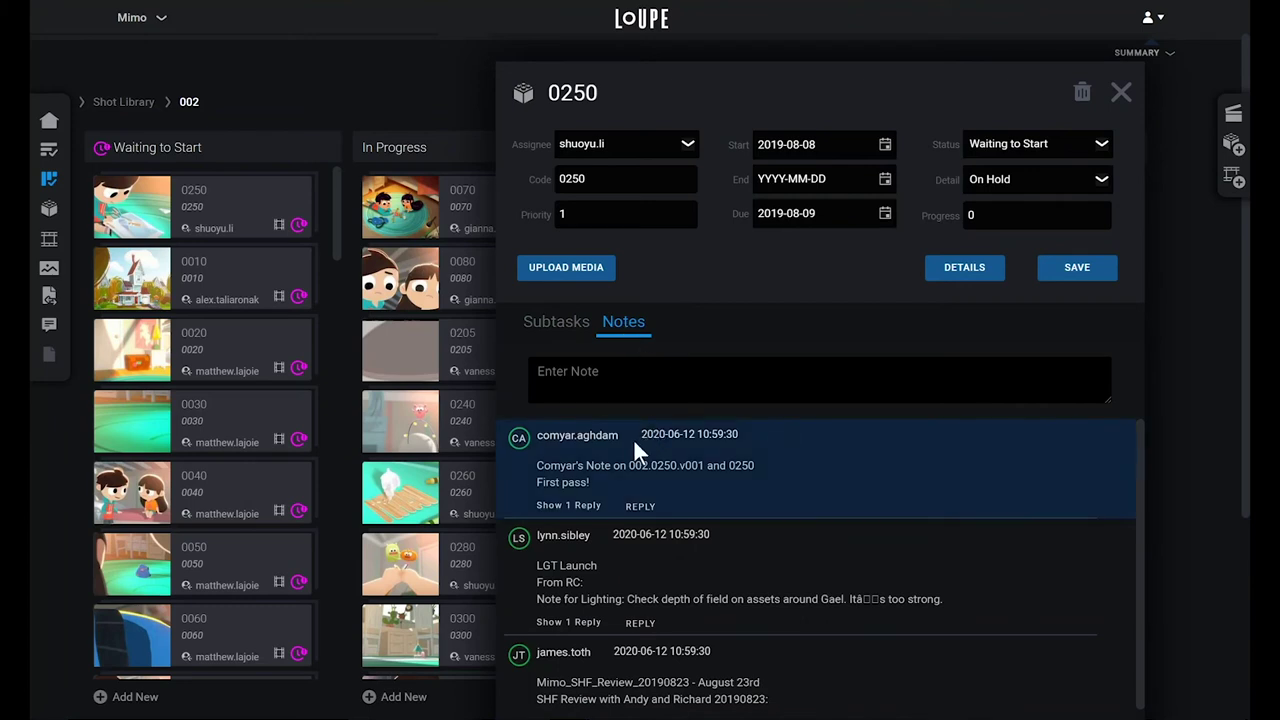
{"action": "scroll", "coordinate": [631, 440], "scroll_direction": "down", "scroll_amount": 1}
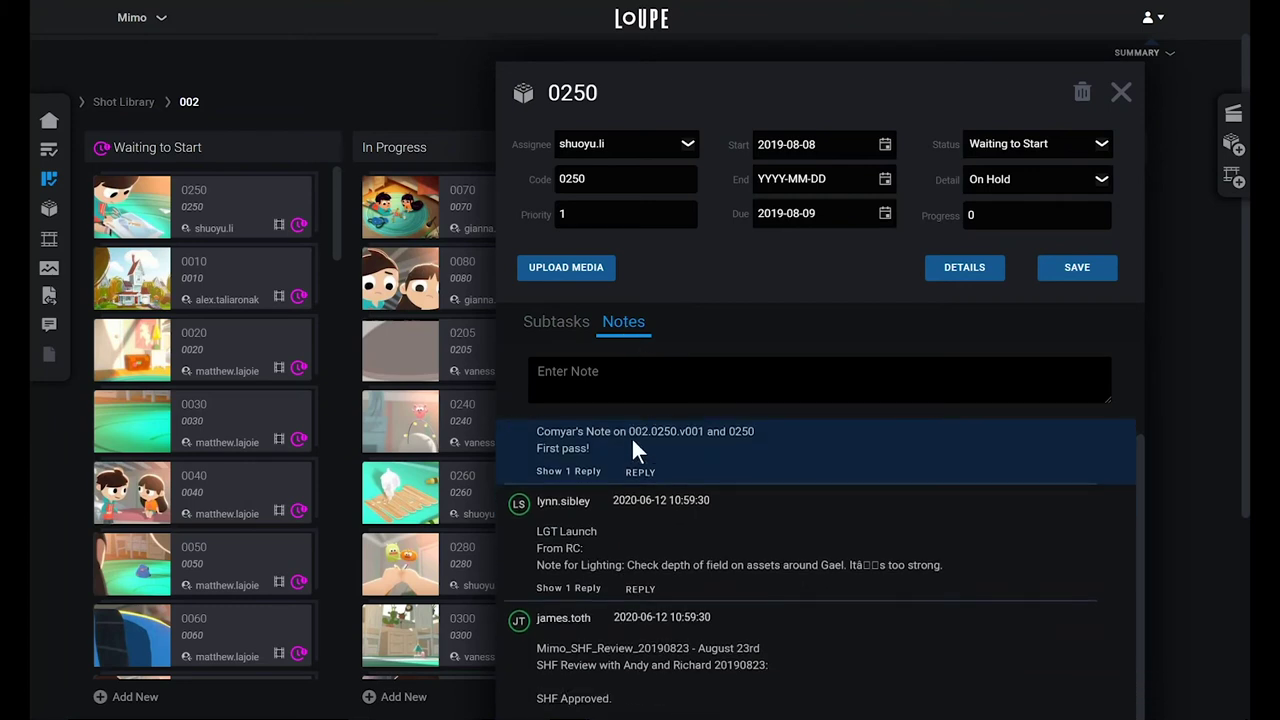
{"action": "left_click", "coordinate": [638, 474]}
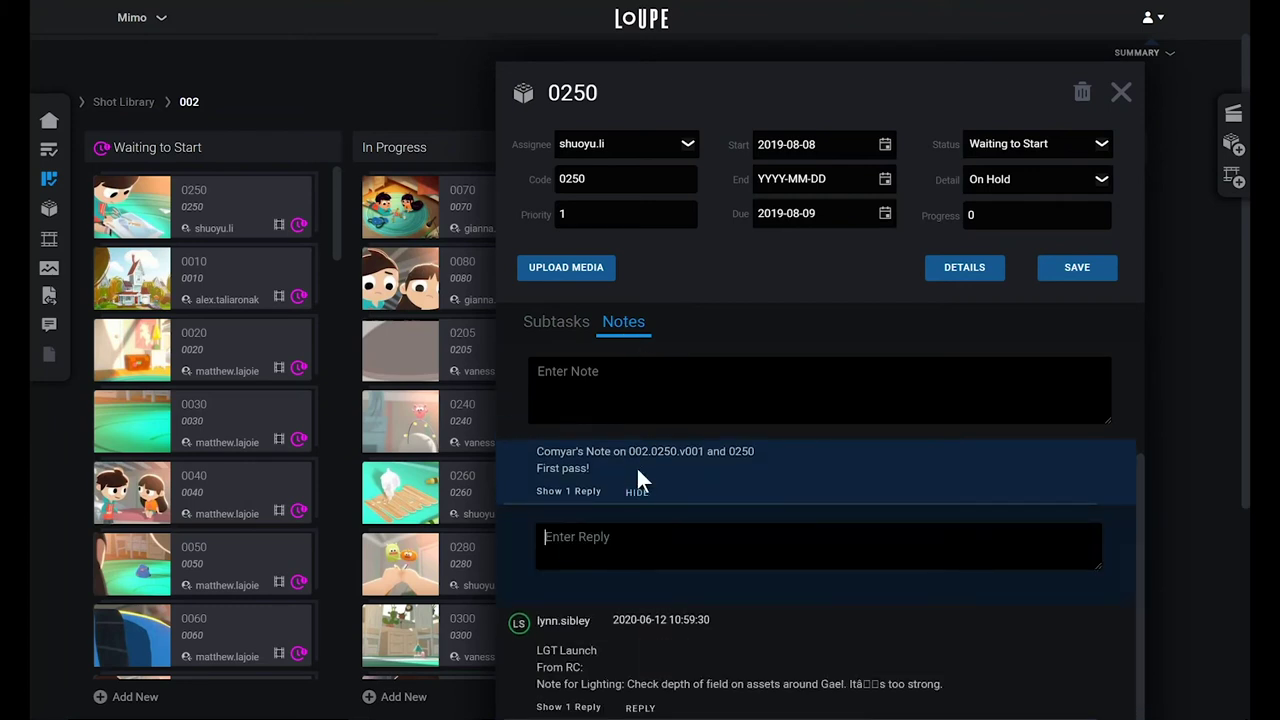
{"action": "left_click", "coordinate": [558, 330]}
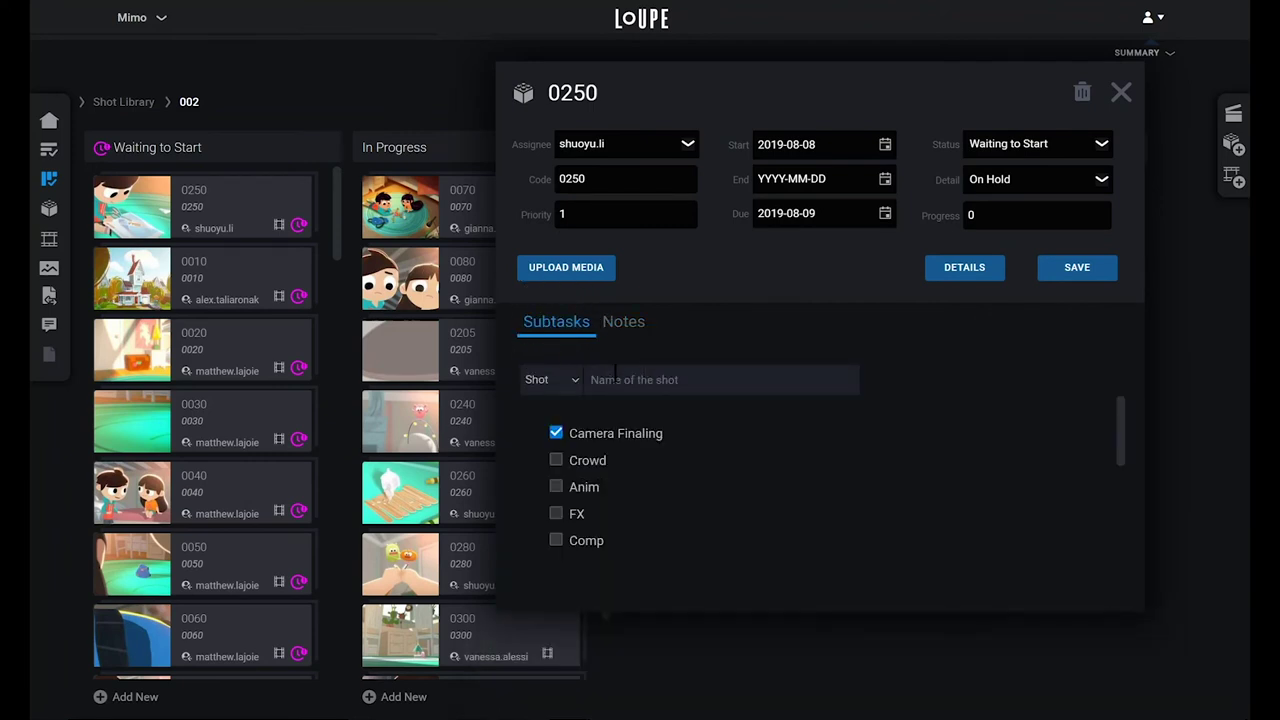
- Add a Task-type subtask 'SIGGRAPH Sub-task' to shot 0250, tick it, and close the details
{"action": "left_click", "coordinate": [573, 382]}
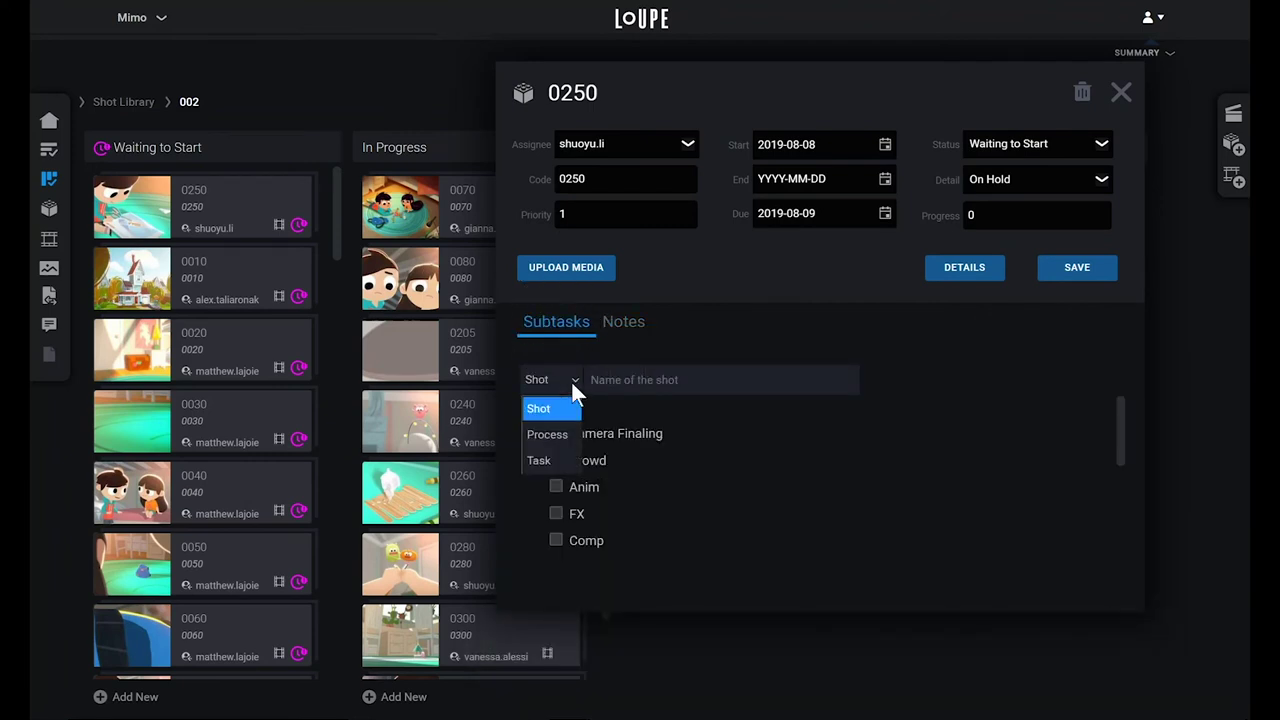
{"action": "left_click", "coordinate": [553, 458]}
{"action": "type", "text": "SIGGRAPH Sub-task"}
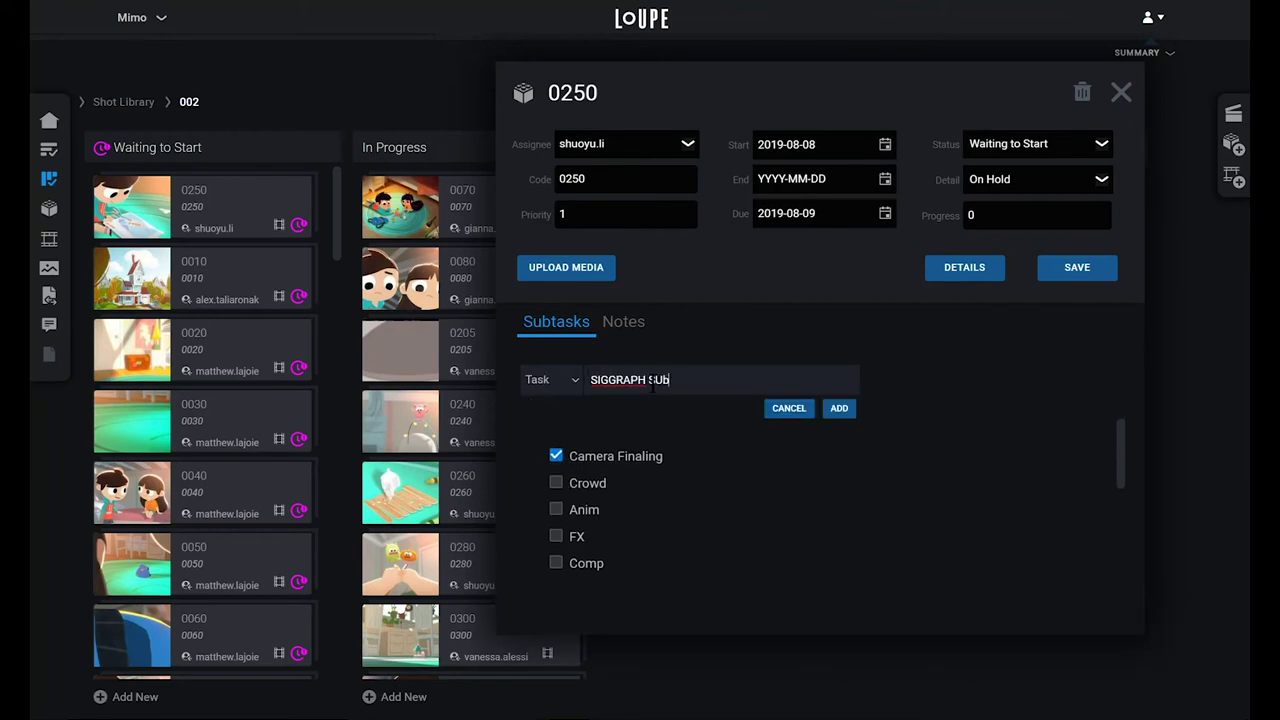
{"action": "left_click", "coordinate": [838, 408]}
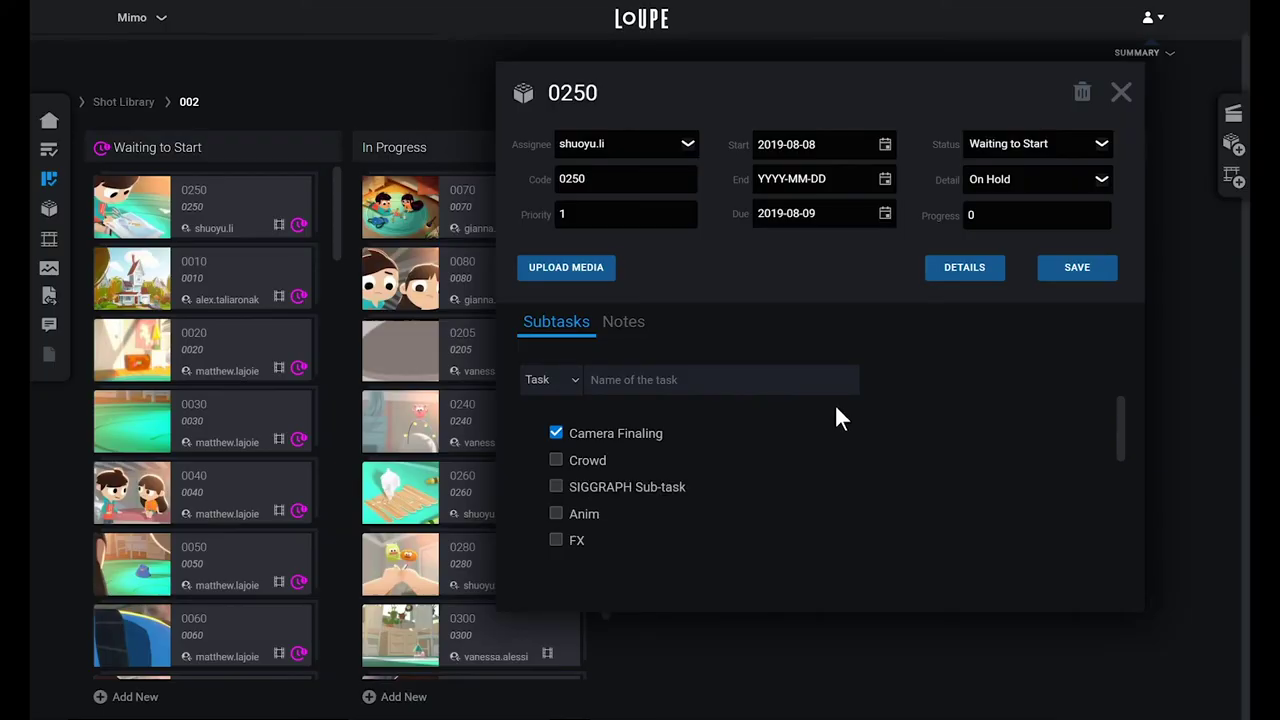
{"action": "left_click", "coordinate": [557, 488]}
{"action": "left_click", "coordinate": [1121, 95]}
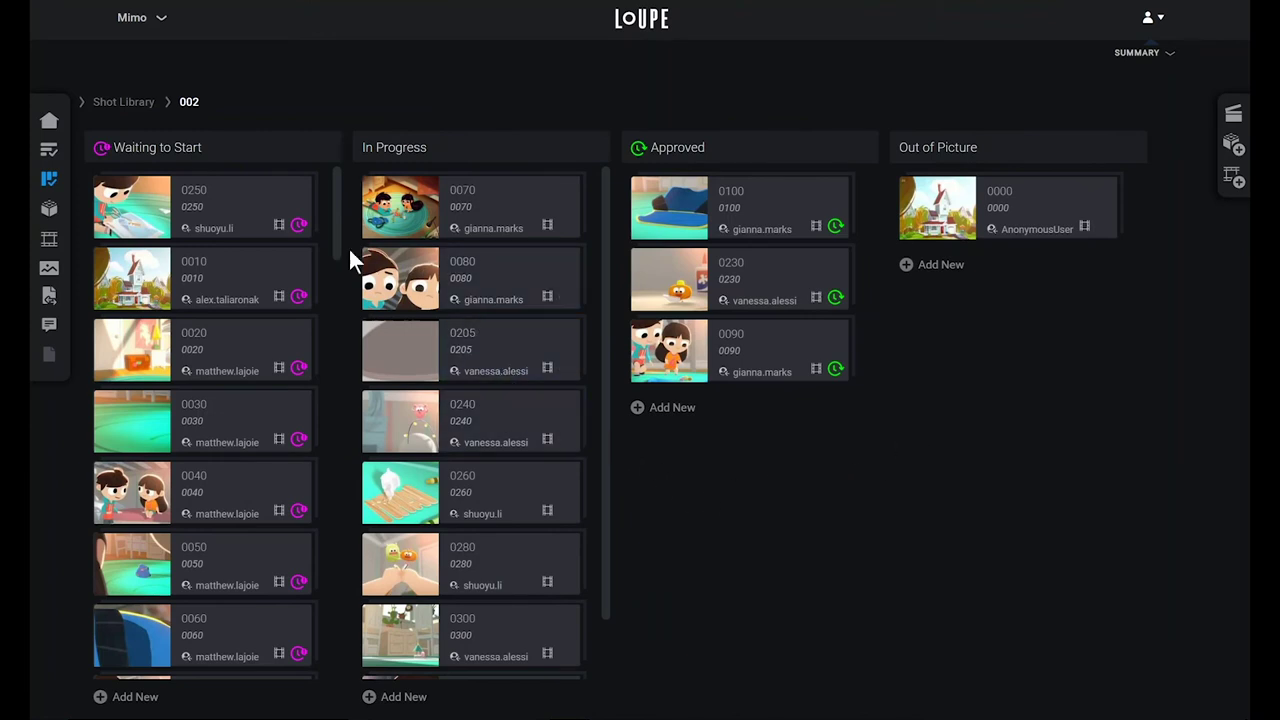
- Open shot 0250's detail page and play its video preview, enlarged and then restored
{"action": "left_click", "coordinate": [197, 198]}
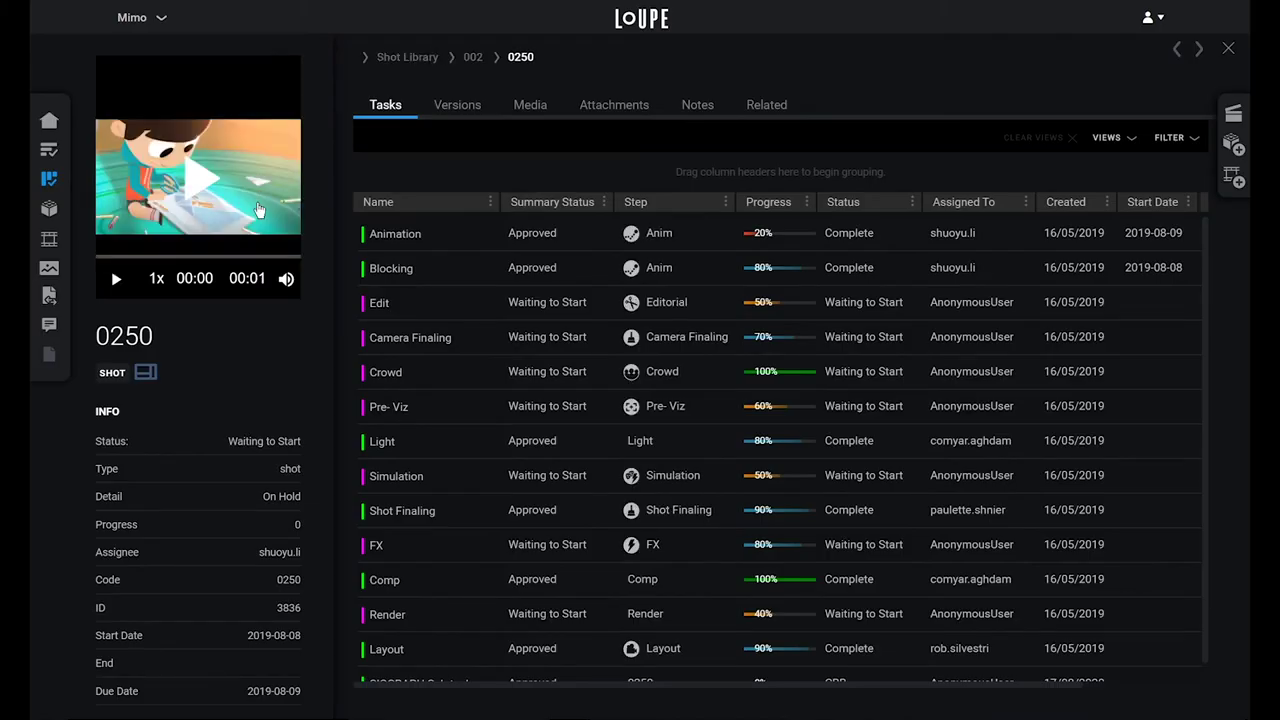
{"action": "left_click", "coordinate": [146, 375]}
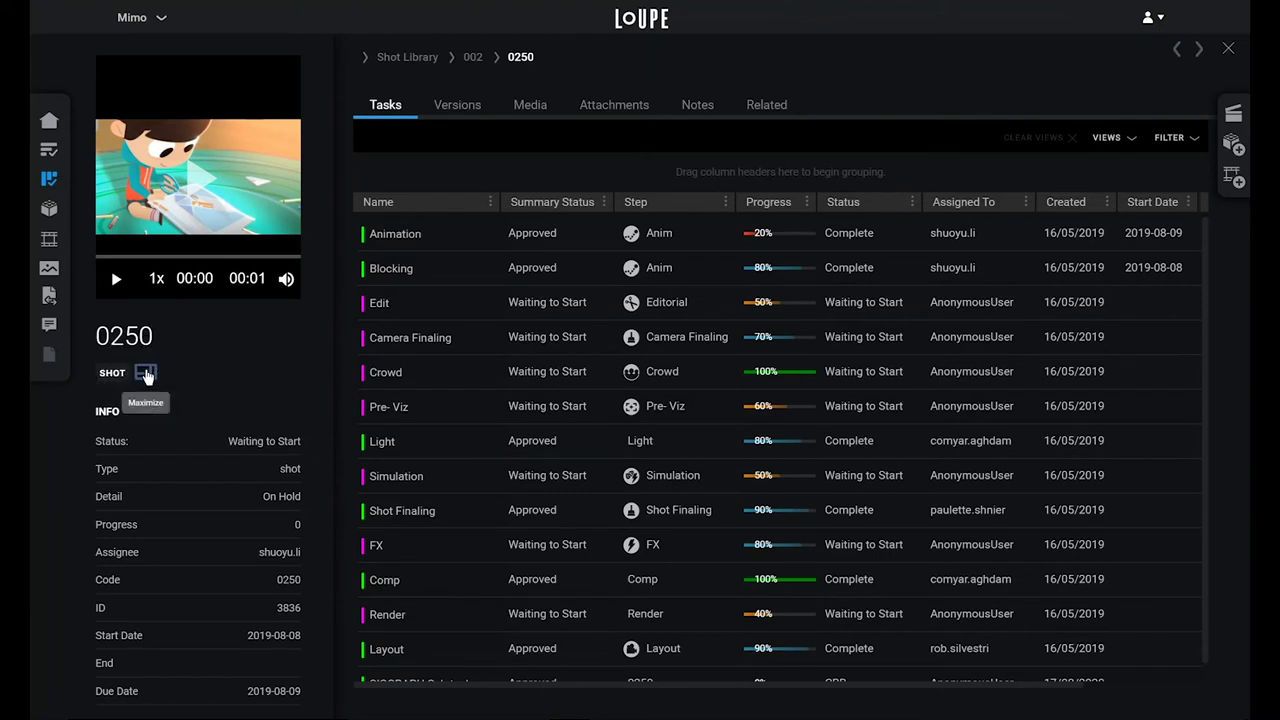
{"action": "left_click", "coordinate": [196, 185]}
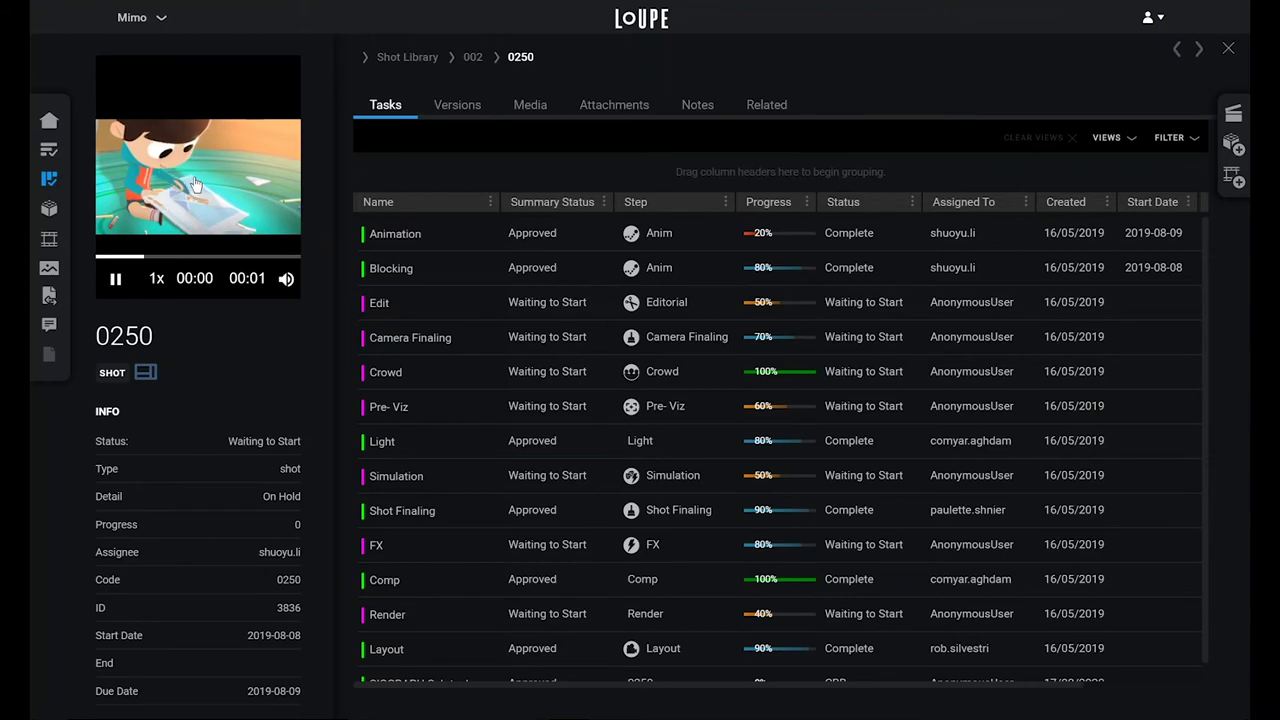
{"action": "left_click", "coordinate": [196, 185]}
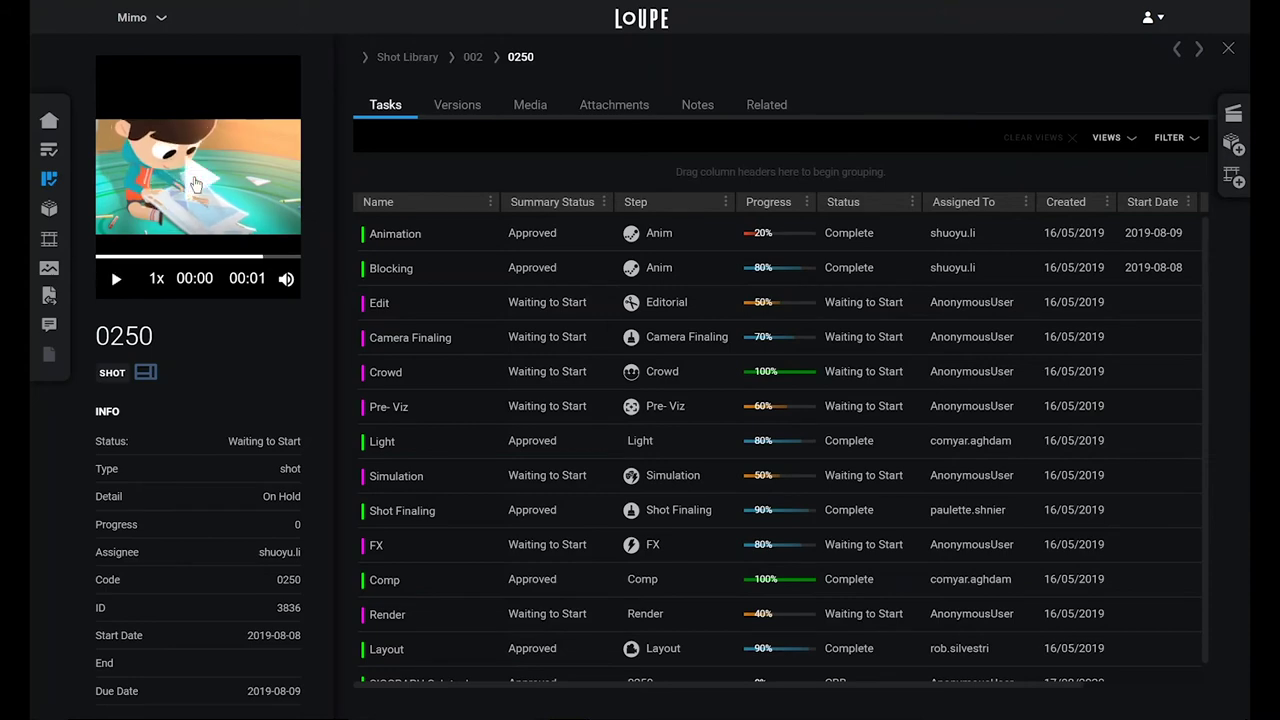
{"action": "left_click", "coordinate": [146, 375]}
{"action": "left_click", "coordinate": [451, 300]}
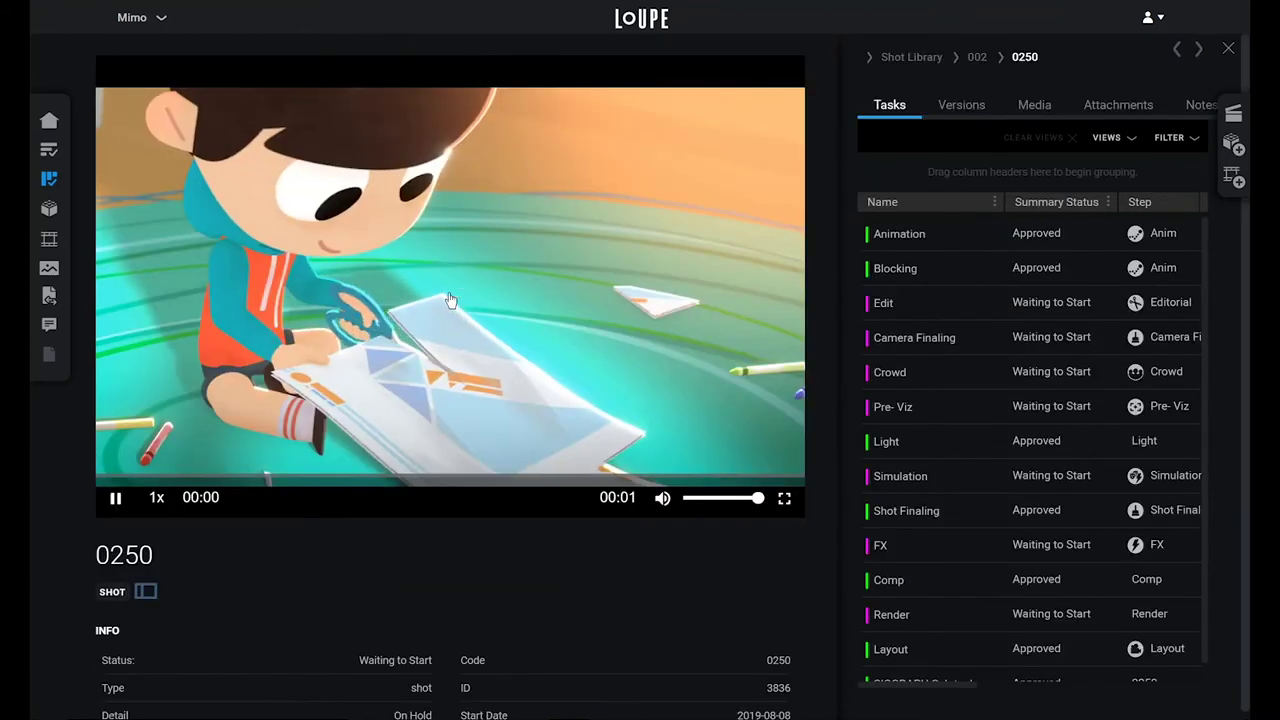
{"action": "left_click", "coordinate": [449, 298]}
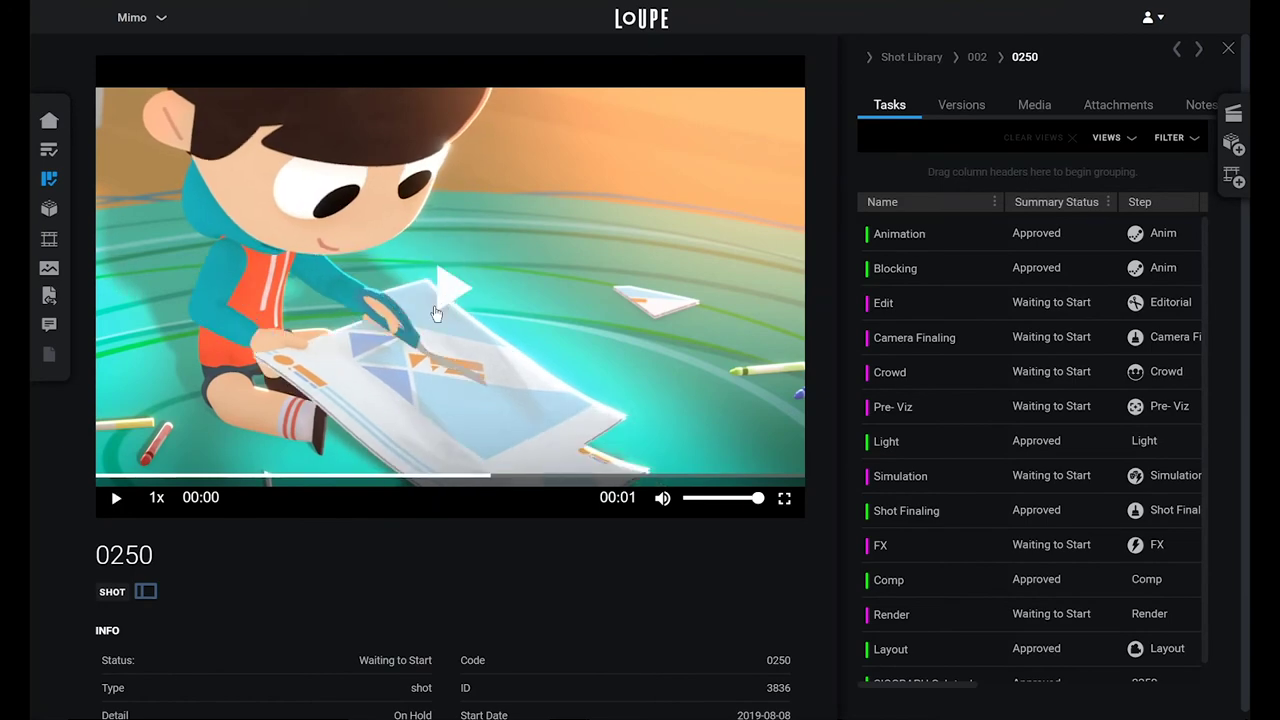
{"action": "left_click", "coordinate": [146, 591]}
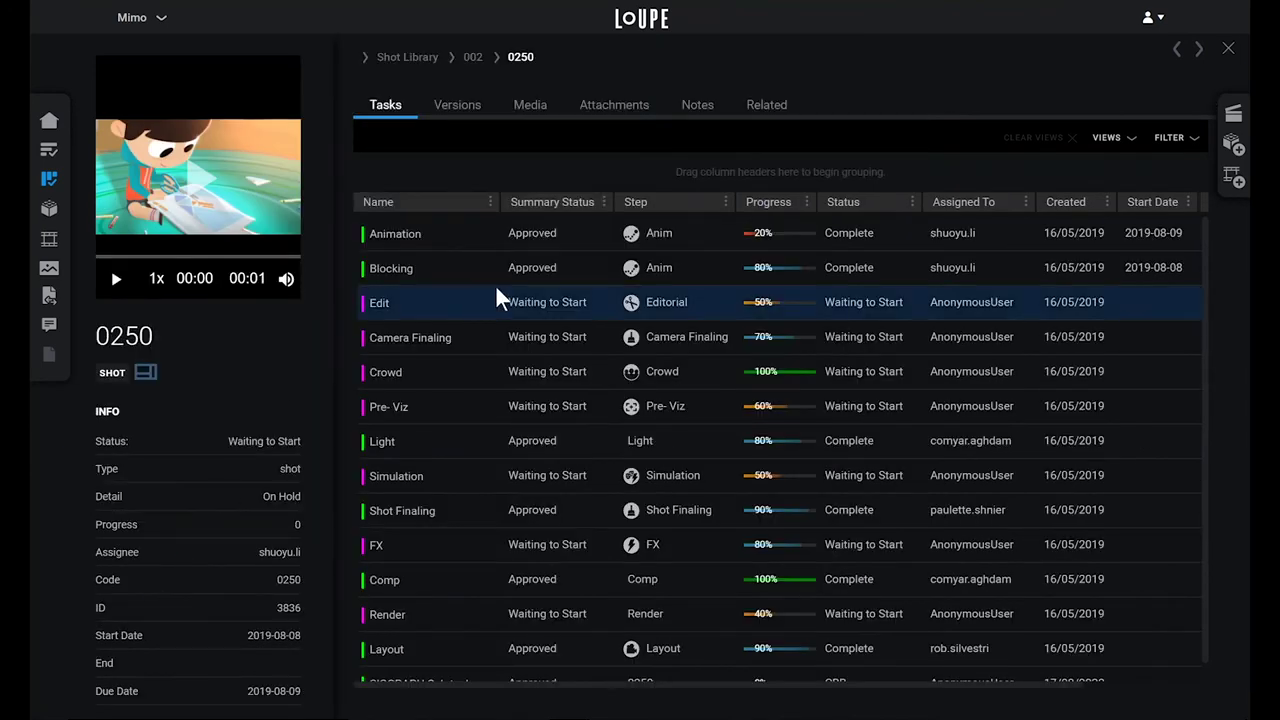
- Review shot 0250's Media, Notes and Related assets, then return to the board
{"action": "left_click", "coordinate": [386, 114]}
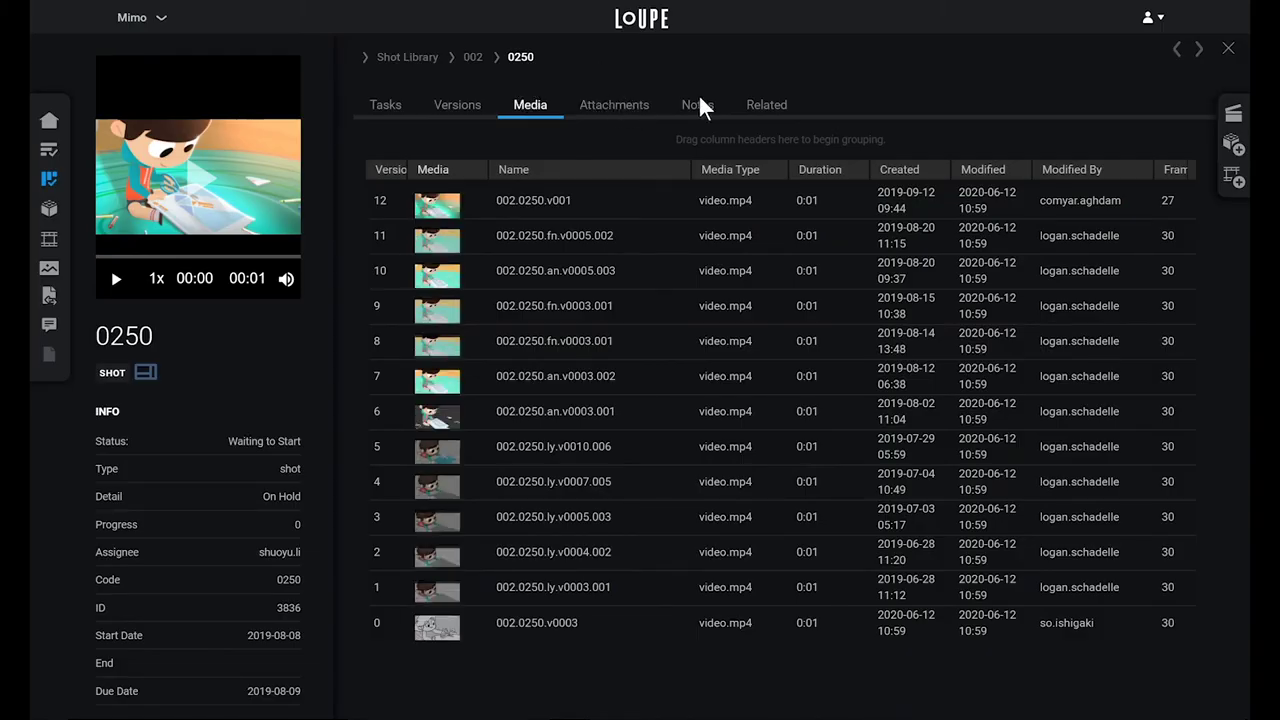
{"action": "left_click", "coordinate": [693, 112]}
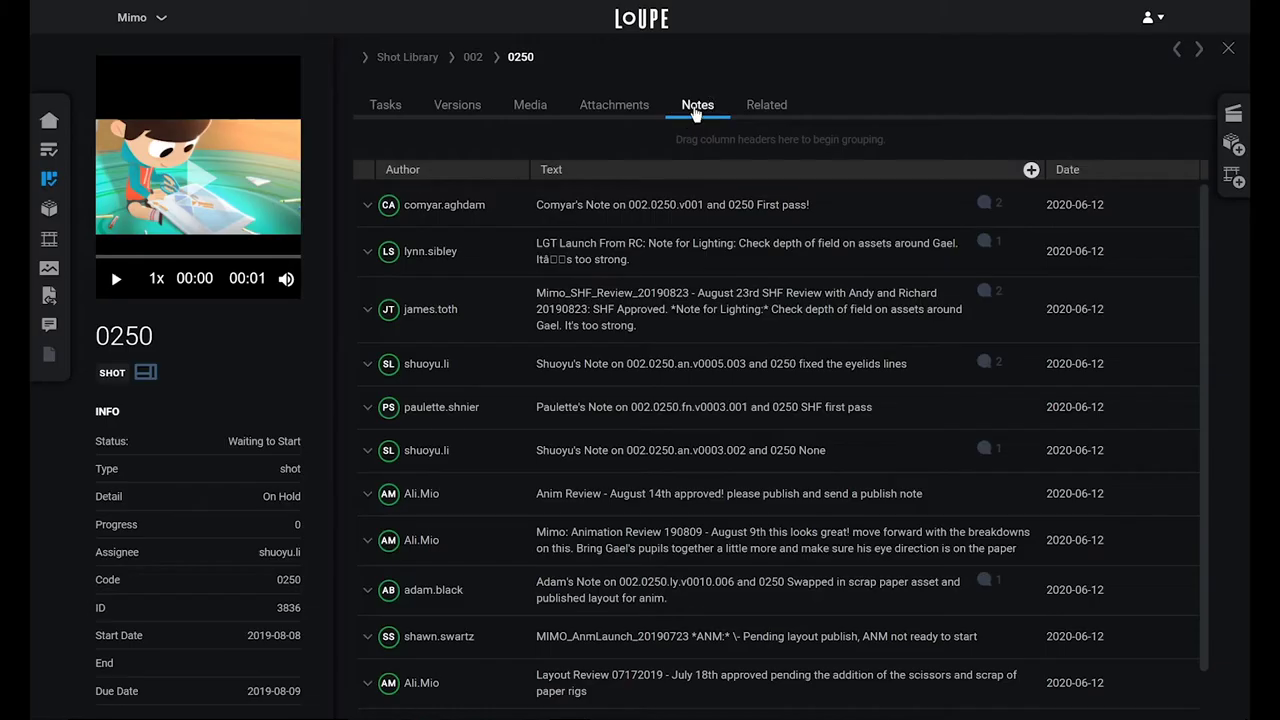
{"action": "left_click", "coordinate": [757, 110]}
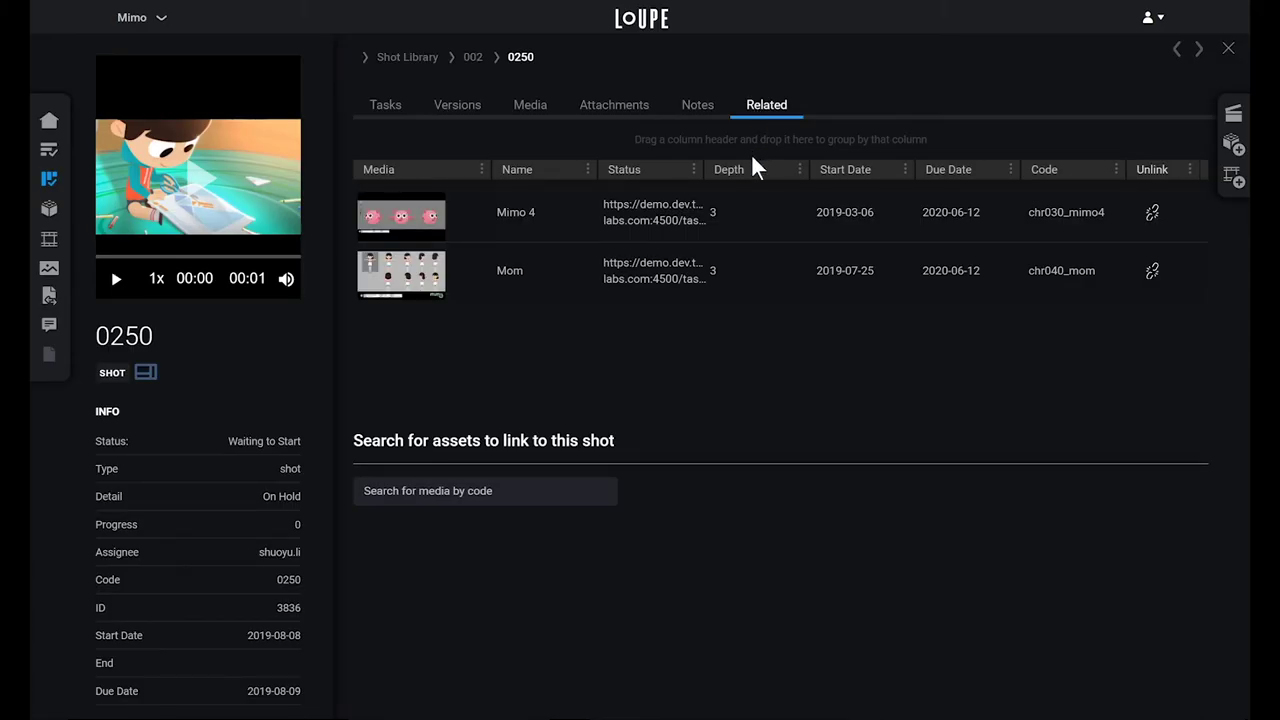
{"action": "left_click", "coordinate": [1229, 50]}
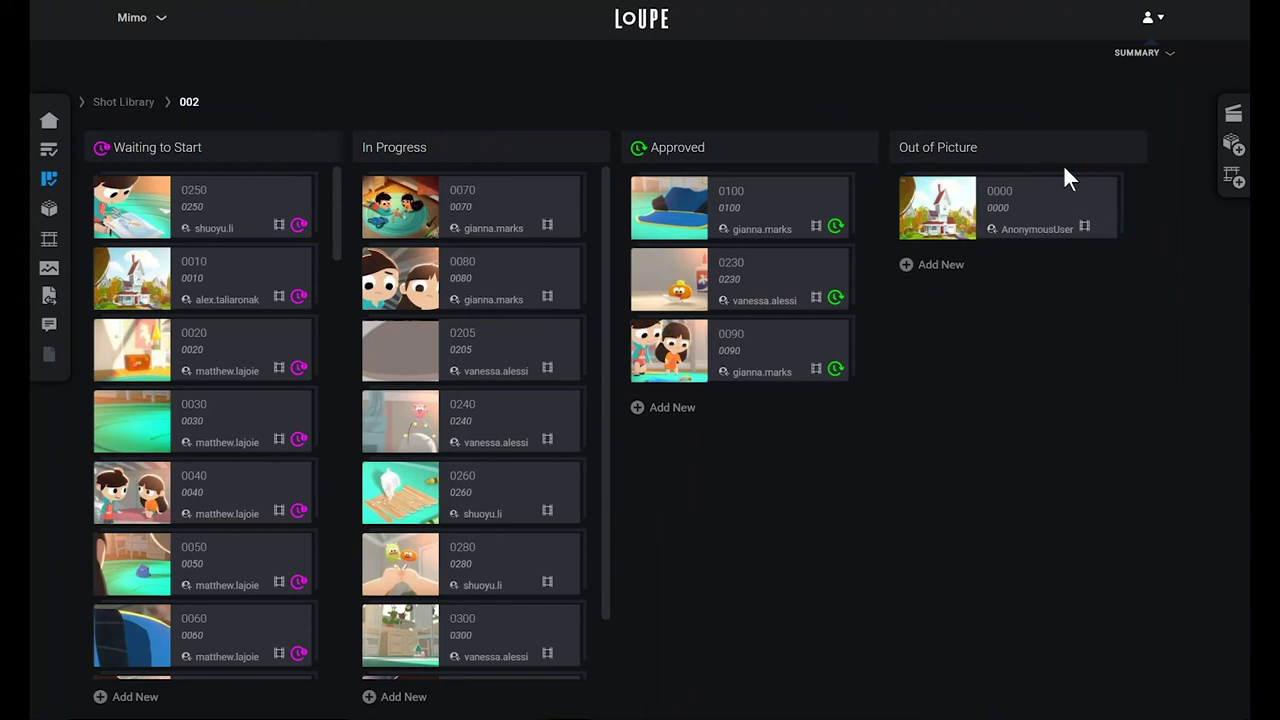
- Regroup the shot board by USER
{"action": "left_click", "coordinate": [1166, 54]}
{"action": "left_click", "coordinate": [1098, 120]}
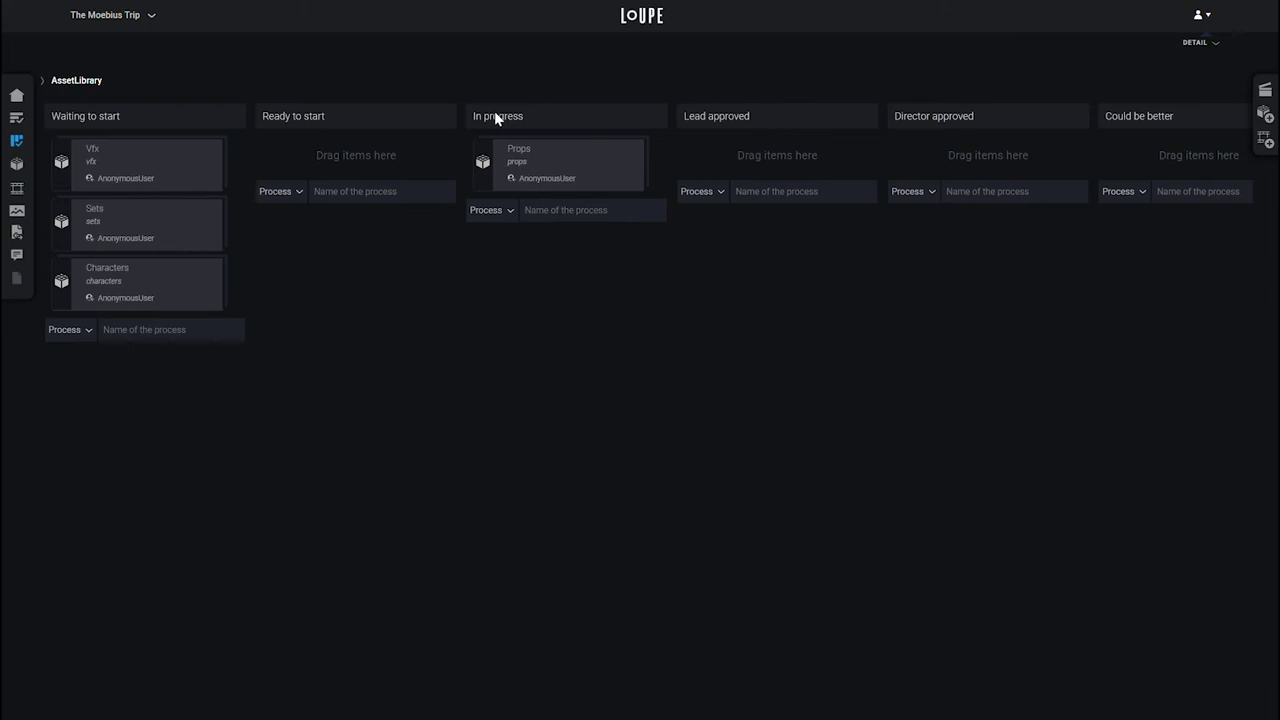
- Create a Characters asset named 'The Goat' with code chr444_goat and save it
{"action": "left_click", "coordinate": [168, 296]}
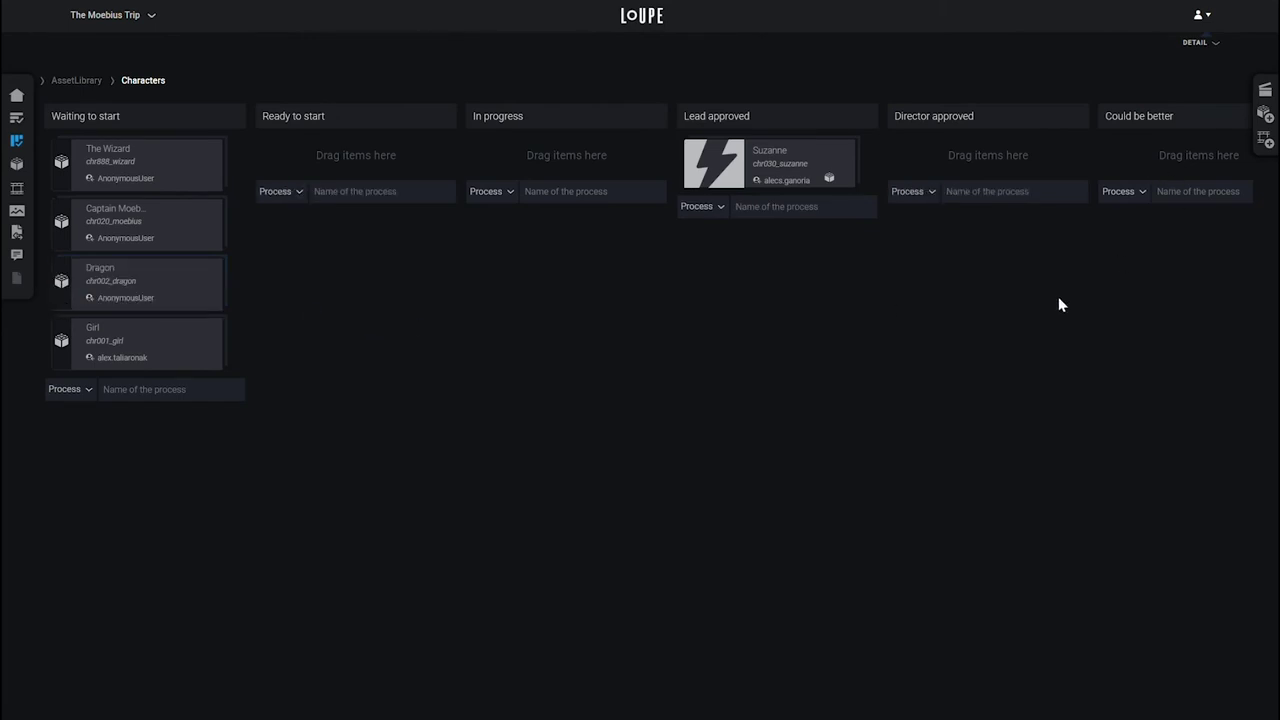
{"action": "left_click", "coordinate": [1265, 116]}
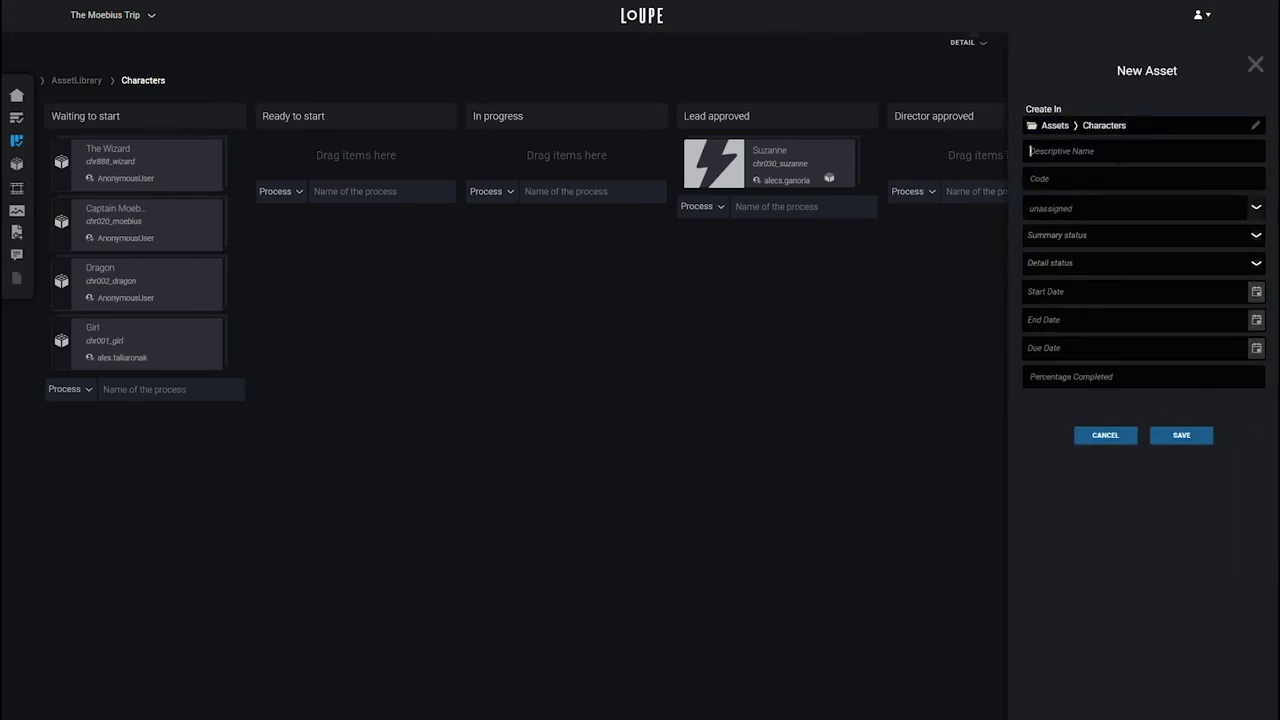
{"action": "type", "text": "The Goat"}
{"action": "key", "text": "Tab"}
{"action": "type", "text": "chr444_goat"}
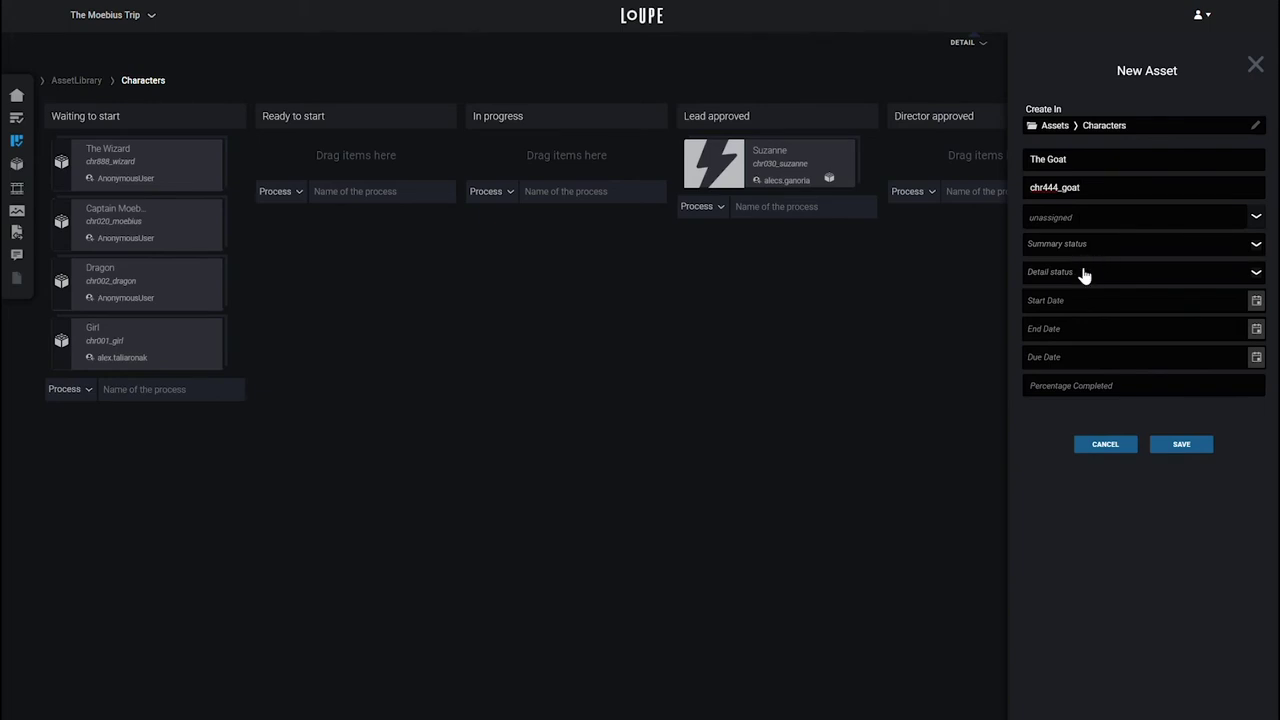
{"action": "left_click", "coordinate": [1175, 450]}
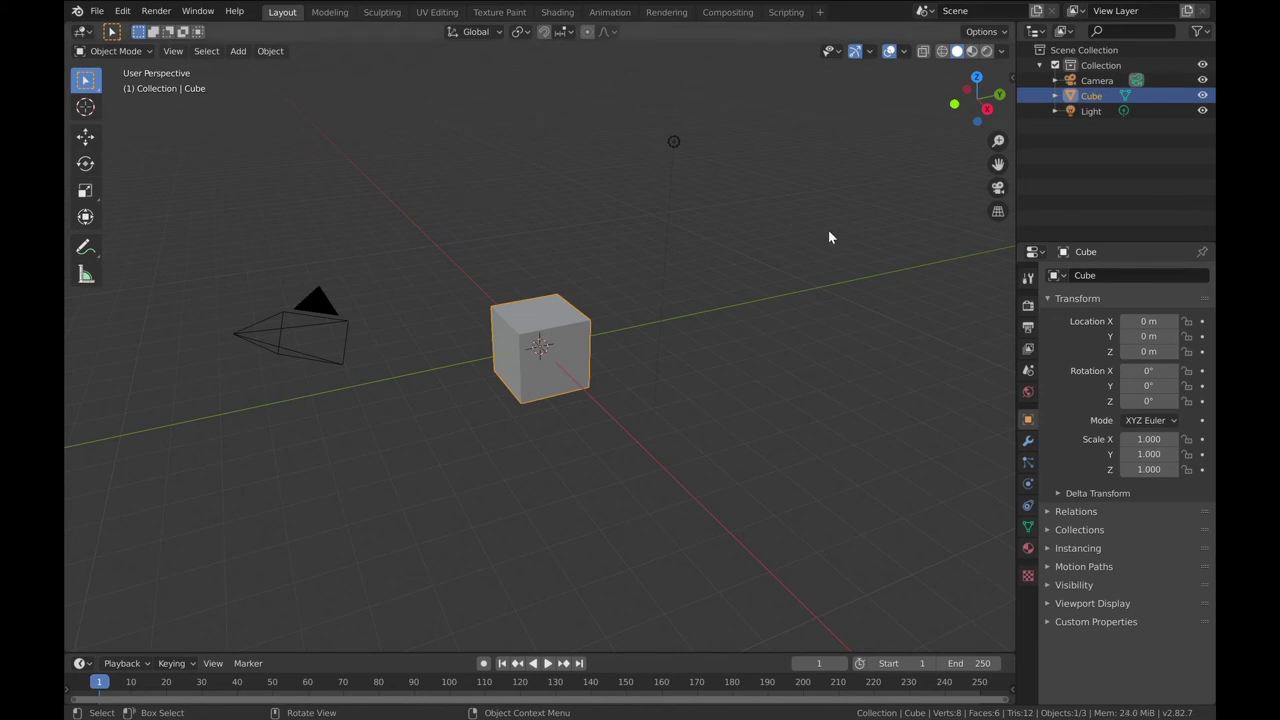
- Switch Blender's Loupe asset browser to the assets library and open the characters folder
{"action": "left_click", "coordinate": [1028, 284]}
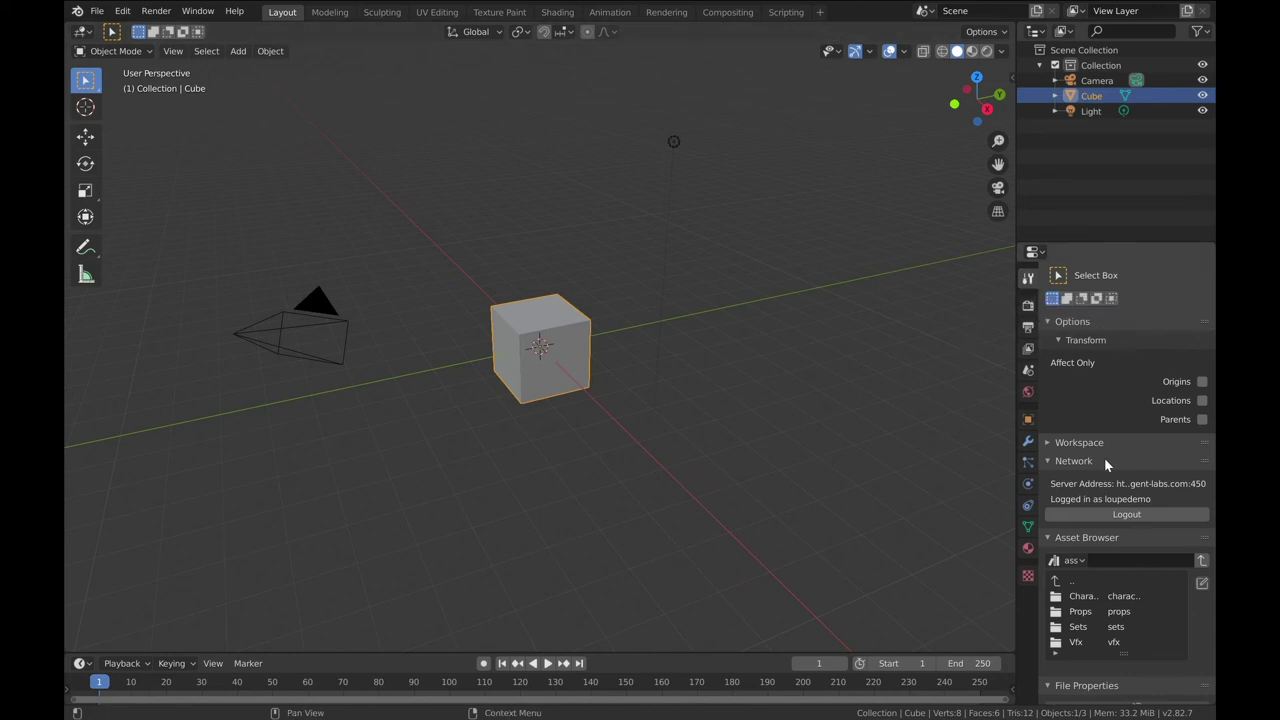
{"action": "scroll", "coordinate": [1105, 462], "scroll_direction": "down", "scroll_amount": 5}
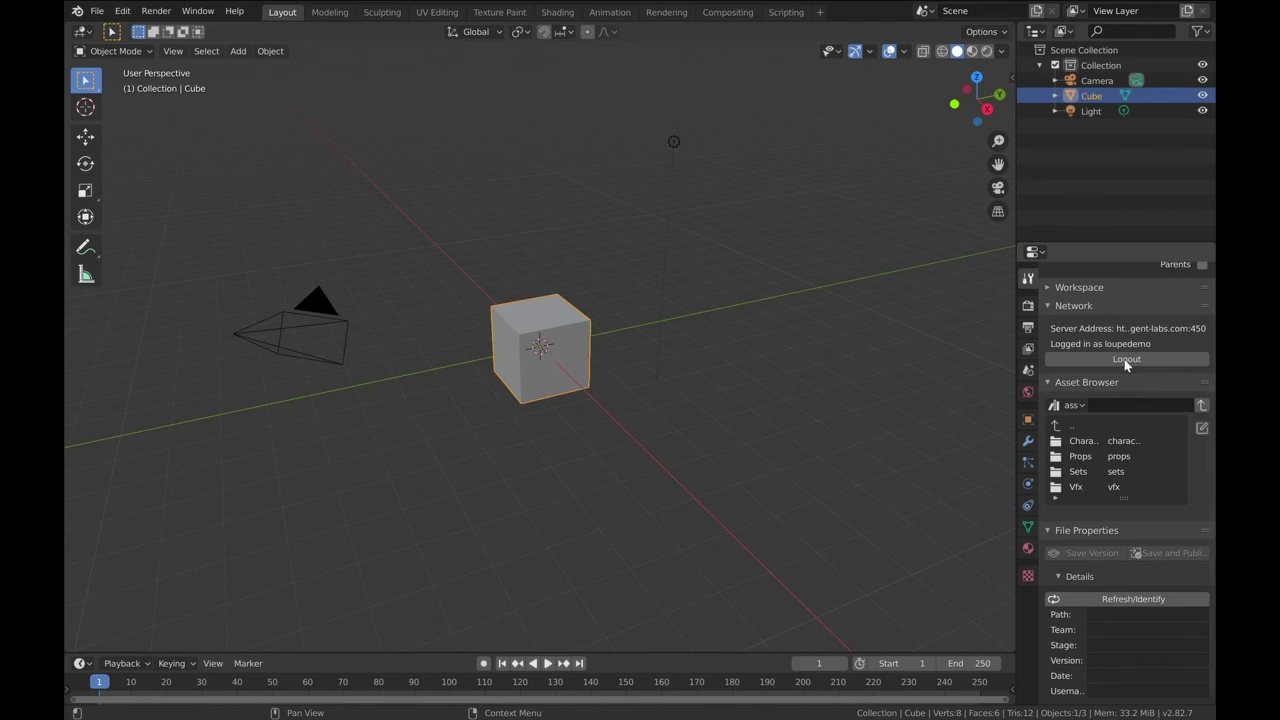
{"action": "left_click", "coordinate": [1078, 404]}
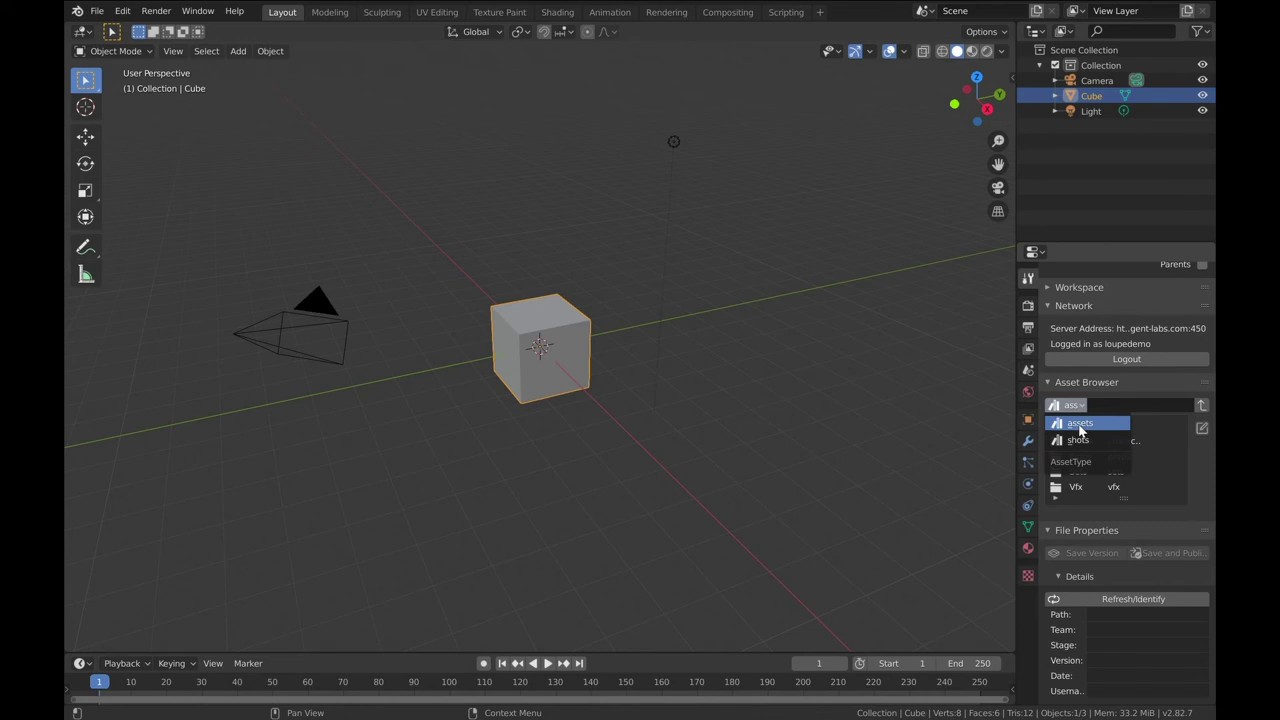
{"action": "left_click", "coordinate": [1079, 426]}
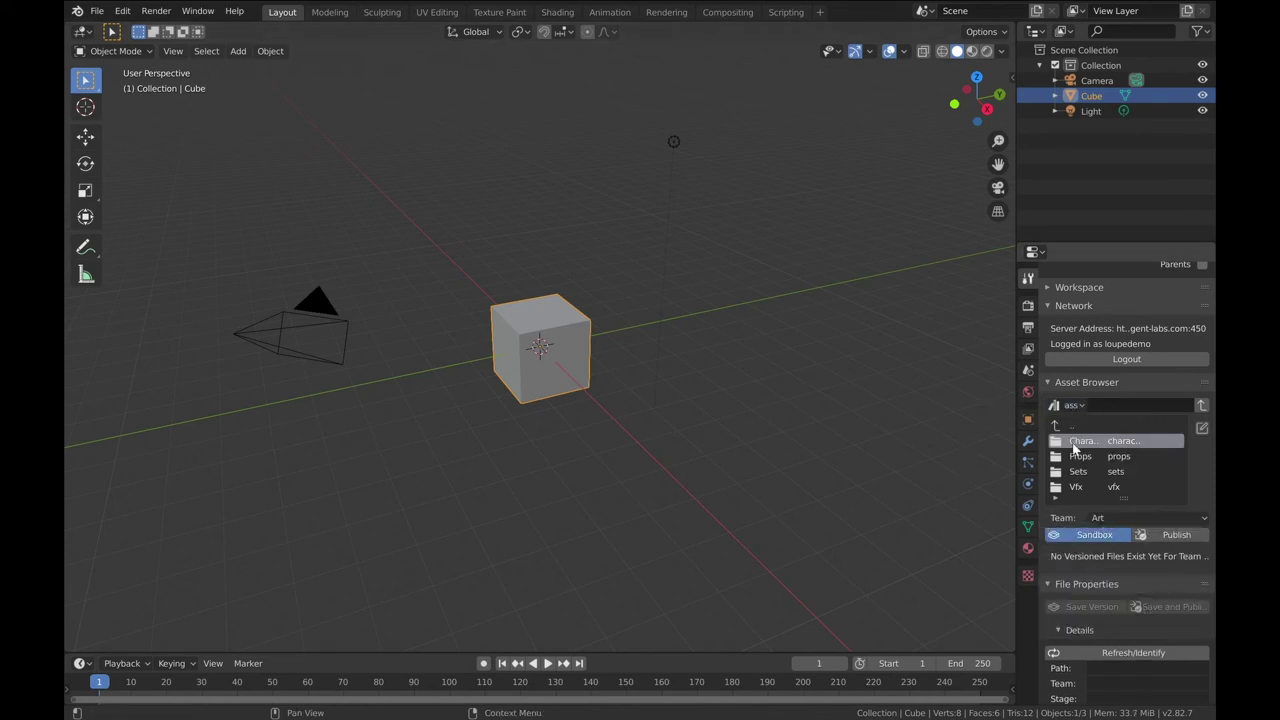
{"action": "double_click", "coordinate": [1074, 446]}
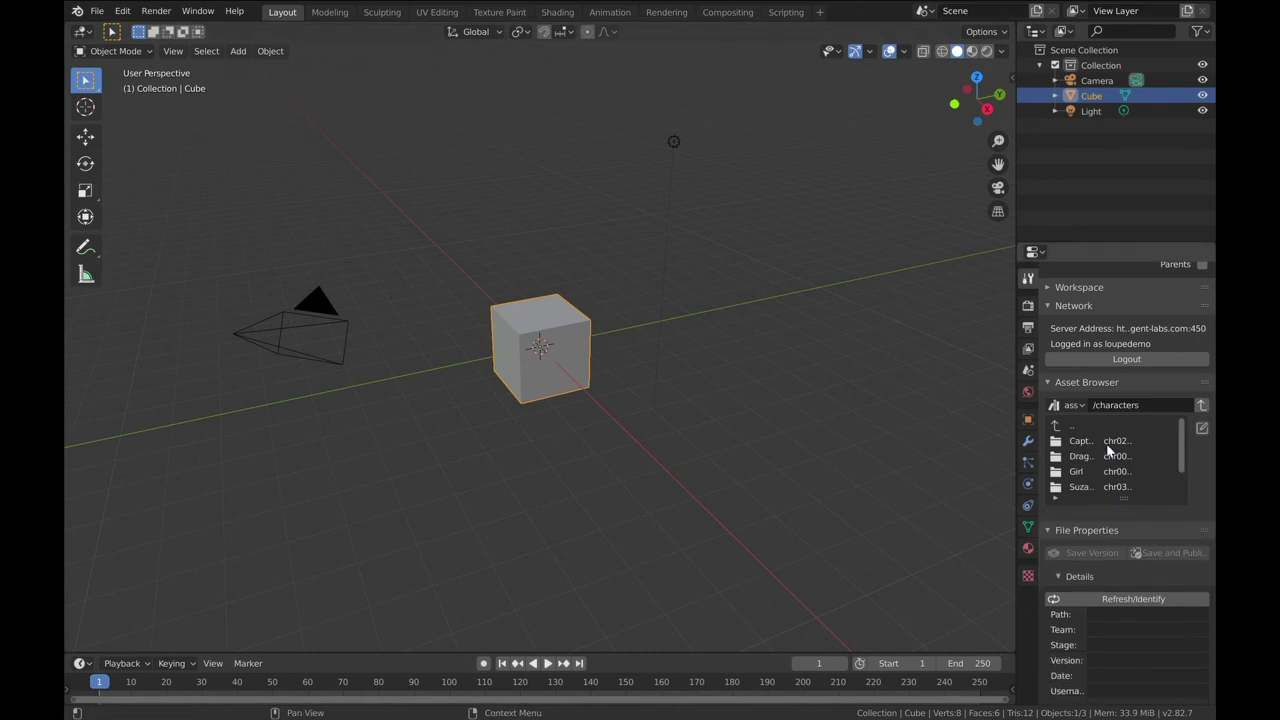
- Select Suzanne, filter versions to the Modeling team, and open version 0002
{"action": "scroll", "coordinate": [1108, 452], "scroll_direction": "down", "scroll_amount": 1}
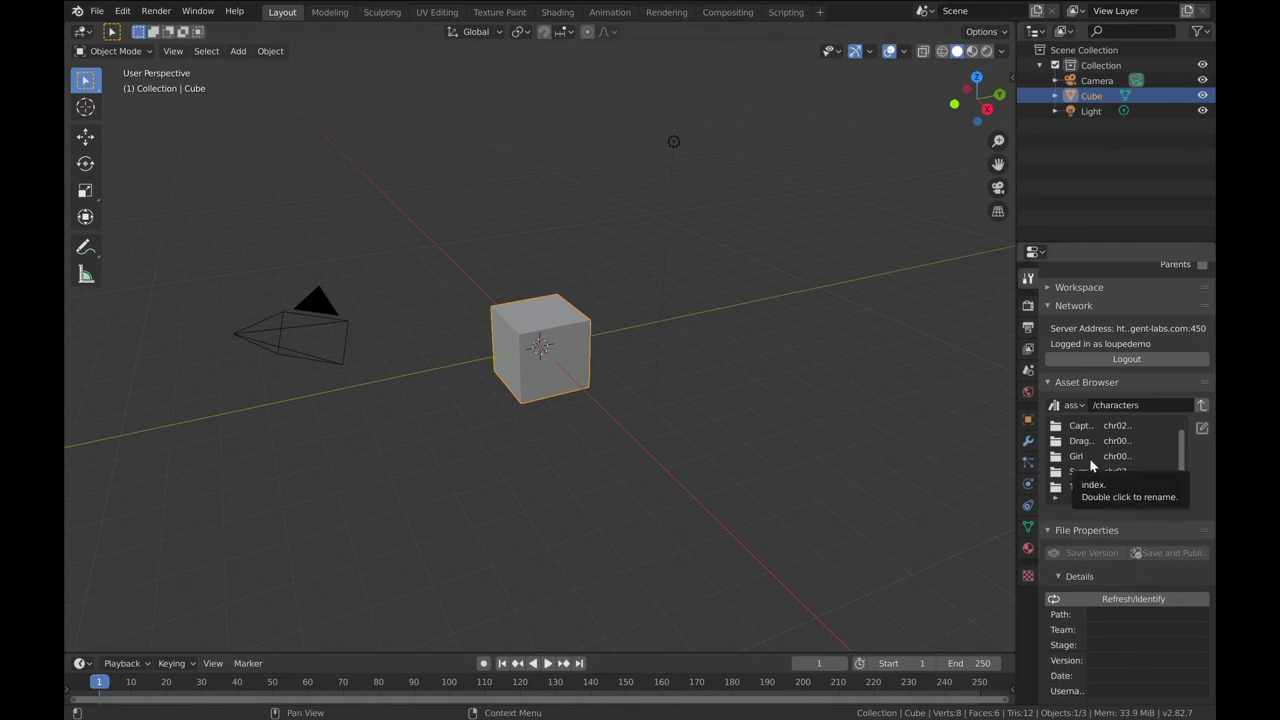
{"action": "scroll", "coordinate": [1089, 458], "scroll_direction": "down", "scroll_amount": 1}
{"action": "left_click", "coordinate": [1078, 458]}
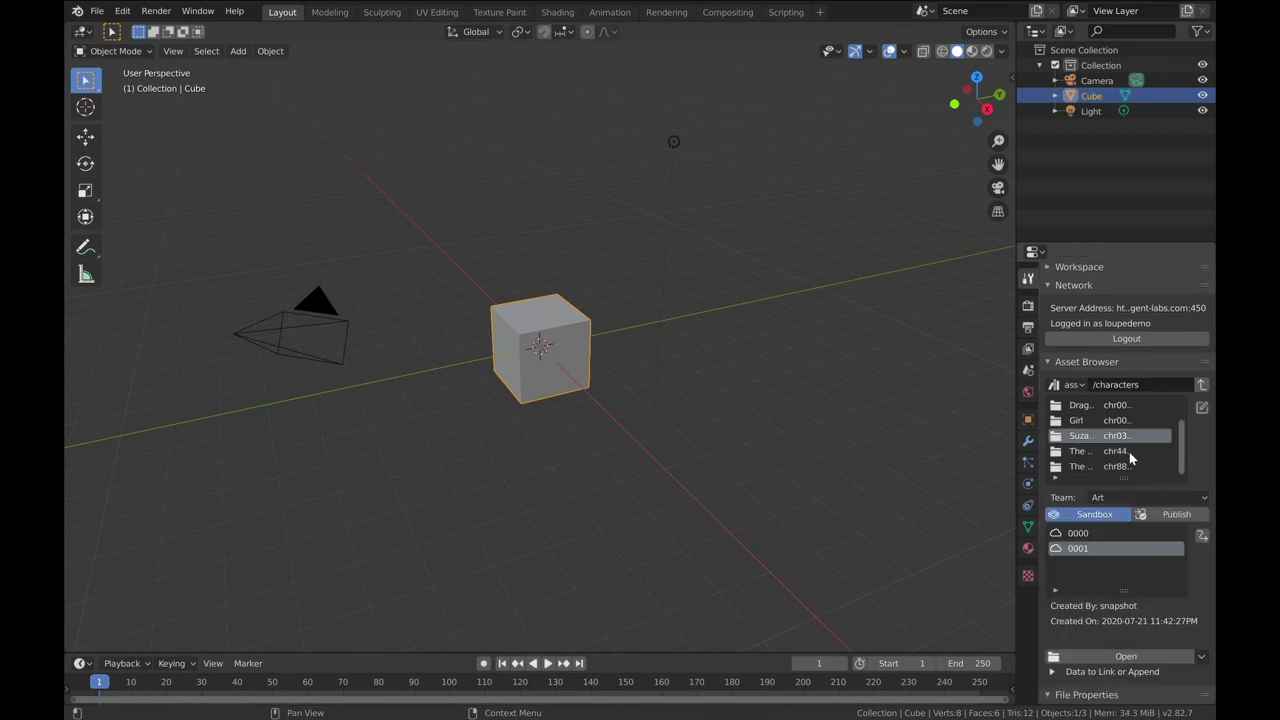
{"action": "left_click", "coordinate": [1124, 499]}
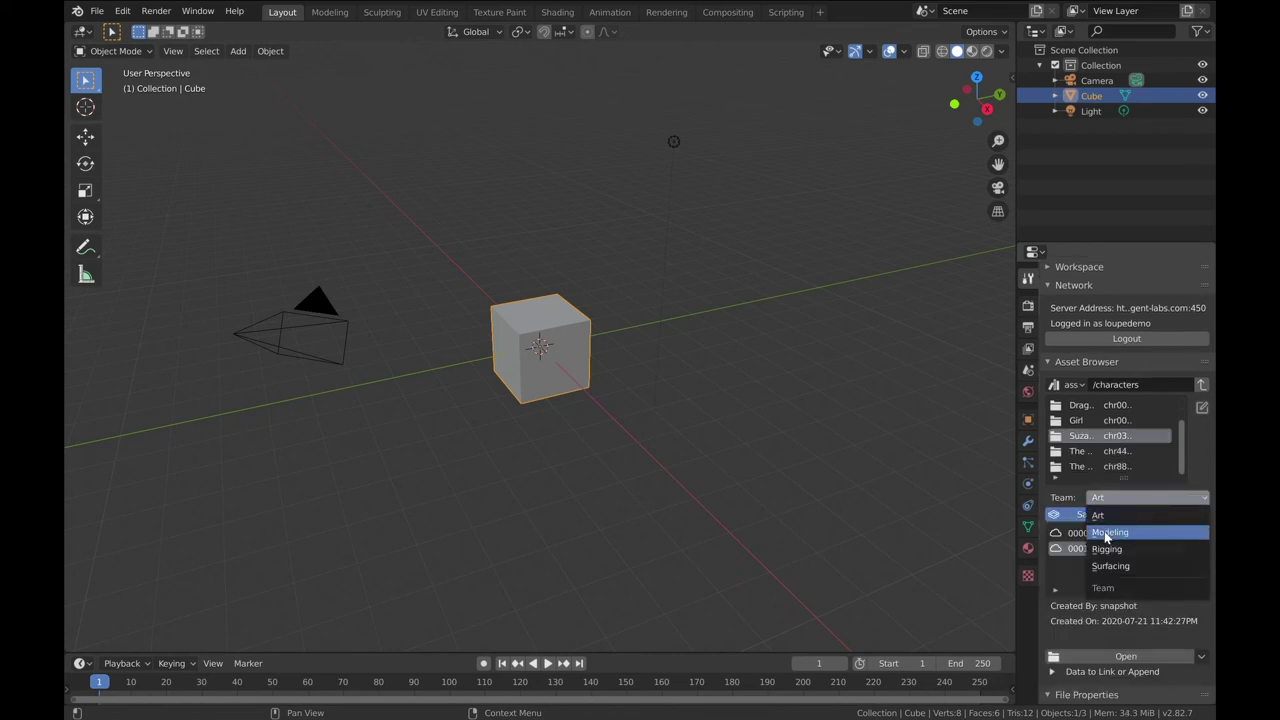
{"action": "left_click", "coordinate": [1106, 535]}
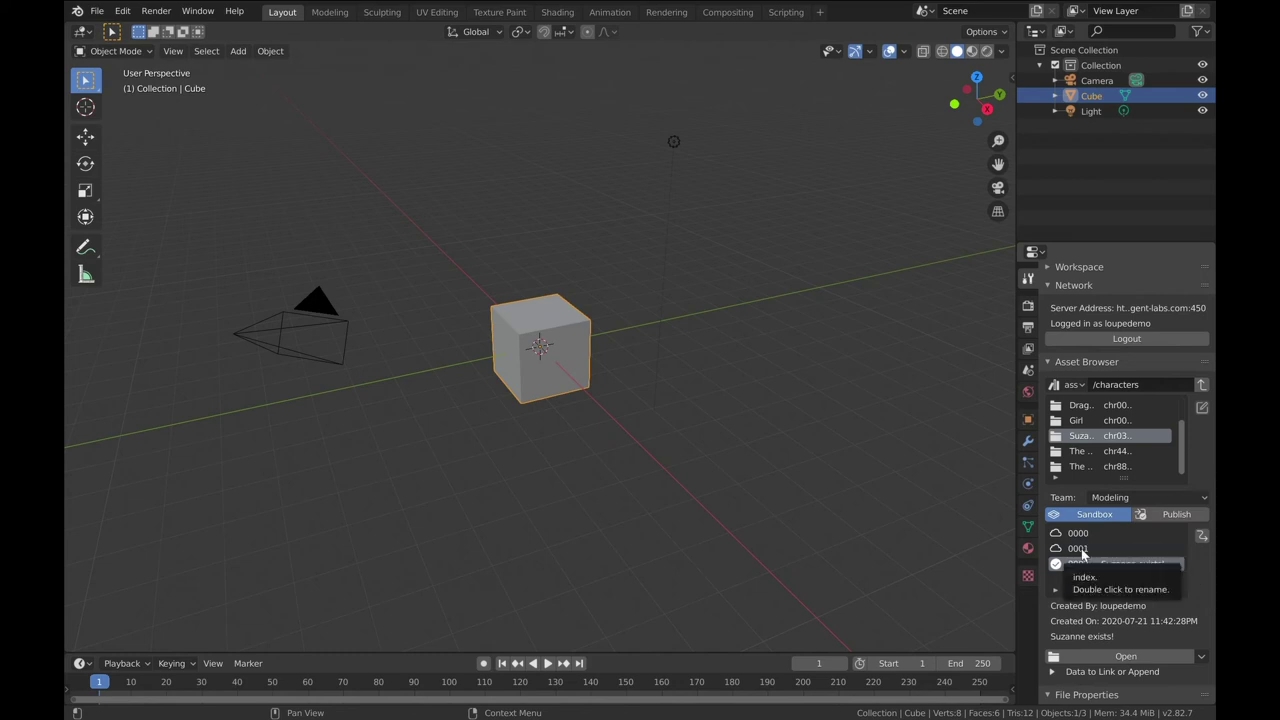
{"action": "scroll", "coordinate": [1081, 550], "scroll_direction": "down", "scroll_amount": 2}
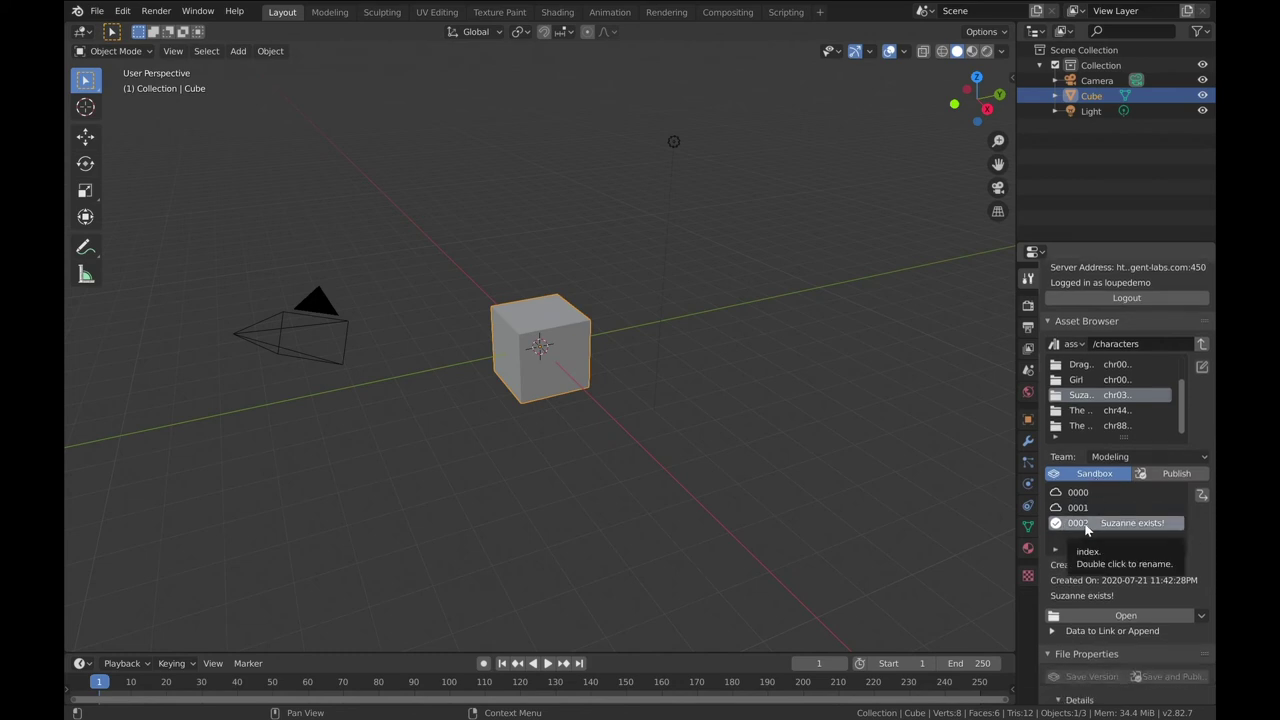
{"action": "left_click", "coordinate": [1126, 615]}
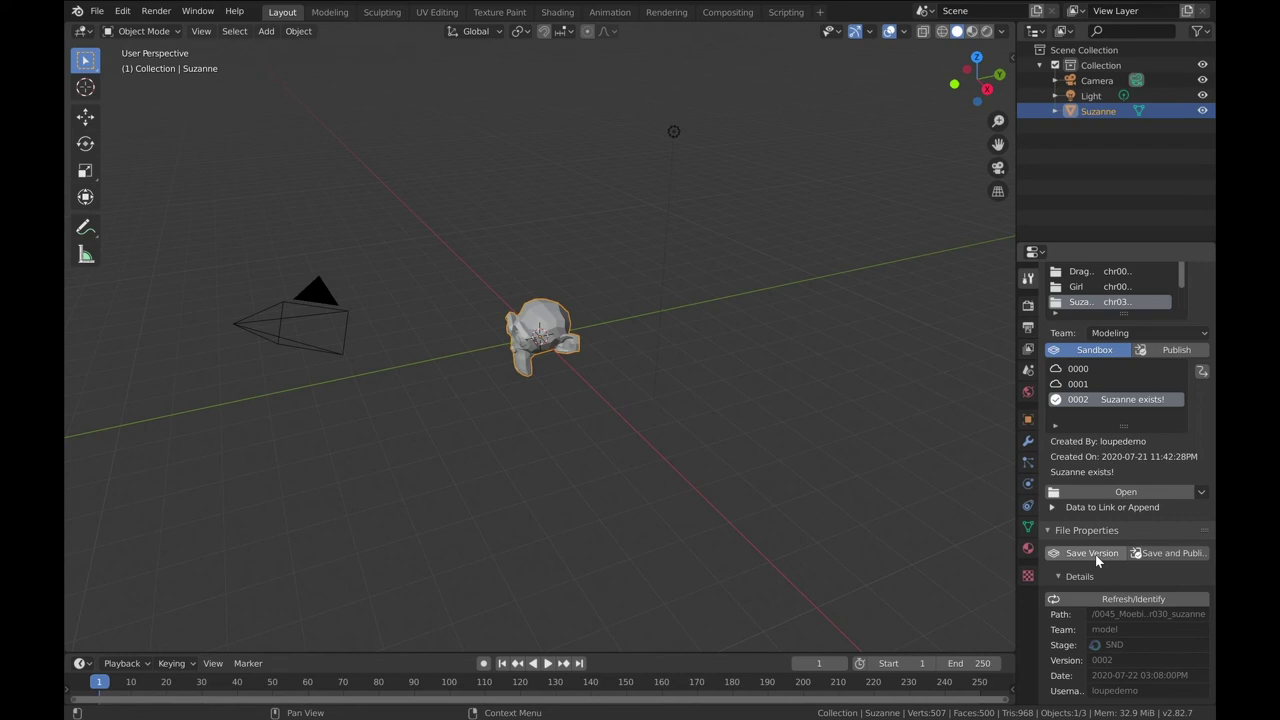
{"action": "left_click", "coordinate": [266, 31]}
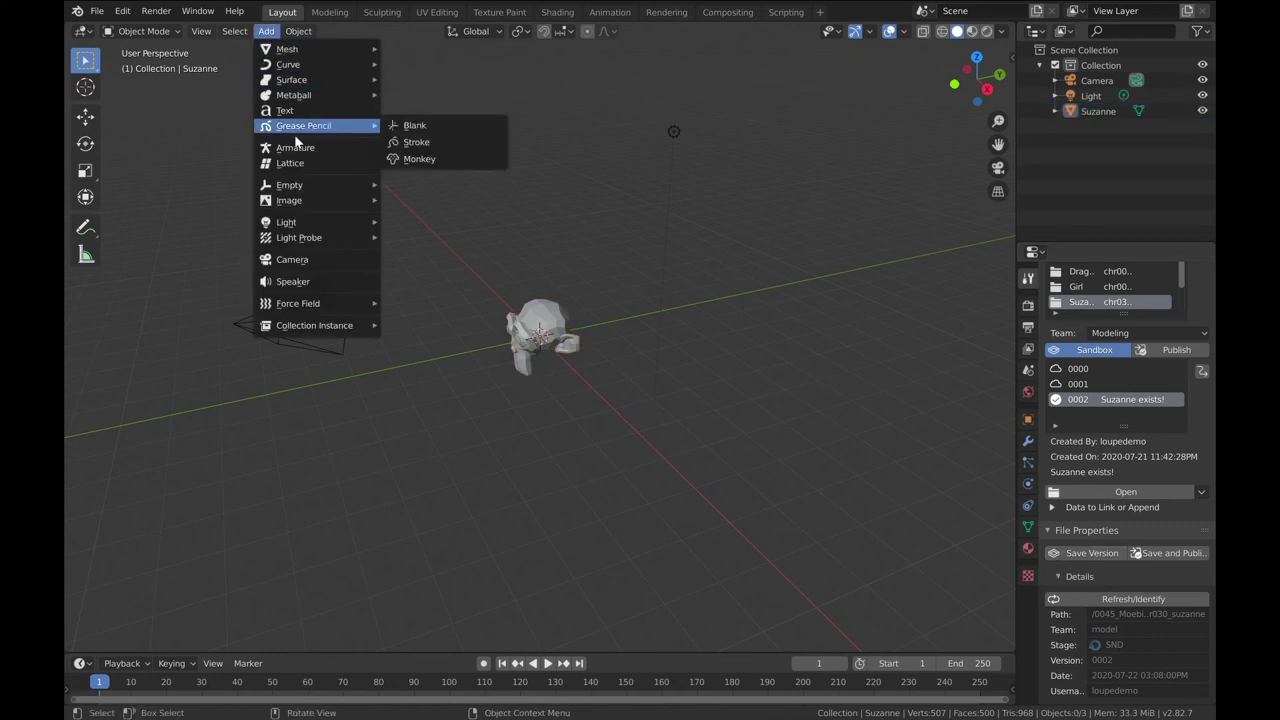
- Add a point light and a camera to the Suzanne scene
{"action": "mouse_move", "coordinate": [302, 224]}
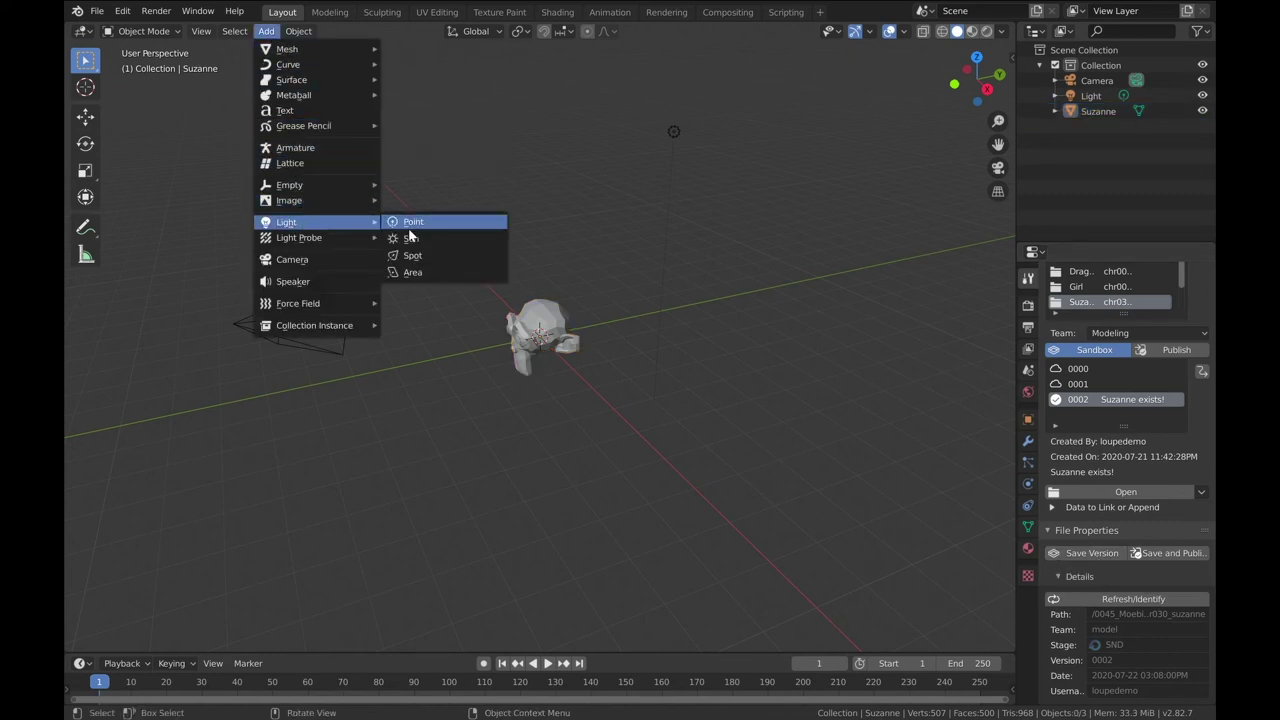
{"action": "left_click", "coordinate": [411, 228]}
{"action": "left_click", "coordinate": [266, 31]}
{"action": "left_click", "coordinate": [318, 260]}
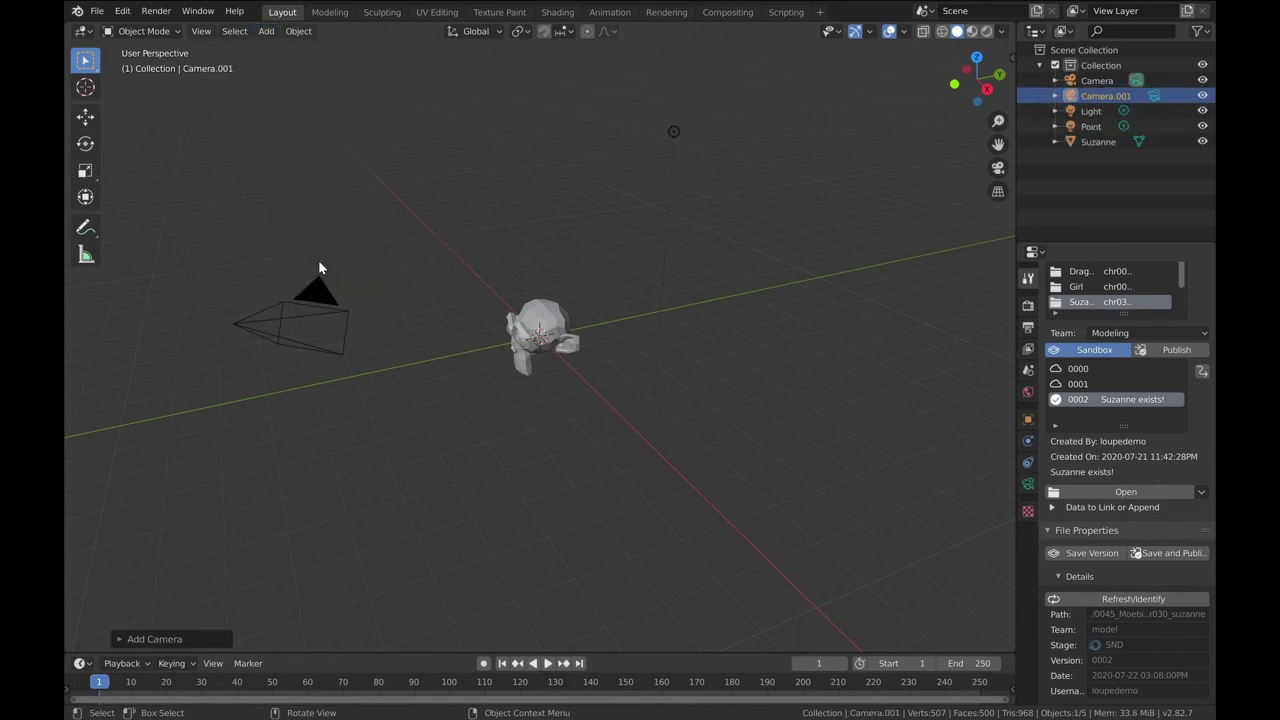
- Save the scene to Loupe as version 0003 with comment 'Latest and greatest'
{"action": "left_click", "coordinate": [1097, 553]}
{"action": "left_click", "coordinate": [1002, 630]}
{"action": "type", "text": "Lates"}
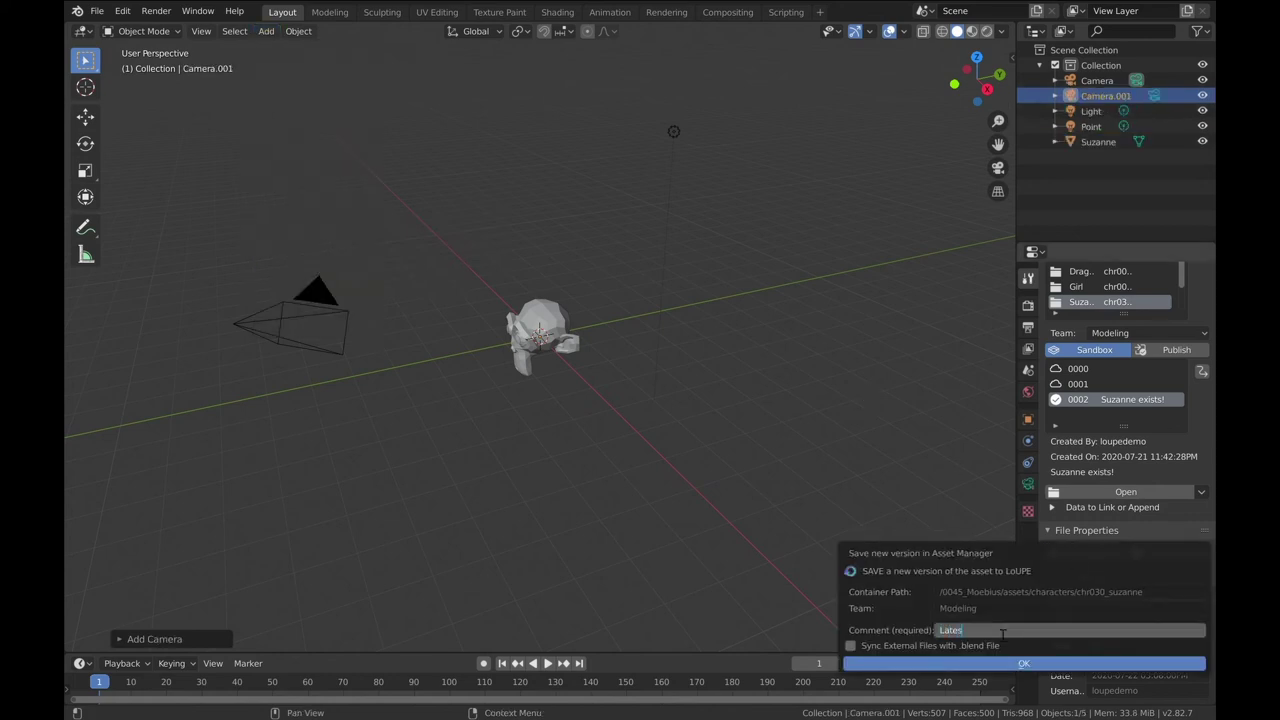
{"action": "type", "text": "t and greatest"}
{"action": "left_click", "coordinate": [1022, 664]}
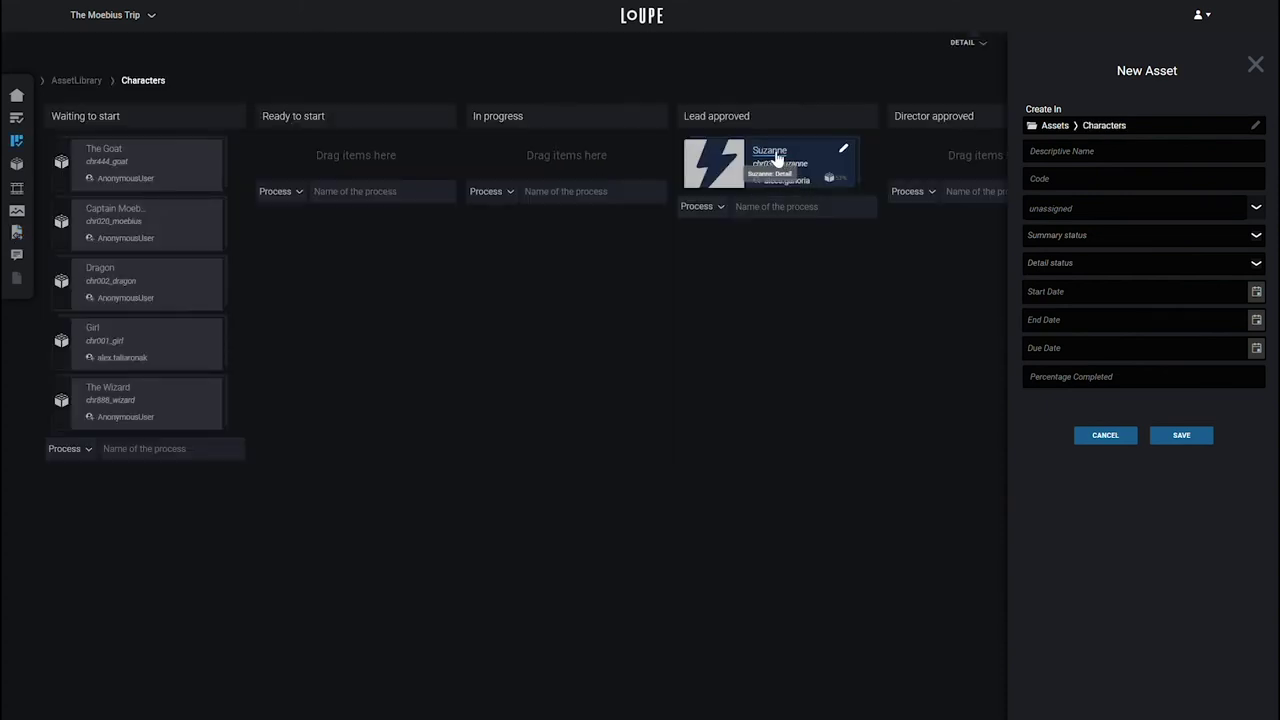
- Open Suzanne's Versions list in Loupe and sort it by Department
{"action": "left_click", "coordinate": [776, 157]}
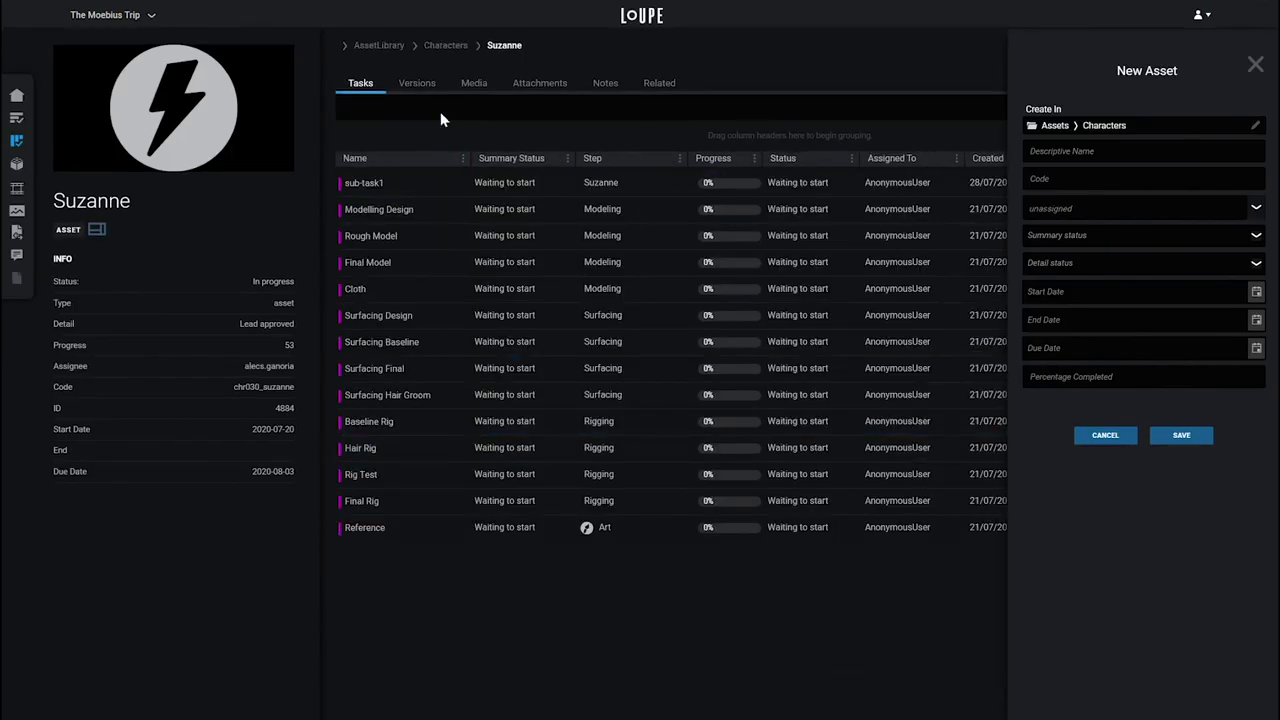
{"action": "left_click", "coordinate": [418, 88]}
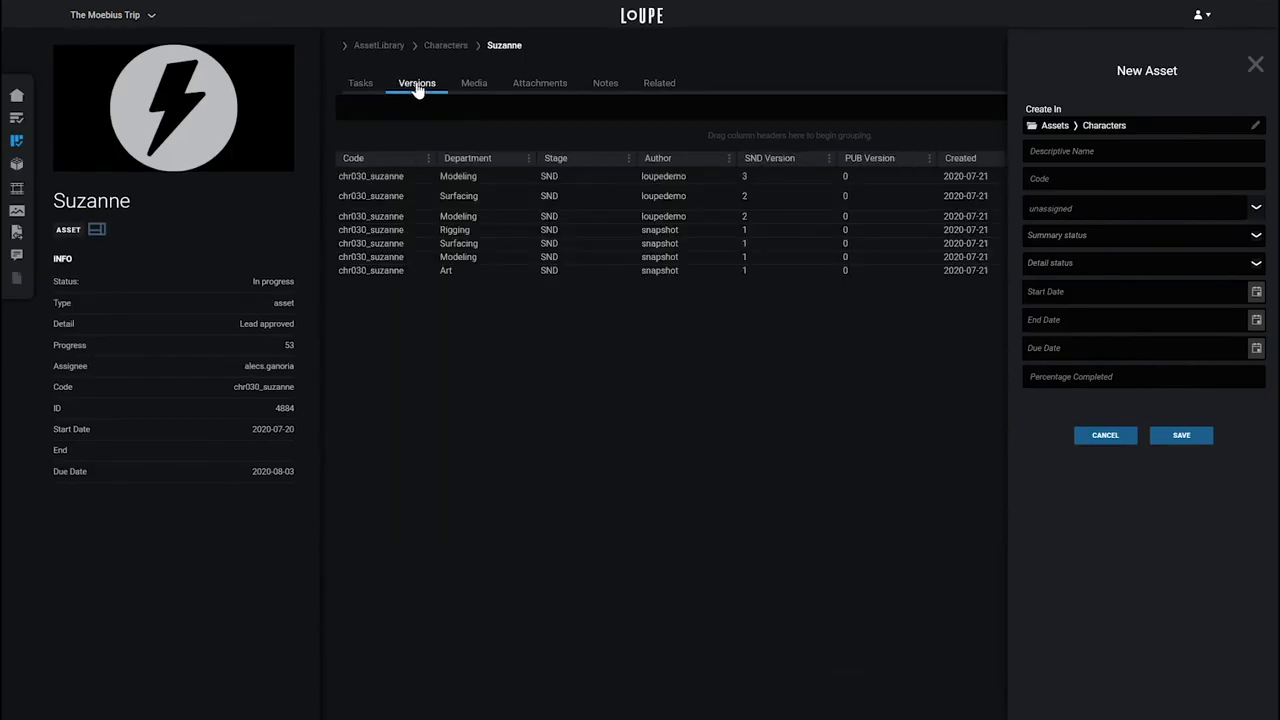
{"action": "left_click", "coordinate": [477, 160]}
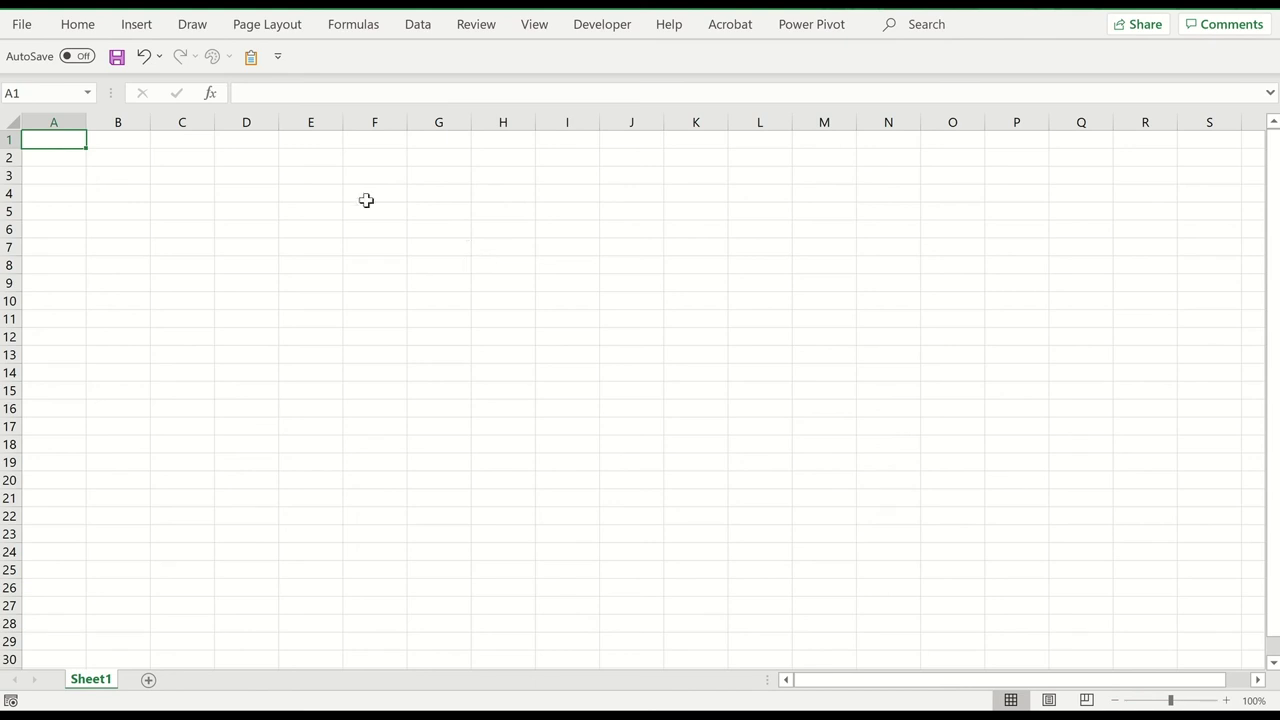
{"action": "left_click", "coordinate": [418, 27]}
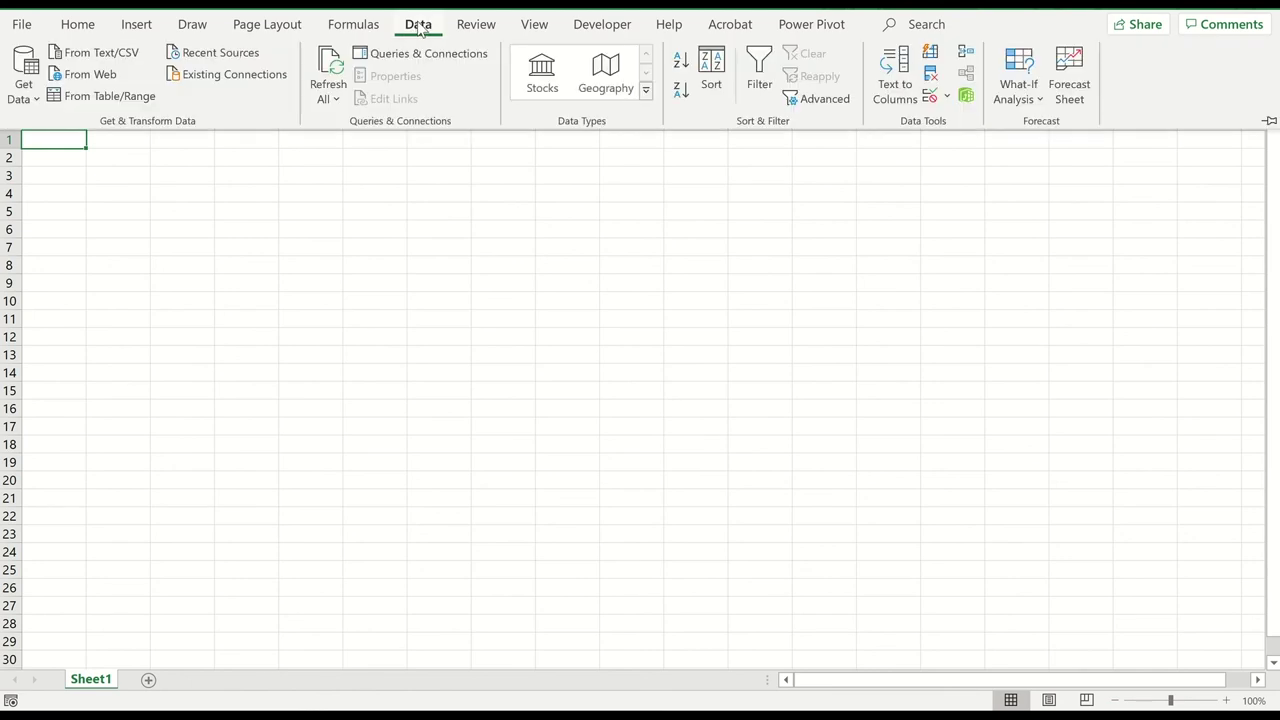
{"action": "left_click", "coordinate": [23, 85]}
{"action": "mouse_move", "coordinate": [145, 345]}
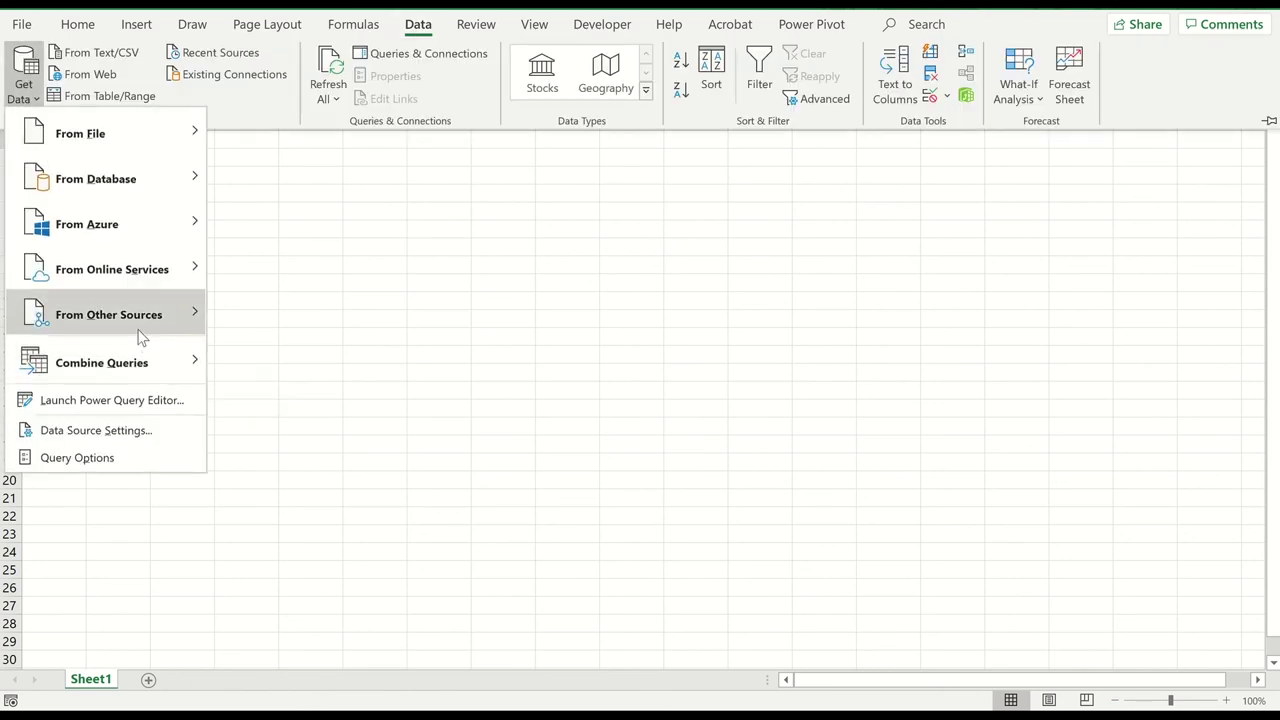
{"action": "mouse_move", "coordinate": [142, 318]}
{"action": "left_click", "coordinate": [337, 436]}
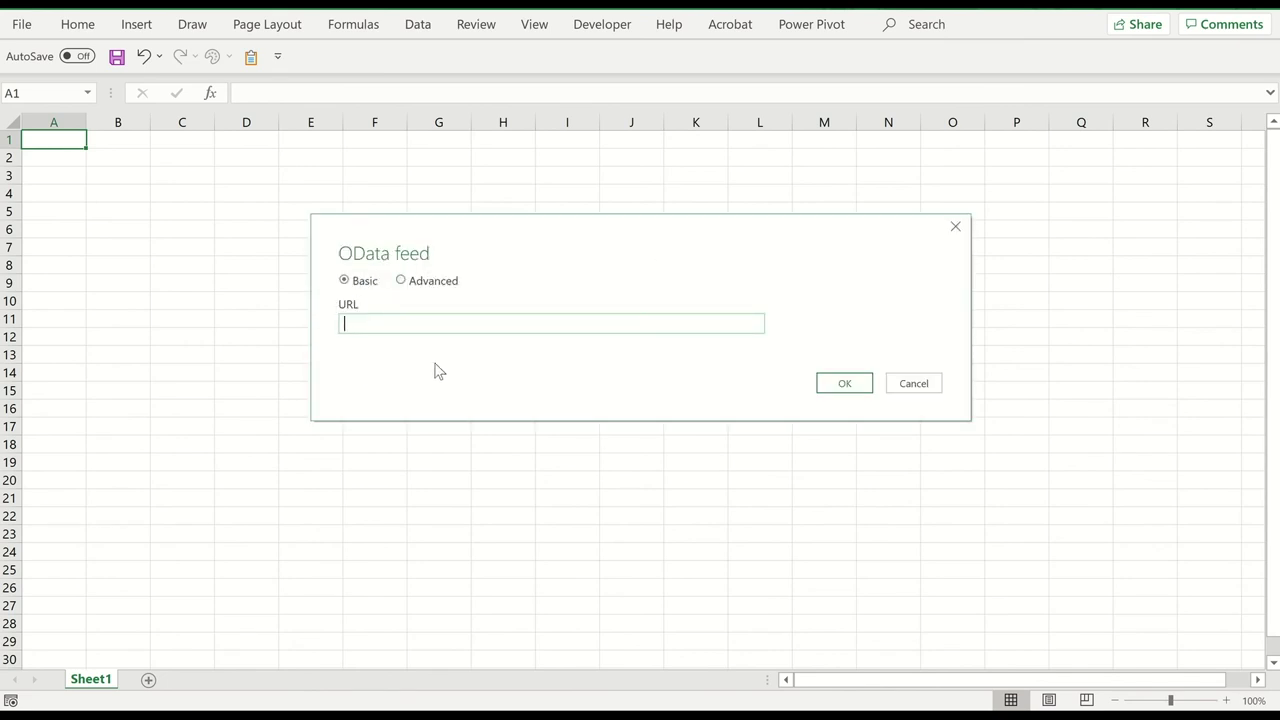
{"action": "left_click", "coordinate": [391, 323]}
{"action": "type", "text": "http://dev-tor-08vip3.tangent-animation.com:4500/odata.svc"}
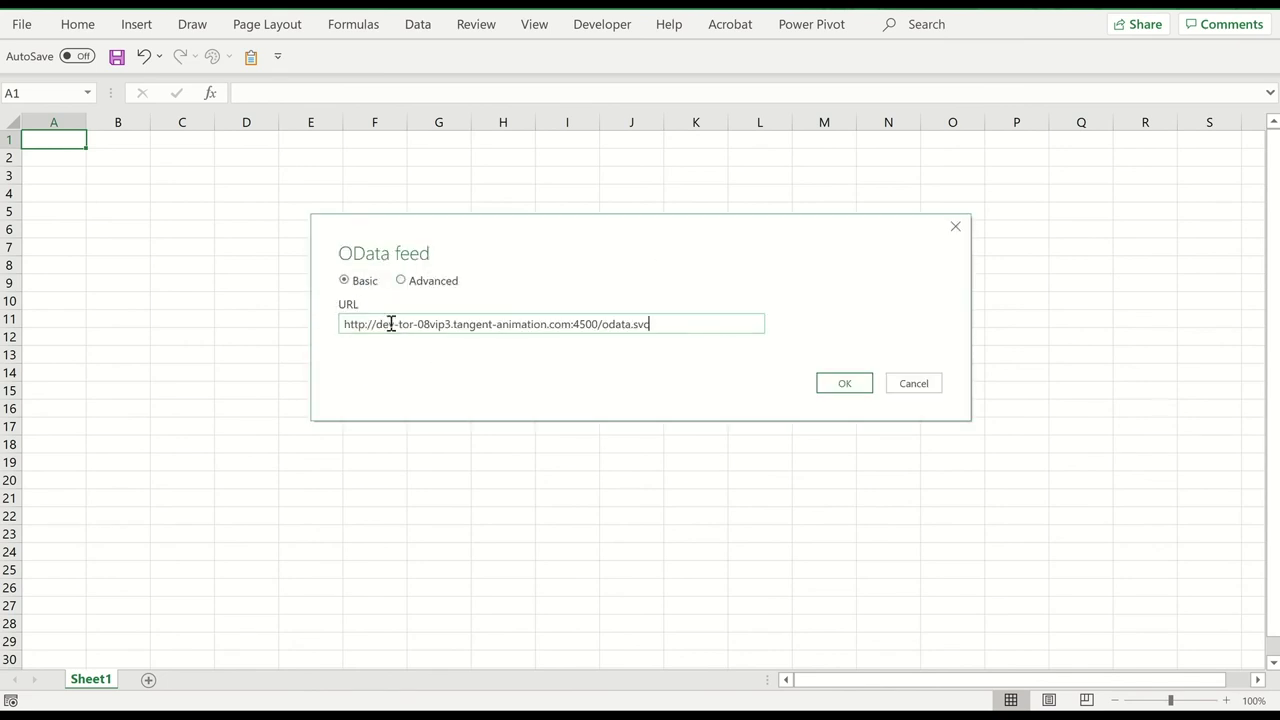
{"action": "left_click", "coordinate": [840, 384]}
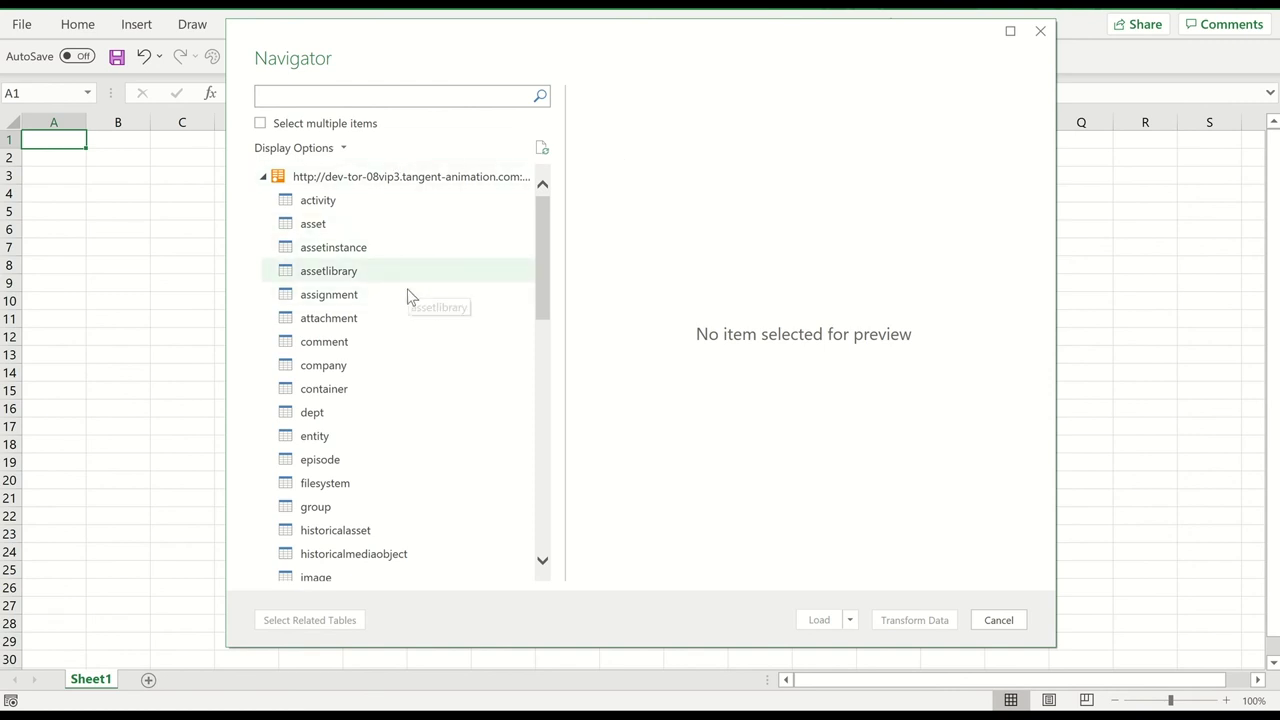
- Preview the assetlibrary table and enable selecting multiple tables in the Navigator
{"action": "left_click", "coordinate": [362, 280]}
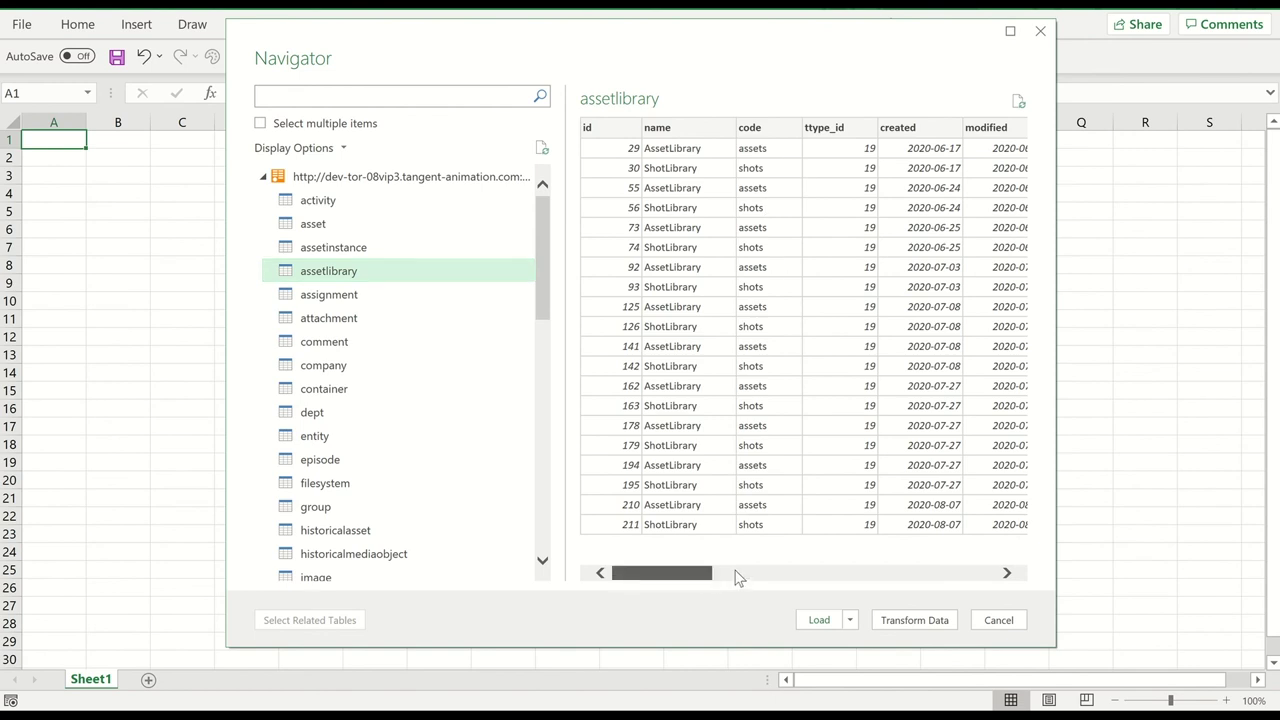
{"action": "mouse_move", "coordinate": [735, 578]}
{"action": "left_mouse_down"}
{"action": "mouse_move", "coordinate": [840, 578]}
{"action": "mouse_move", "coordinate": [751, 591]}
{"action": "left_mouse_up"}
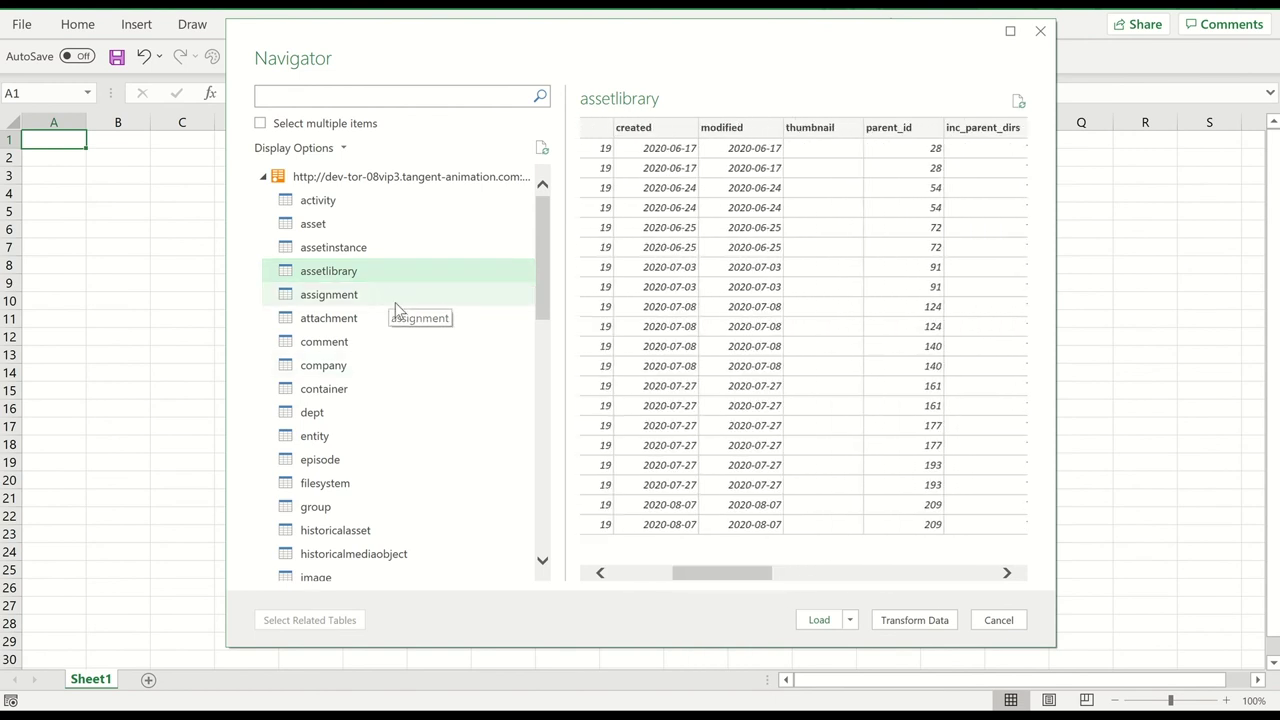
{"action": "left_click", "coordinate": [261, 124]}
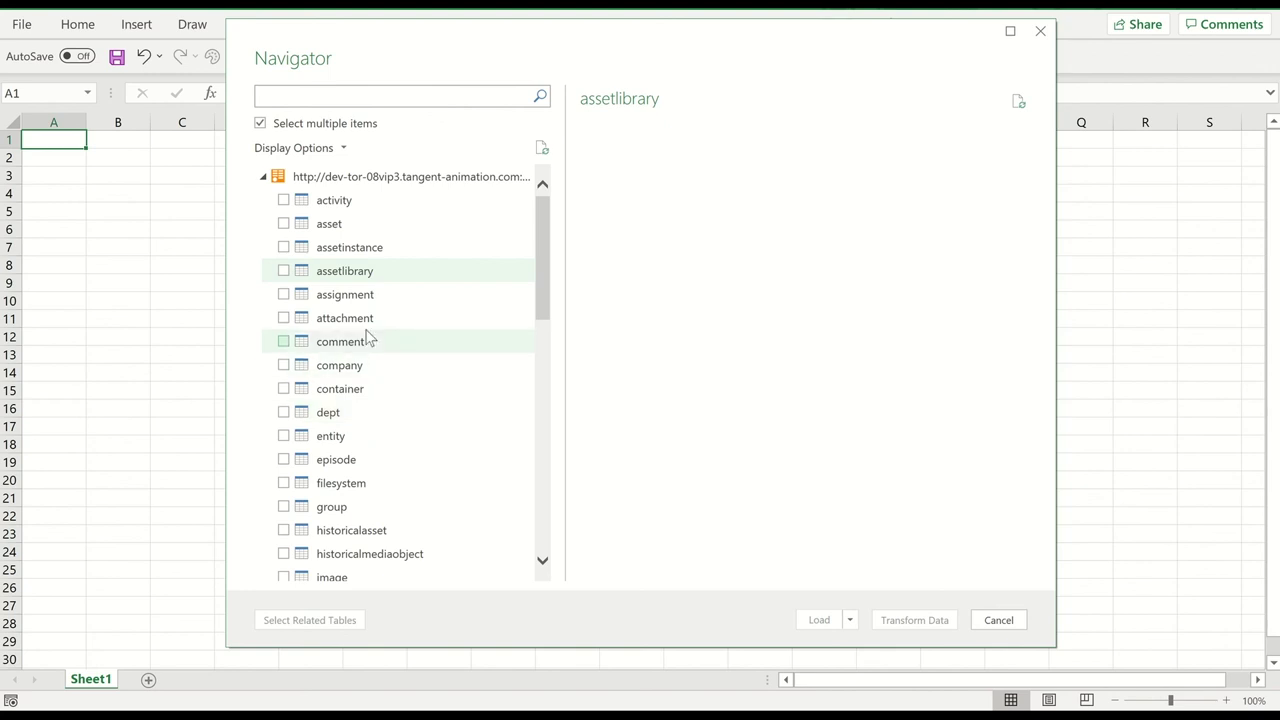
- Search 'task', tick the task and taskstatus tables, and send them to Power Query Editor
{"action": "left_click", "coordinate": [334, 95]}
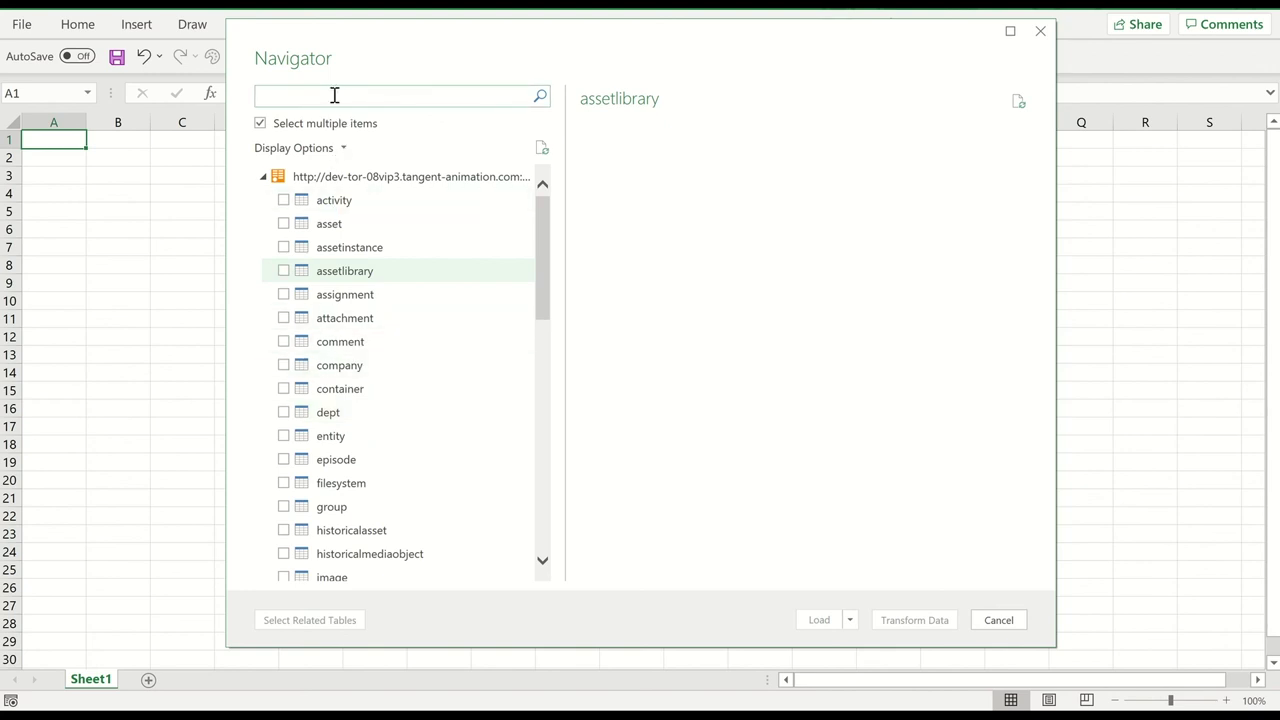
{"action": "type", "text": "task"}
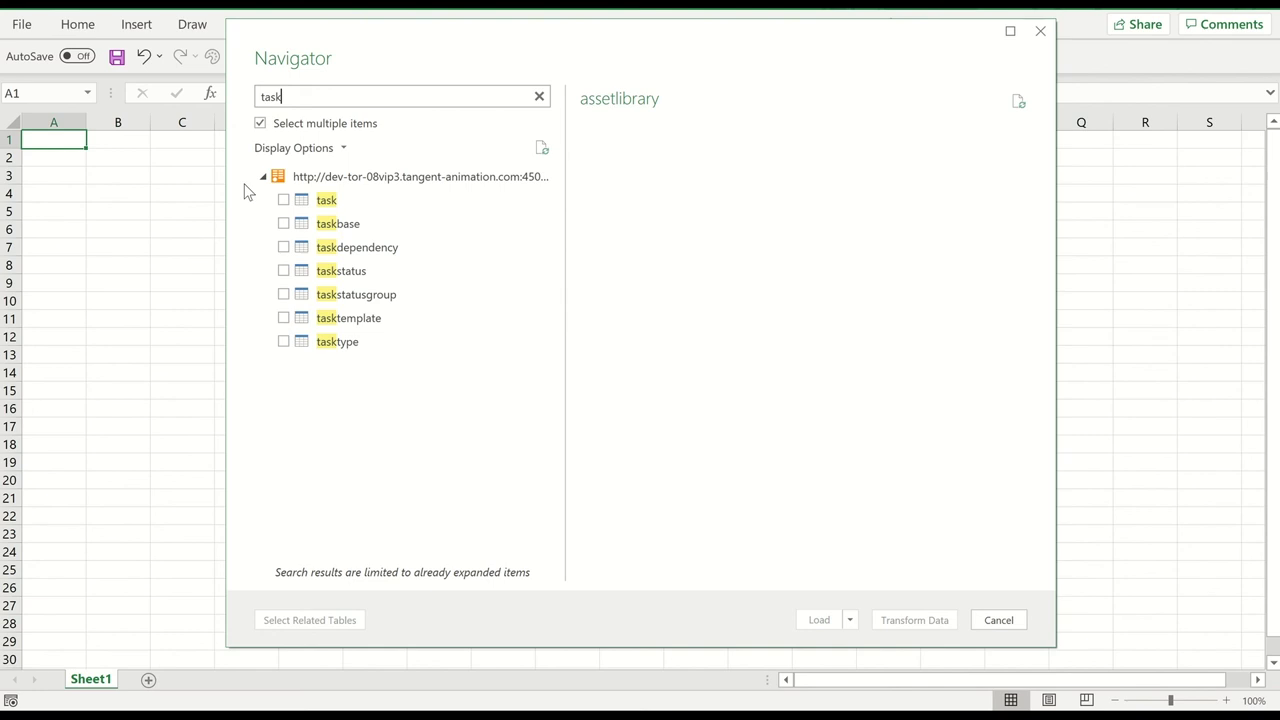
{"action": "left_click", "coordinate": [283, 200]}
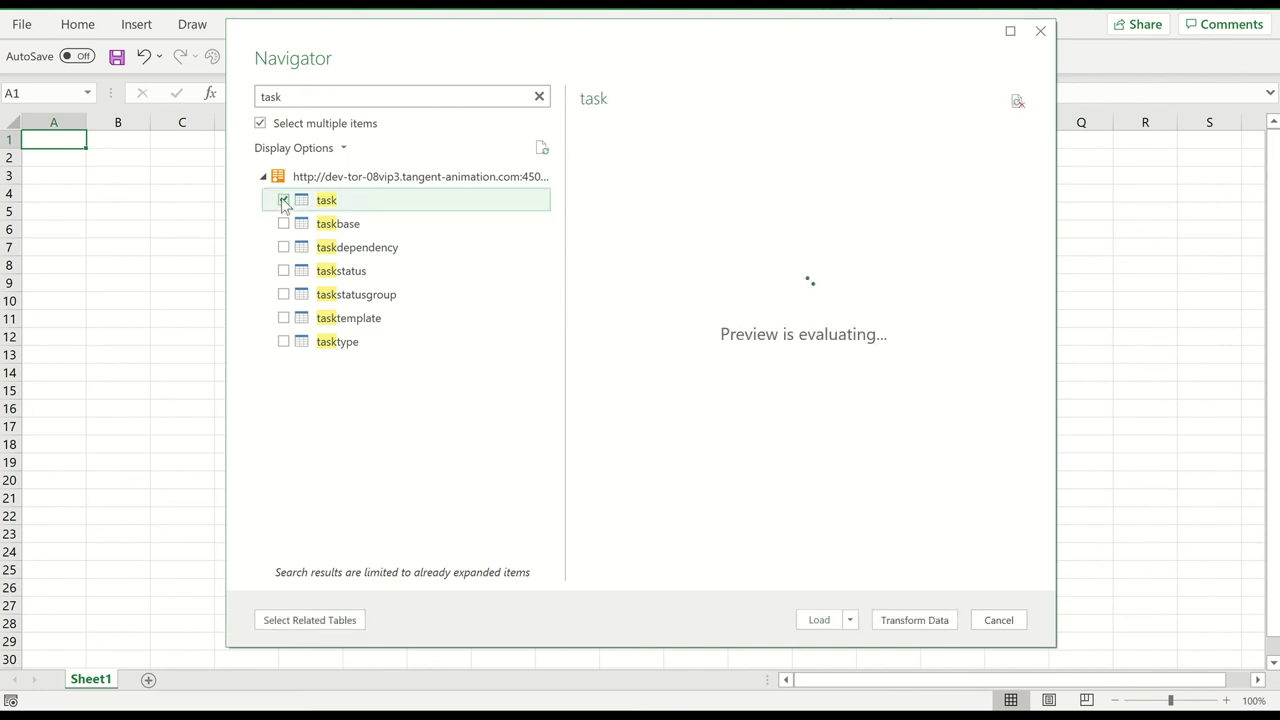
{"action": "left_click", "coordinate": [283, 200]}
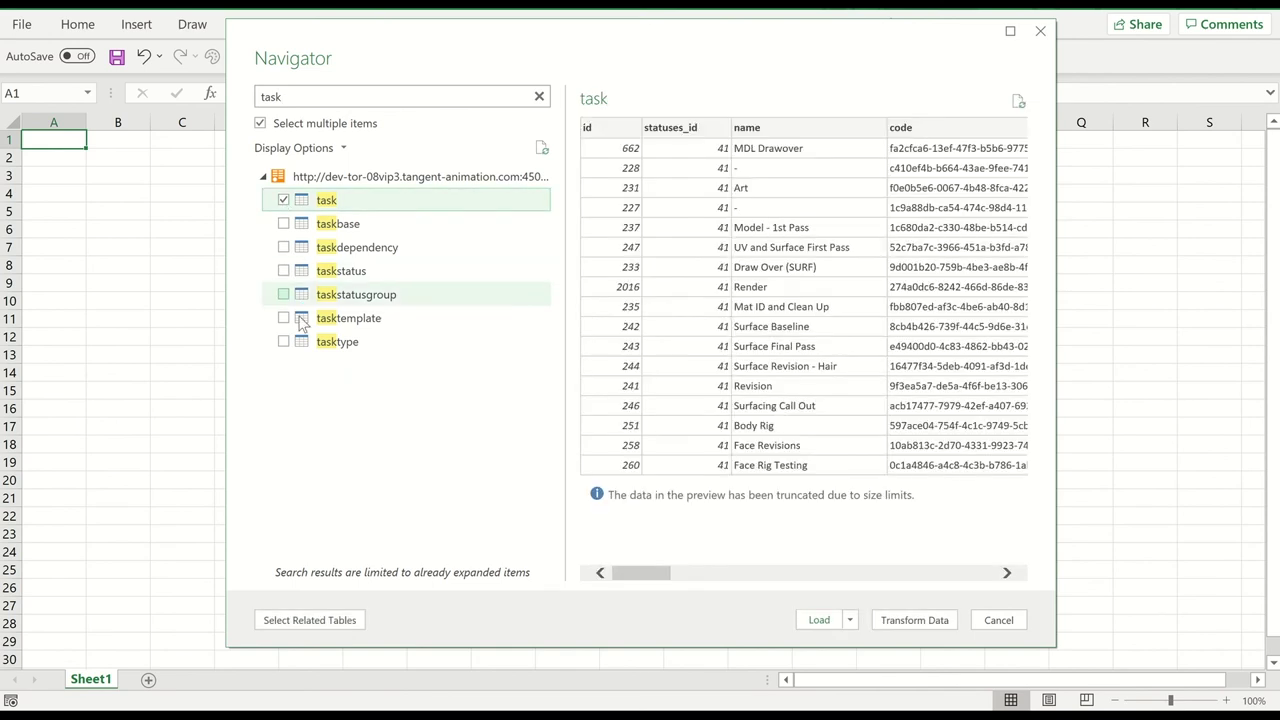
{"action": "left_click", "coordinate": [283, 271]}
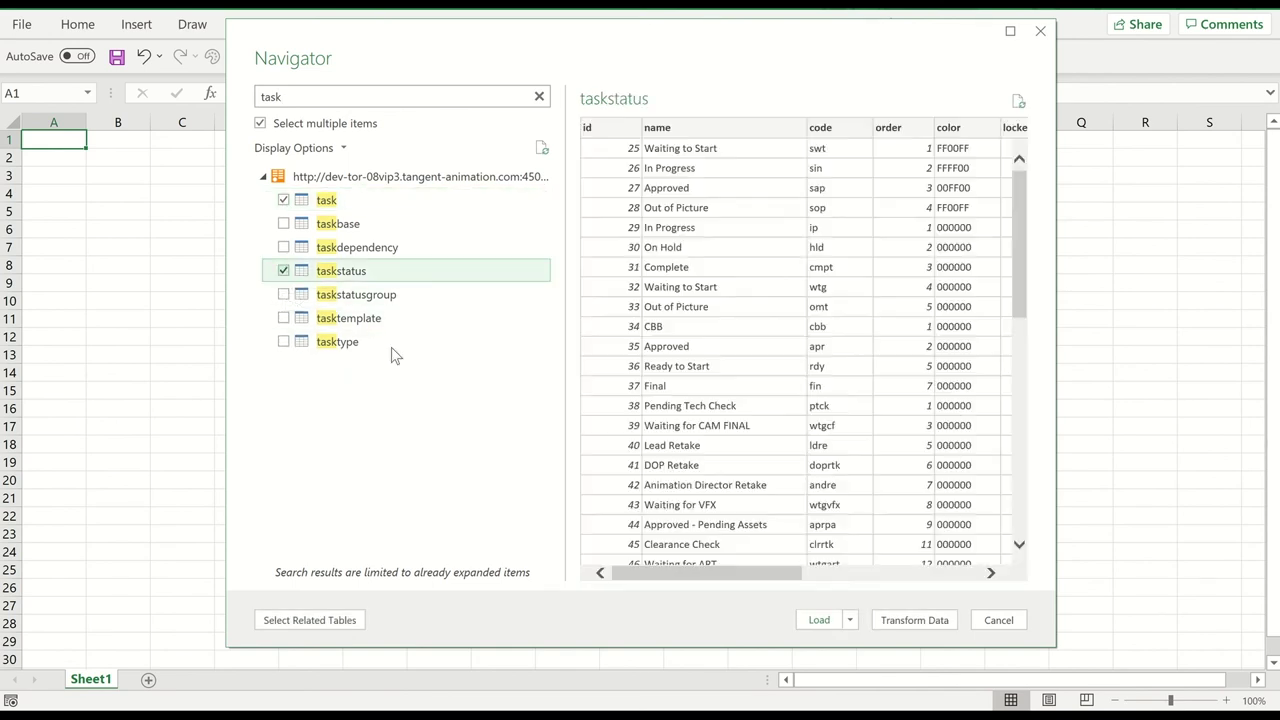
{"action": "left_click", "coordinate": [934, 622]}
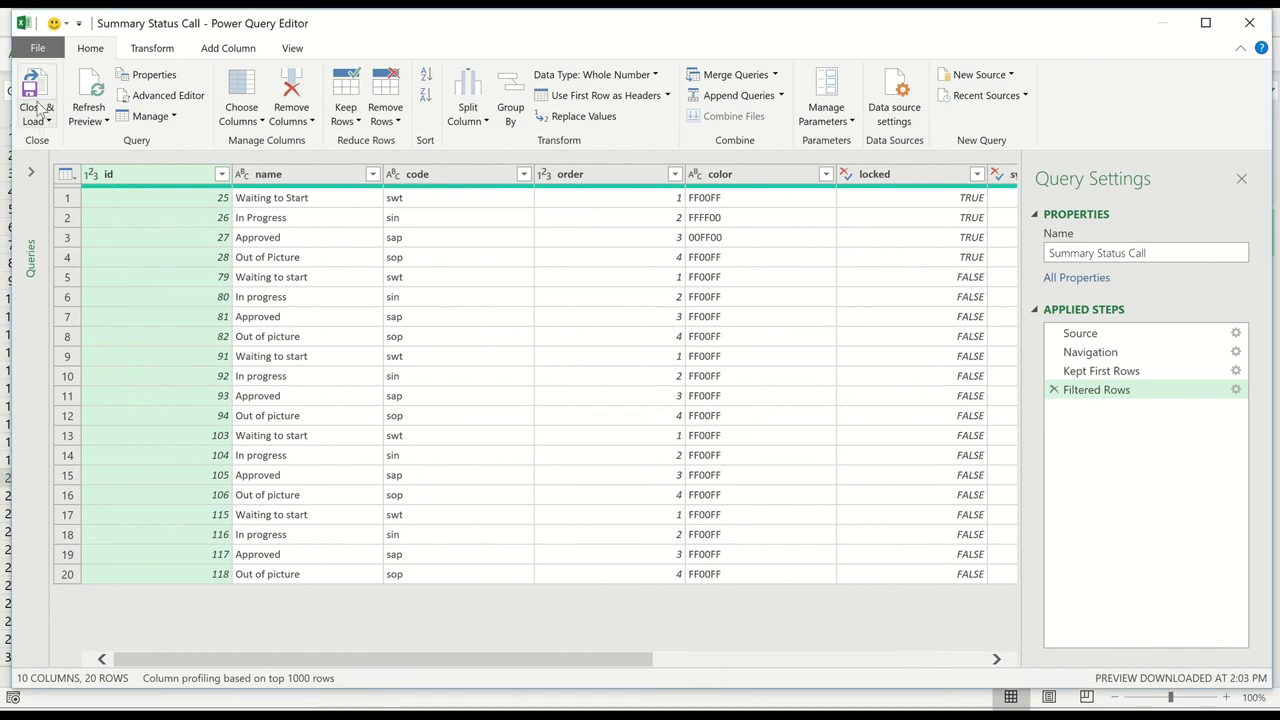
- Close & Load the Summary Status Call query into the workbook
{"action": "left_click", "coordinate": [36, 121]}
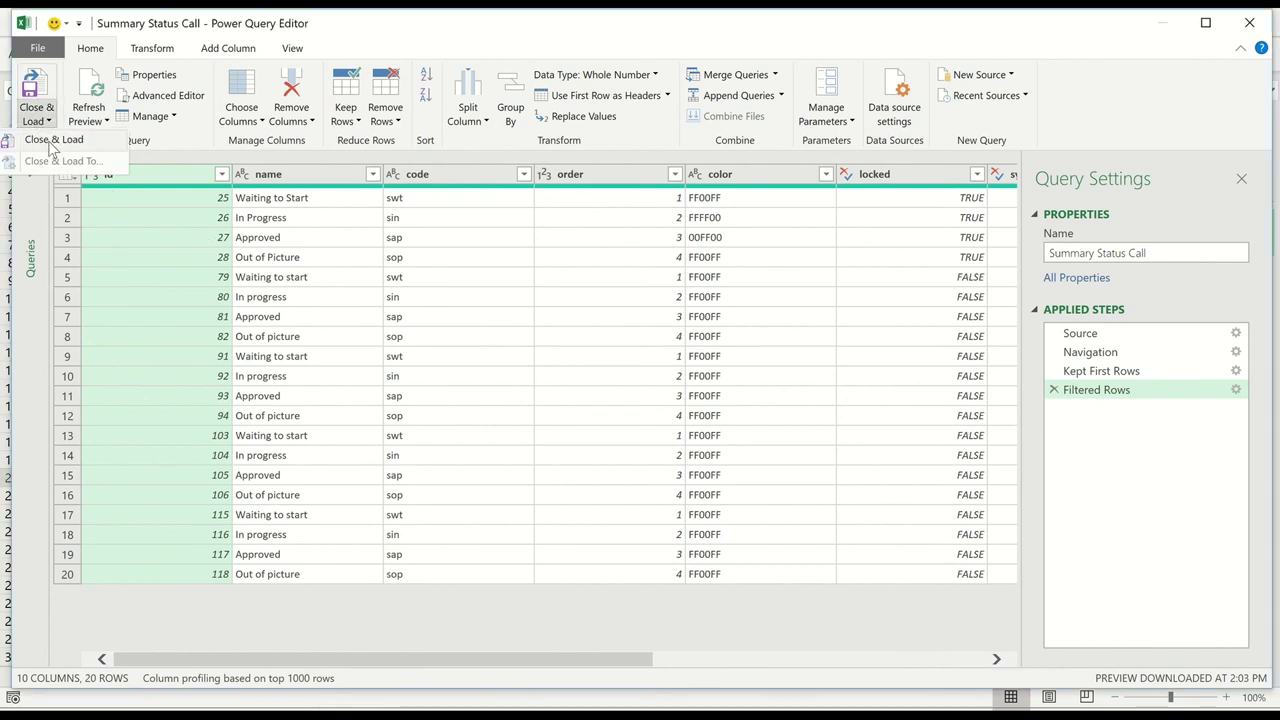
{"action": "left_click", "coordinate": [52, 141]}
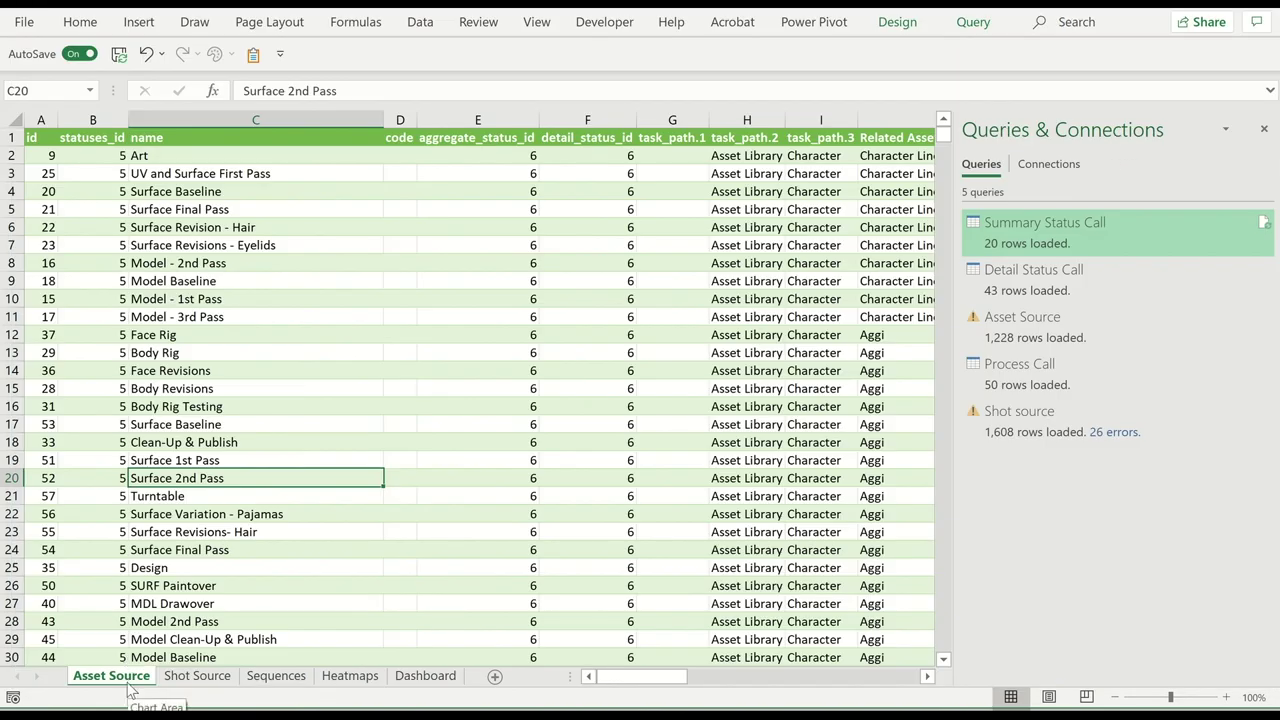
{"action": "left_click", "coordinate": [180, 677]}
{"action": "left_click", "coordinate": [137, 677]}
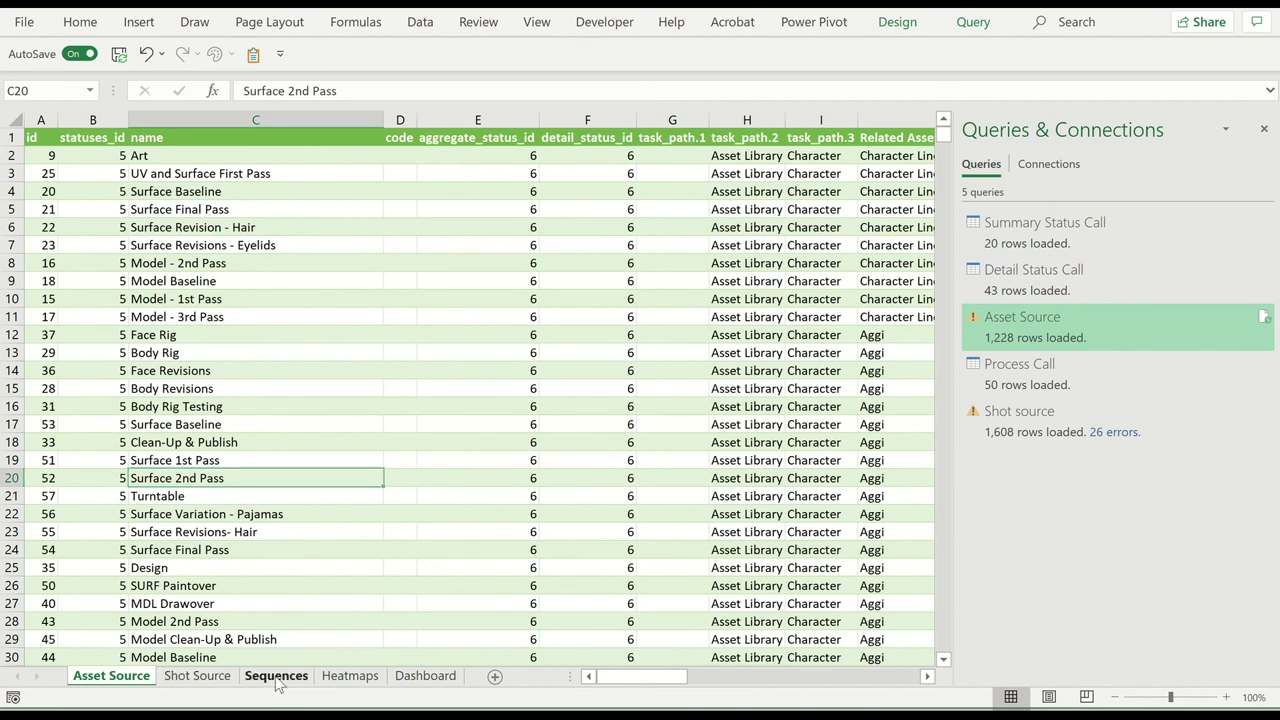
{"action": "left_click", "coordinate": [278, 678]}
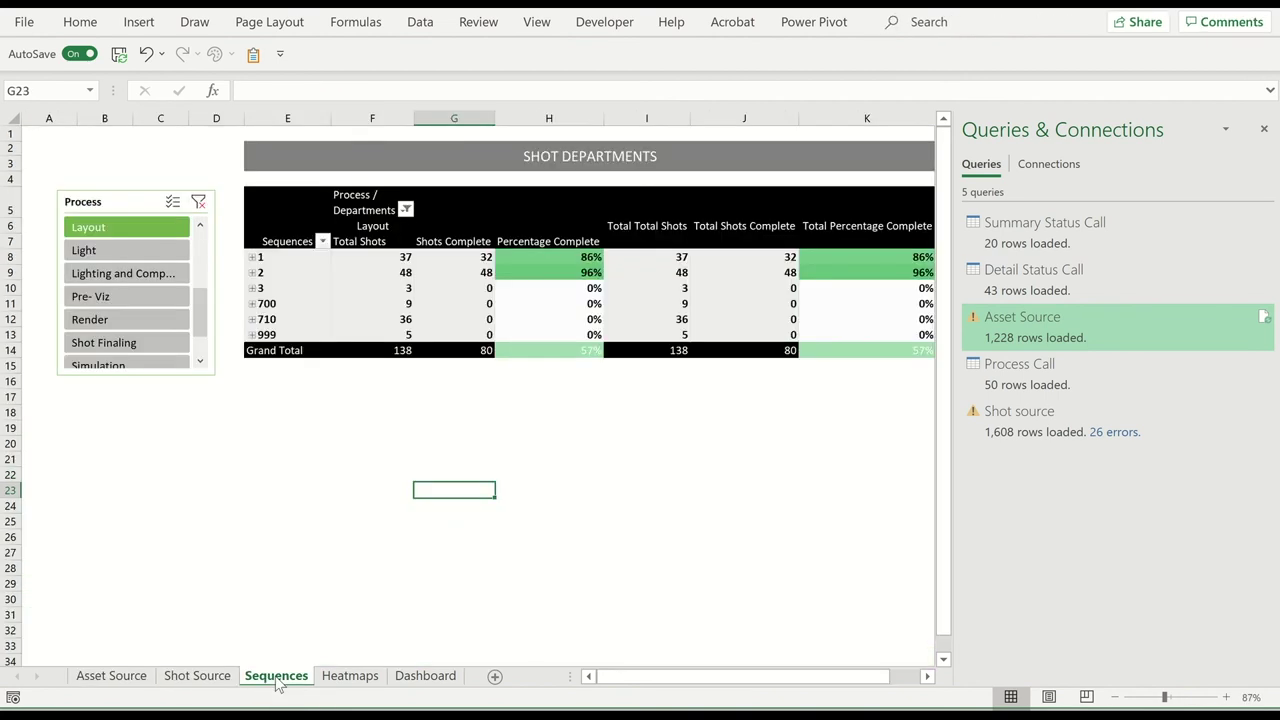
- Close the Queries & Connections pane and return to the Sequences sheet
{"action": "left_click", "coordinate": [1264, 129]}
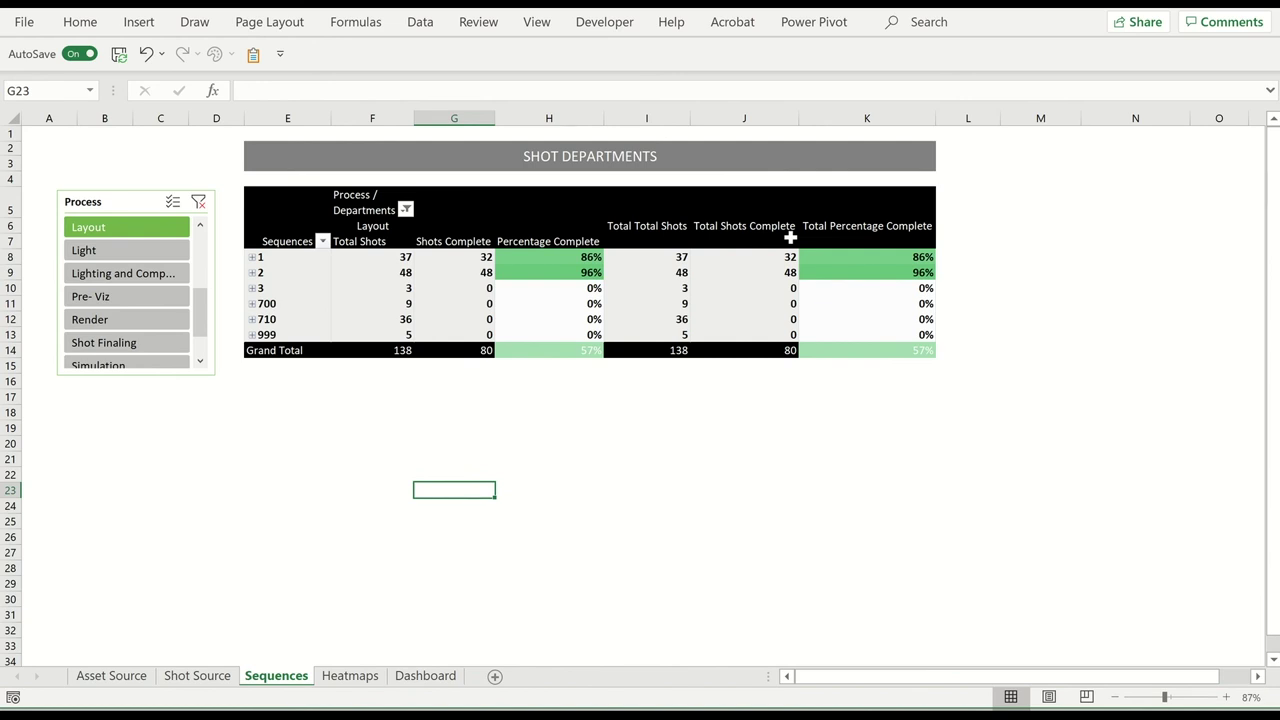
{"action": "left_click", "coordinate": [350, 676]}
{"action": "left_click", "coordinate": [278, 676]}
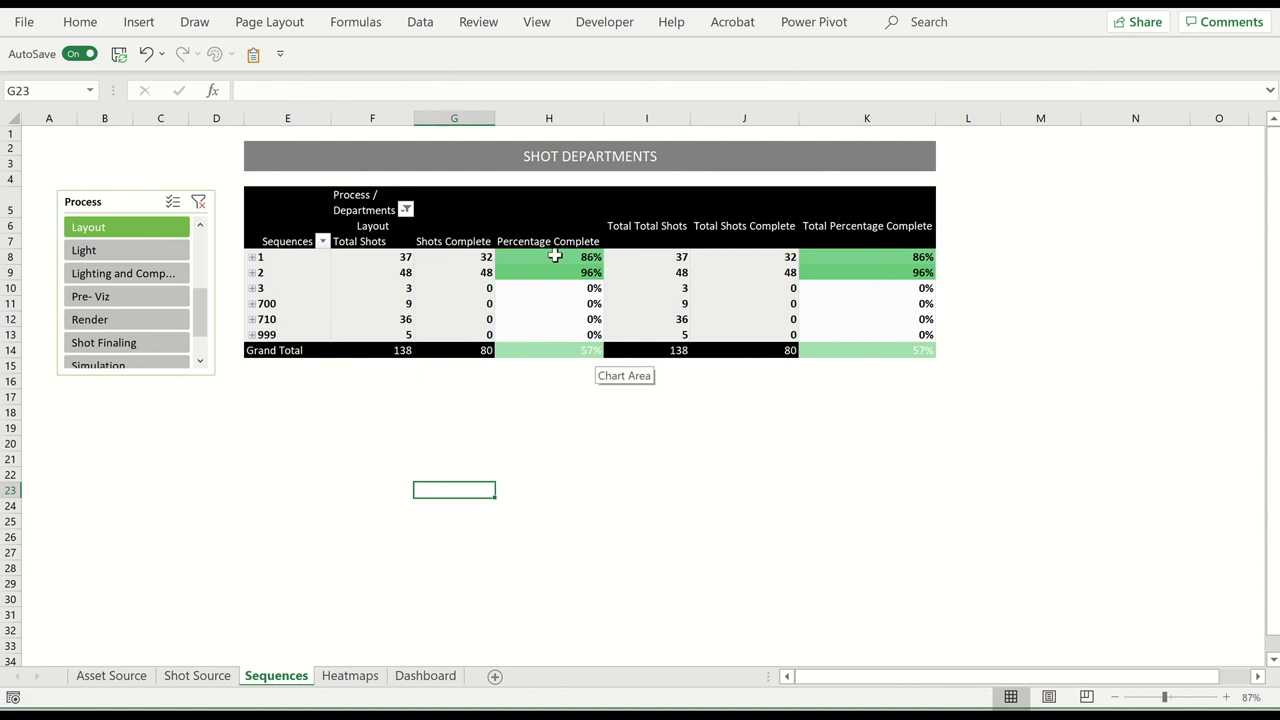
- Filter the SHOT DEPARTMENTS pivot by Light, Pre-Viz, Render, Light, then Layout slicers
{"action": "left_click", "coordinate": [124, 252]}
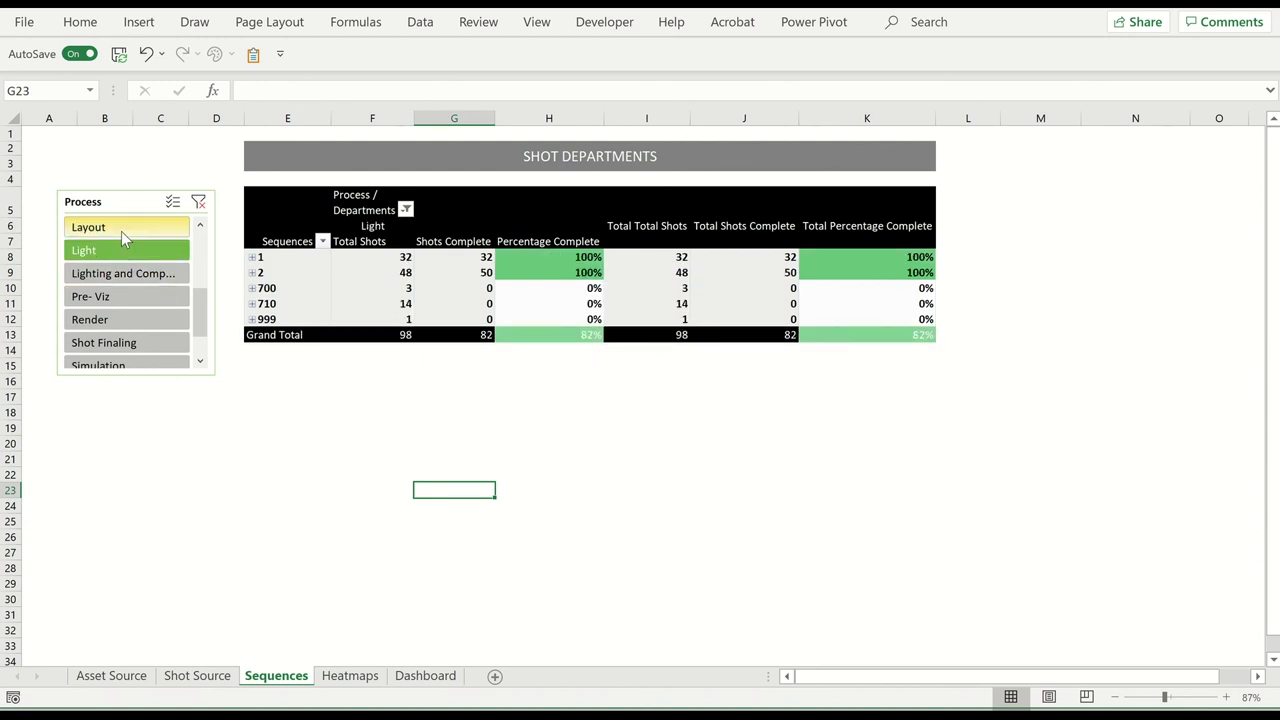
{"action": "left_click", "coordinate": [116, 299]}
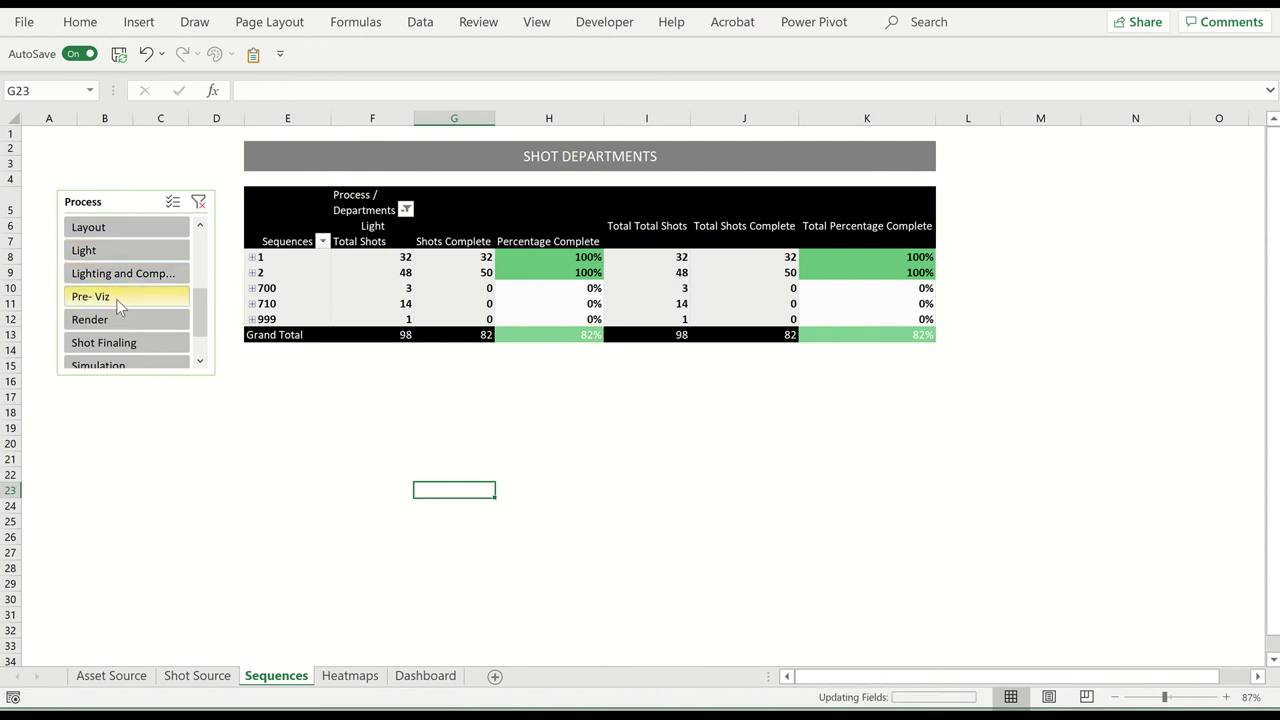
{"action": "left_click", "coordinate": [117, 320]}
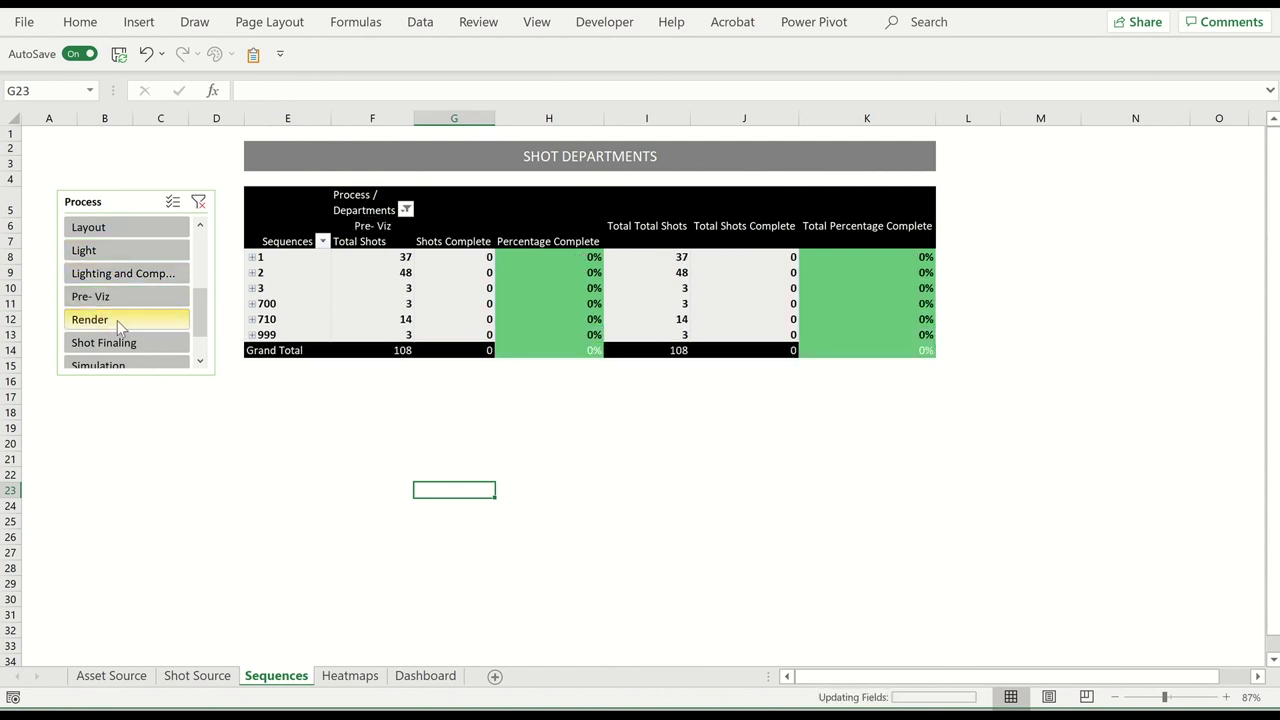
{"action": "left_click", "coordinate": [125, 246]}
{"action": "left_click", "coordinate": [128, 229]}
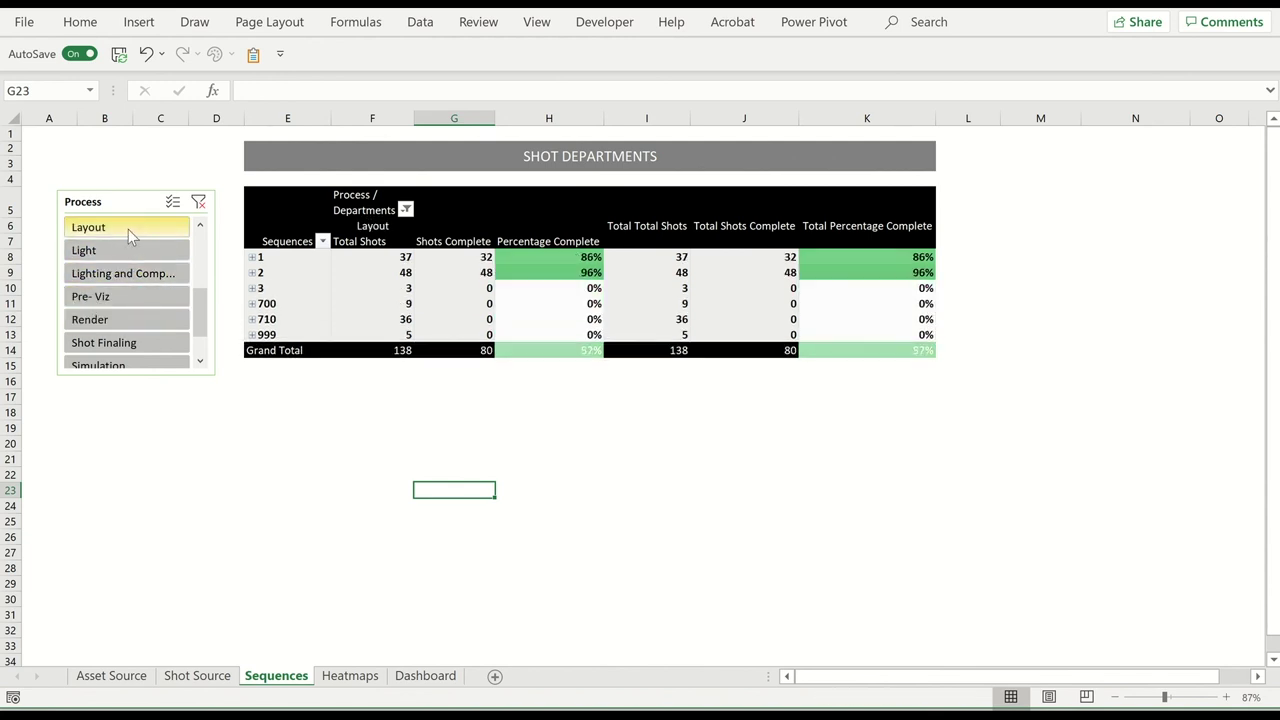
{"action": "left_click", "coordinate": [360, 678]}
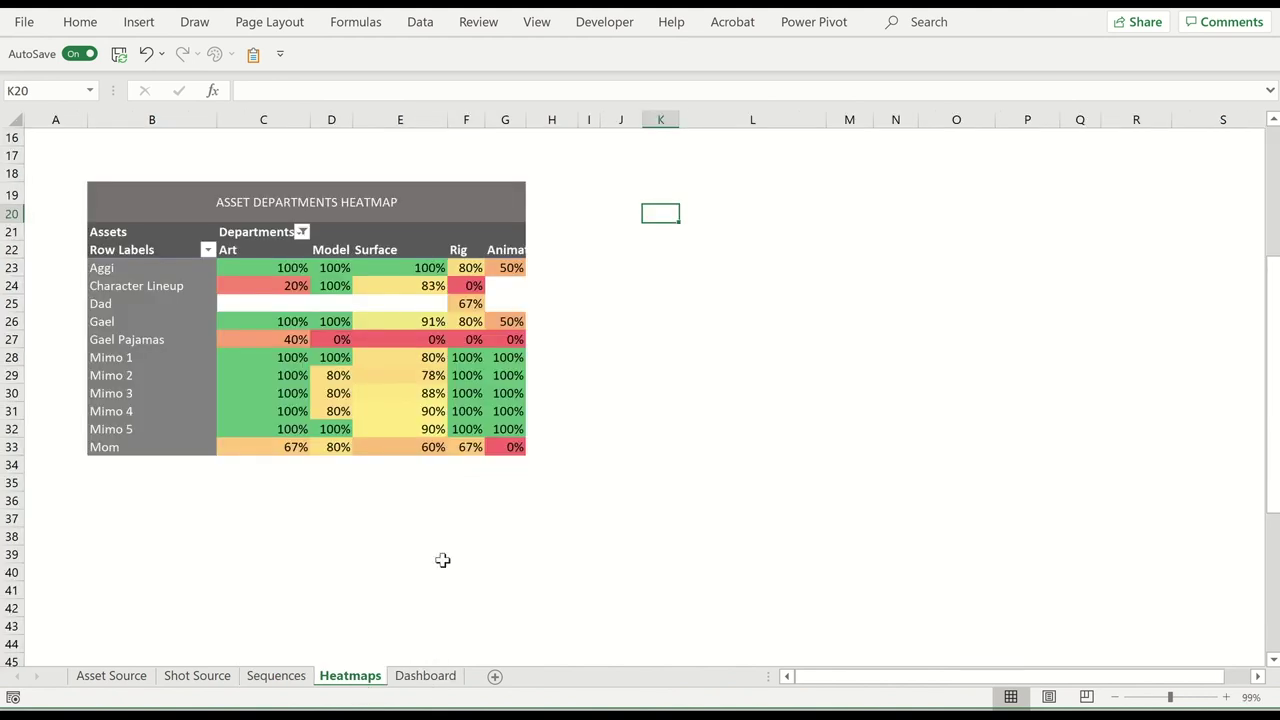
- Autofit column G on the Heatmaps sheet so the Animation heading shows fully
{"action": "double_click", "coordinate": [527, 120]}
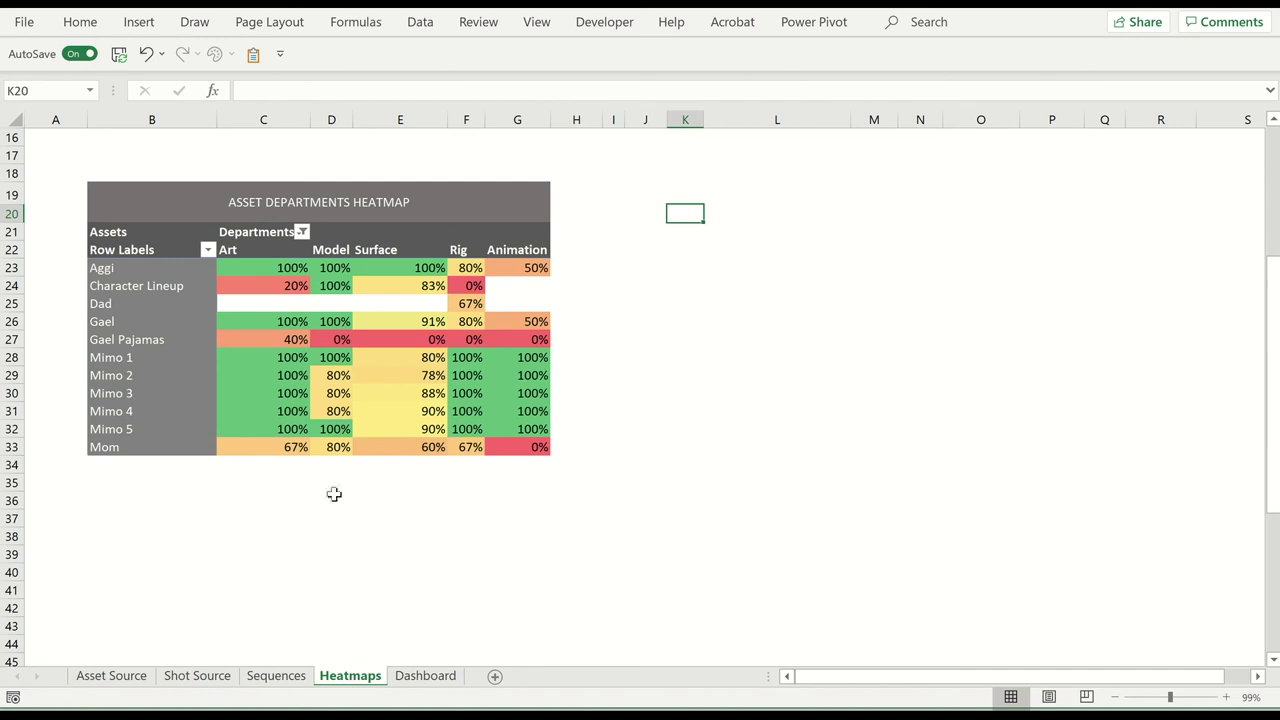
{"action": "left_click", "coordinate": [450, 678]}
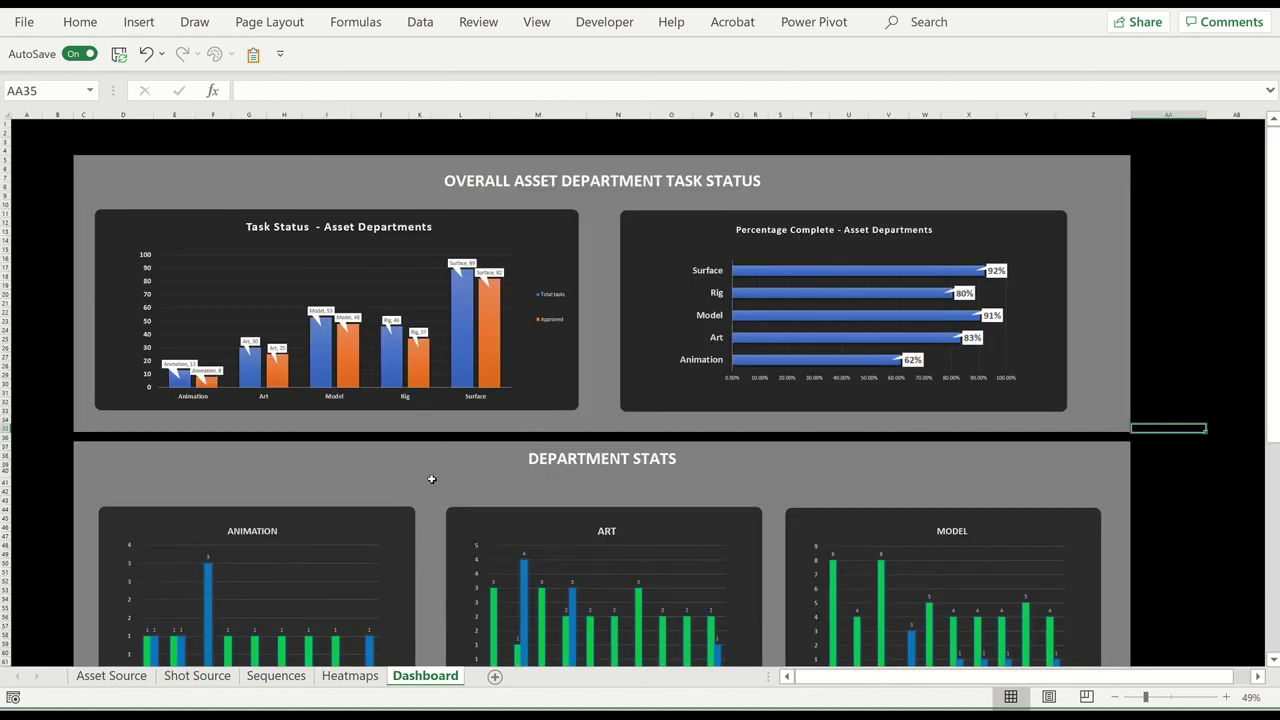
- Scroll through the Dashboard's asset department and Department Stats charts, then back to the top
{"action": "scroll", "coordinate": [431, 479], "scroll_direction": "down", "scroll_amount": 3}
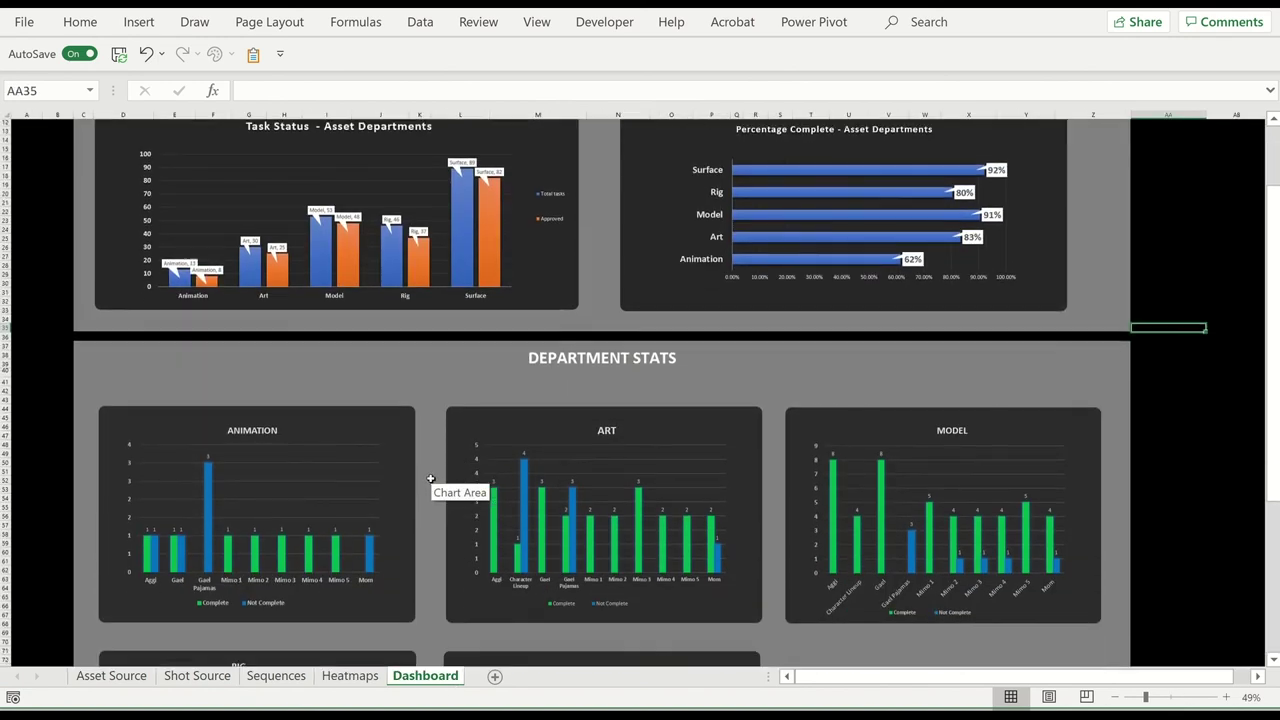
{"action": "scroll", "coordinate": [431, 479], "scroll_direction": "down", "scroll_amount": 2}
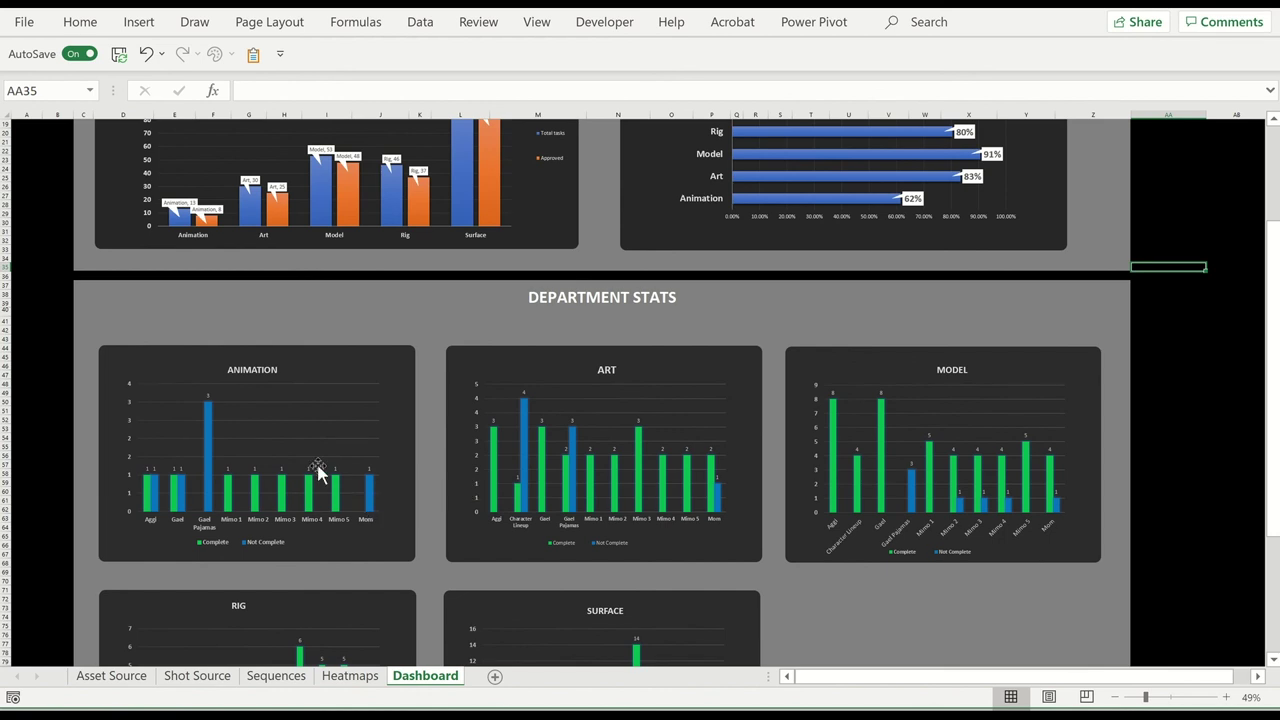
{"action": "scroll", "coordinate": [310, 490], "scroll_direction": "up", "scroll_amount": 3}
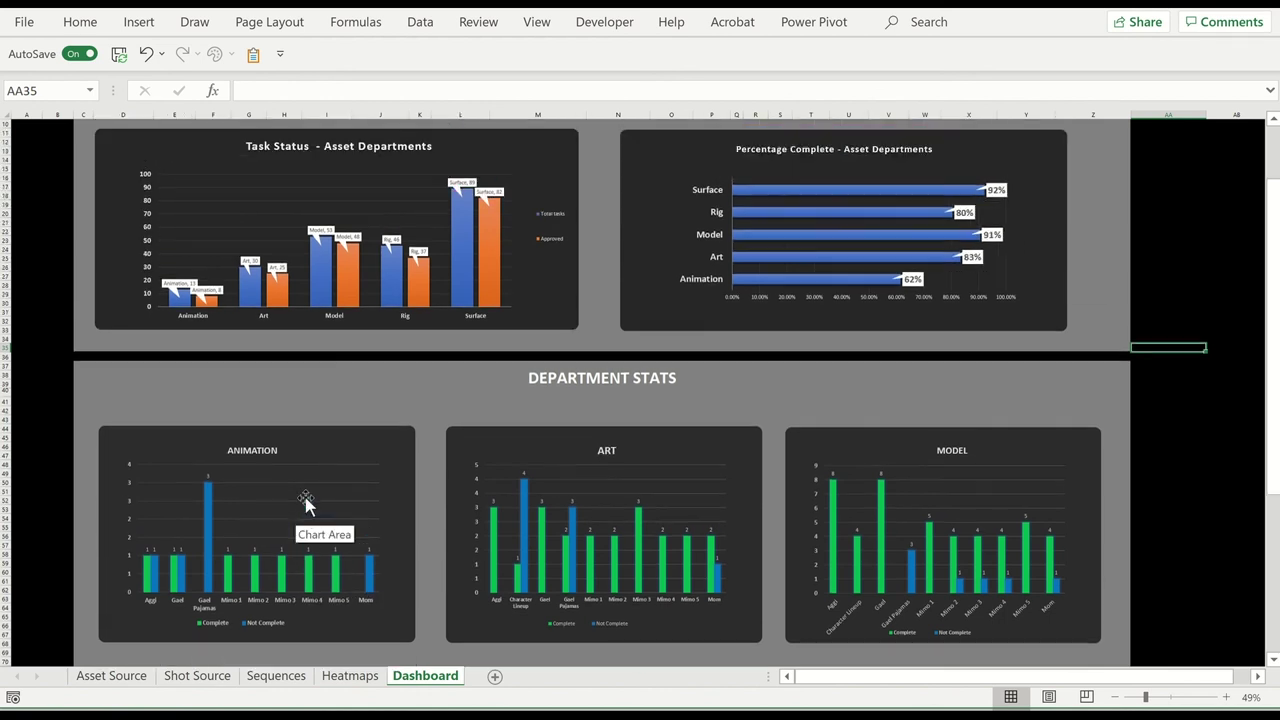
{"action": "scroll", "coordinate": [440, 440], "scroll_direction": "up", "scroll_amount": 3}
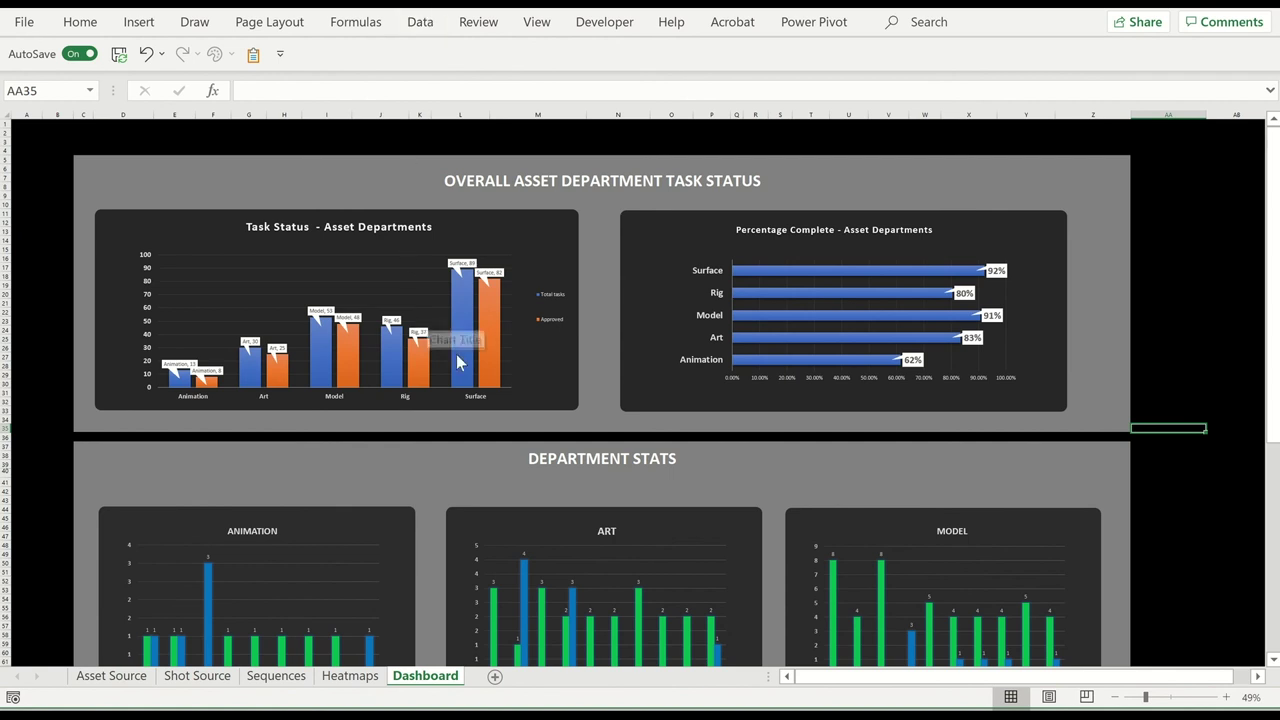
- Show the Data ribbon tab with its get-data and refresh commands
{"action": "left_click", "coordinate": [422, 24]}
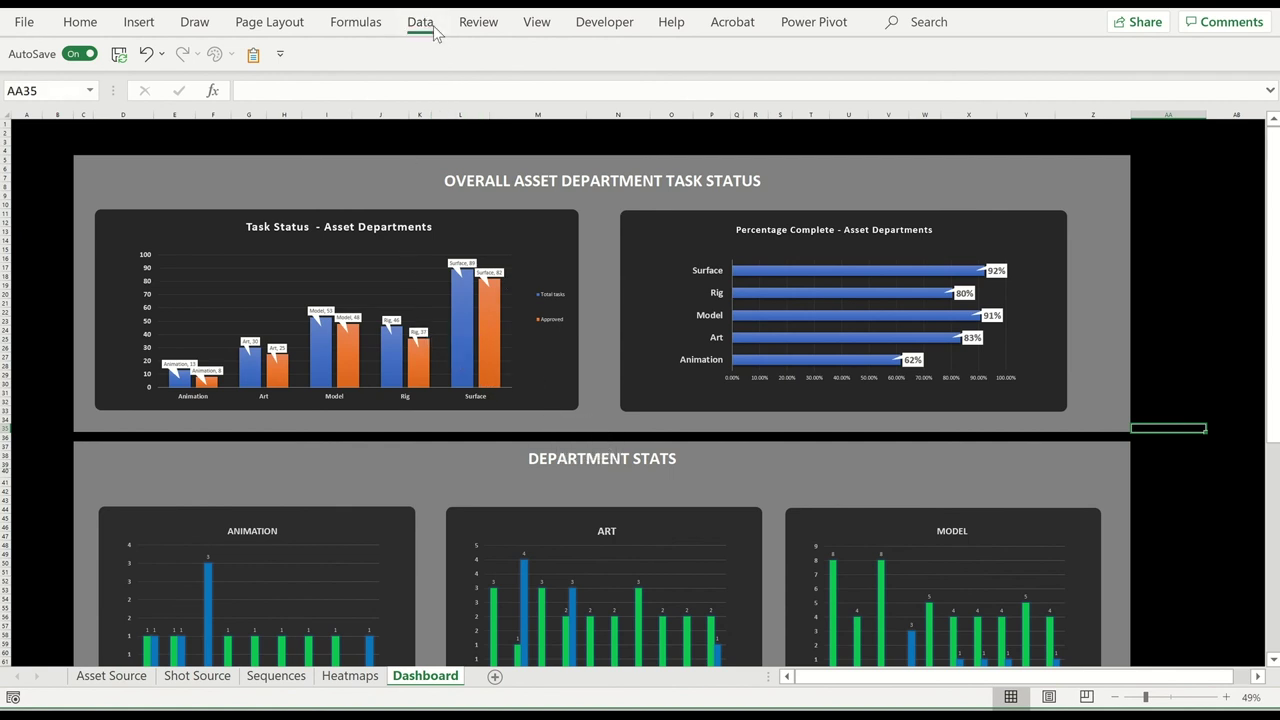